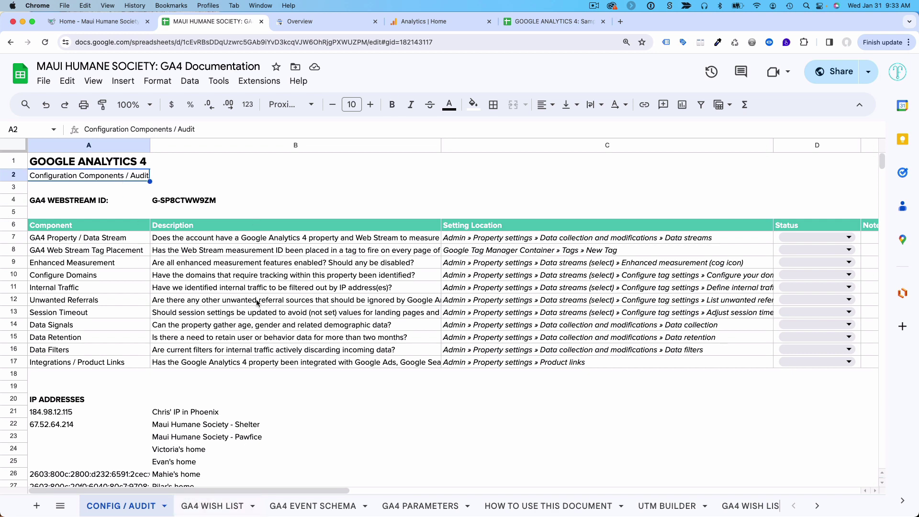
Look through the GA4 Wish List and GA4 Event Schema sheets, then return to the Config / Audit sheet
click(203, 507)
click(318, 506)
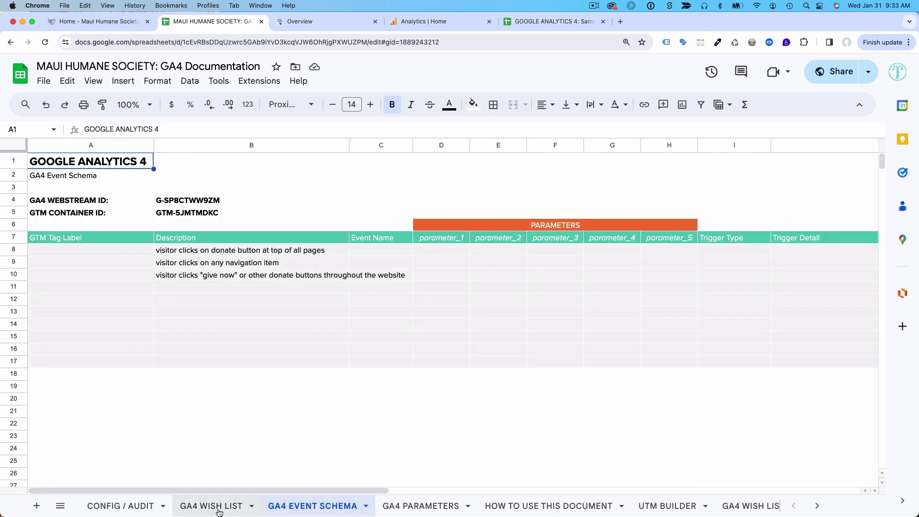
click(227, 507)
click(138, 508)
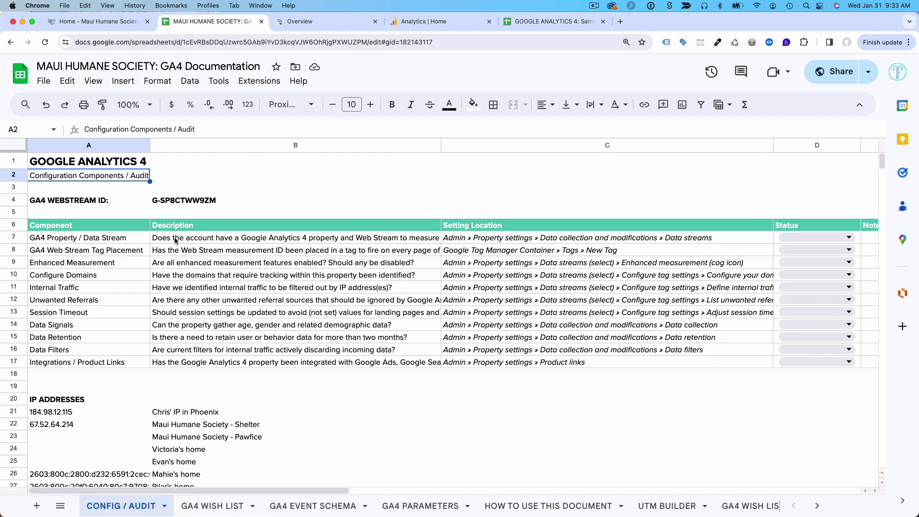
Switch to the GOOGLE ANALYTICS 4: Sample Documentation spreadsheet and review its sheets from Config / Audit through How To Use This Document
click(531, 23)
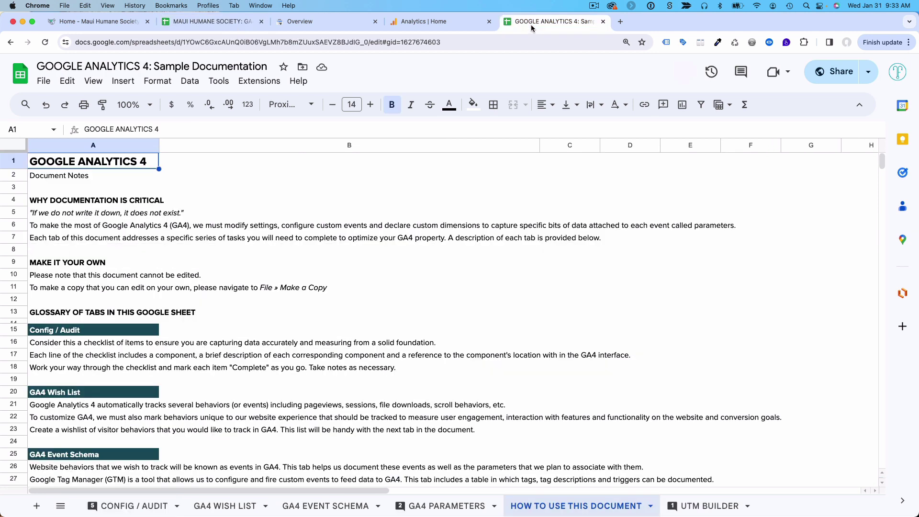
click(132, 506)
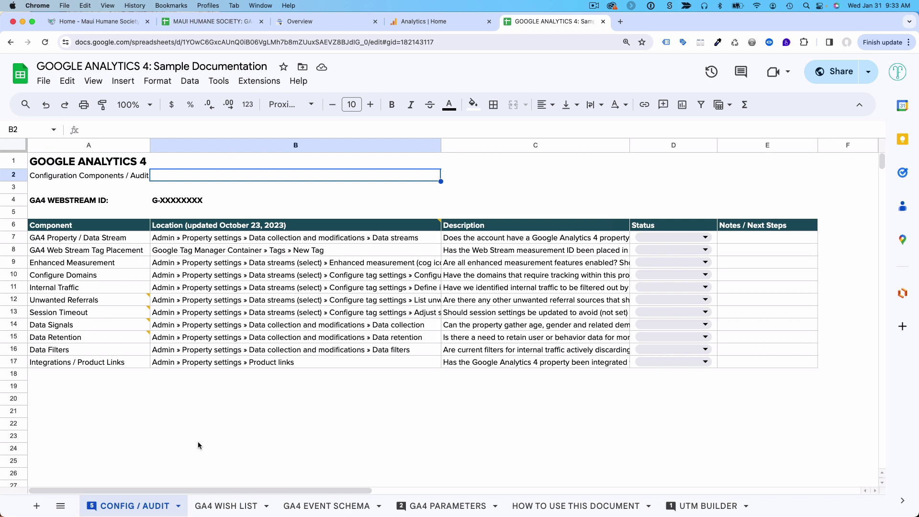
click(219, 506)
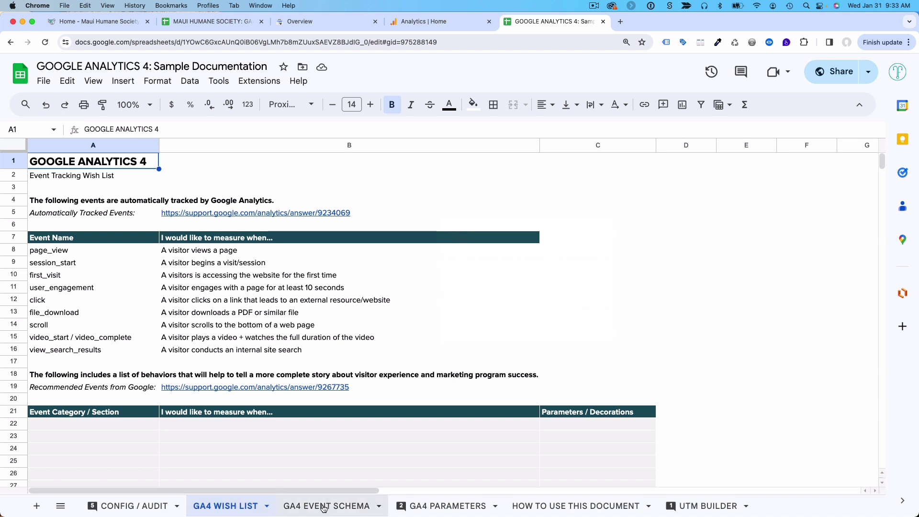
click(324, 507)
click(428, 508)
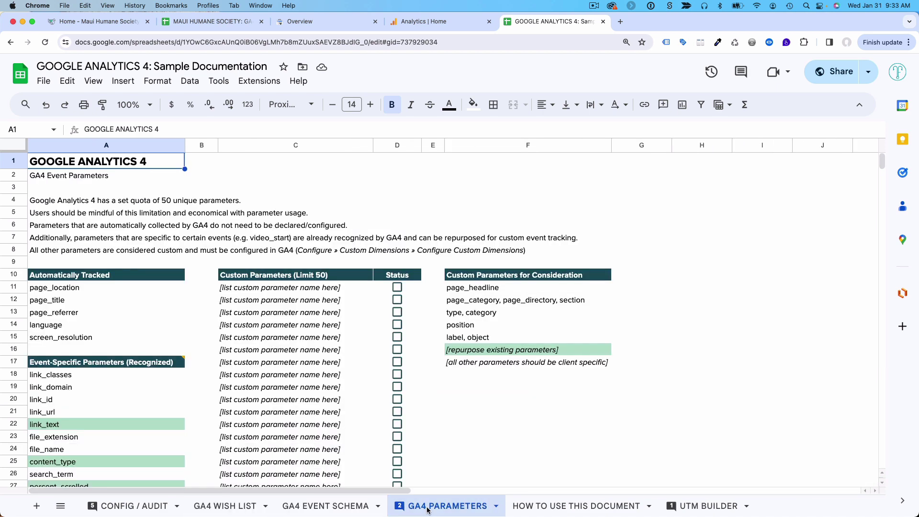
click(555, 512)
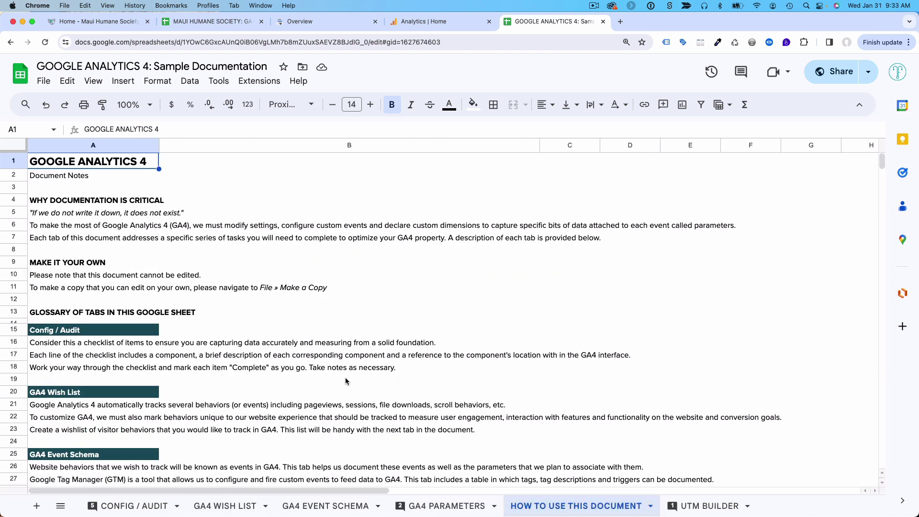
Return to the Maui Humane Society documentation and examine the Component, Description and Setting Location columns of the audit checklist
click(210, 22)
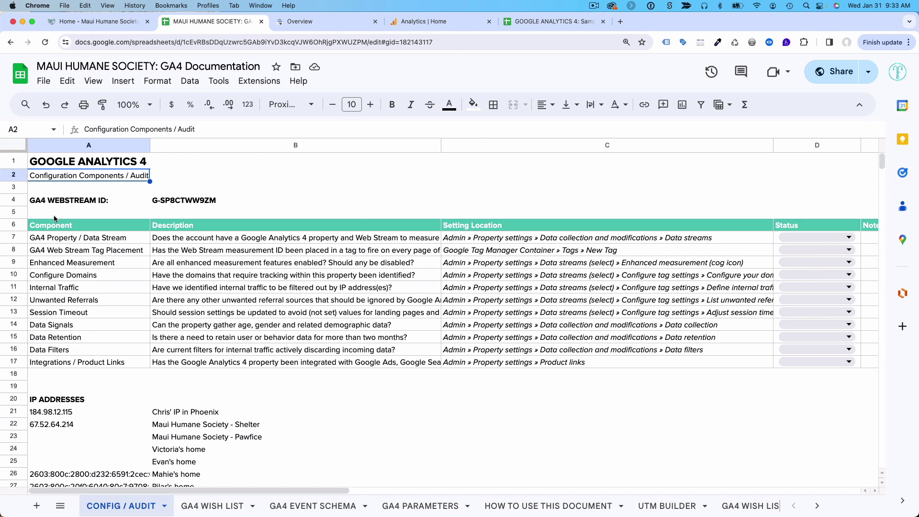
drag(59, 231, 70, 362)
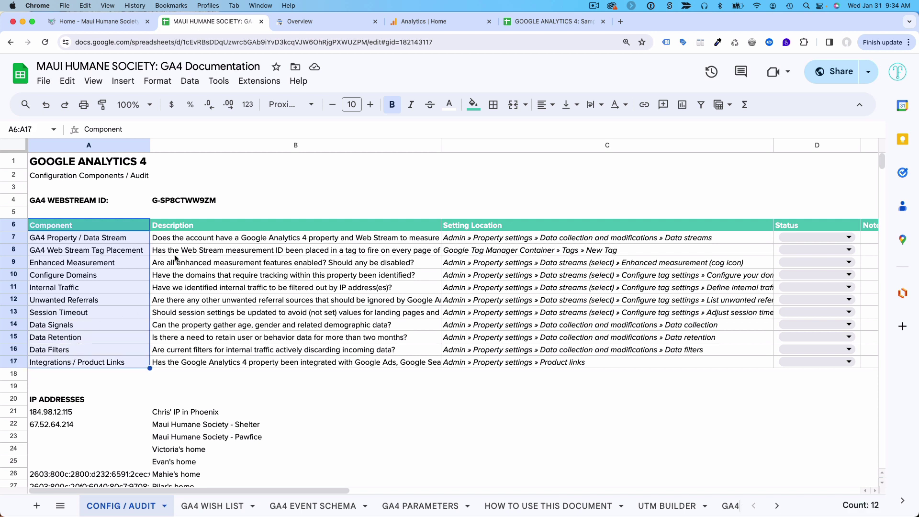
drag(176, 229, 187, 358)
drag(487, 230, 489, 359)
click(492, 278)
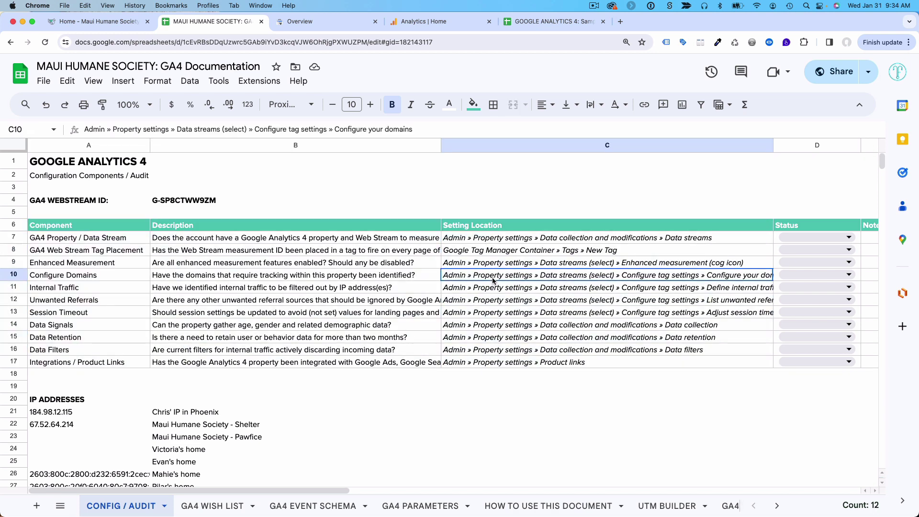
Examine the GA4 Property / Data Stream row's description, setting location and status options, plus the web stream ID above the checklist
click(472, 240)
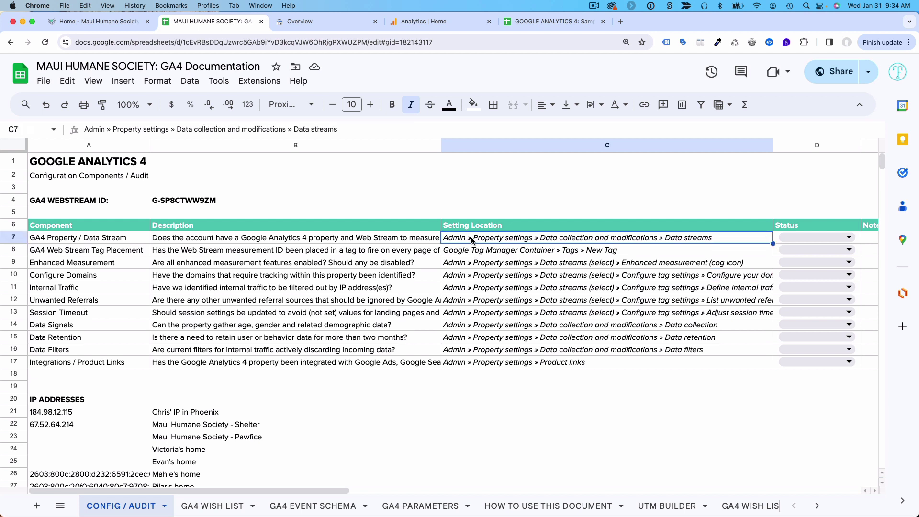
click(126, 242)
click(476, 241)
click(792, 241)
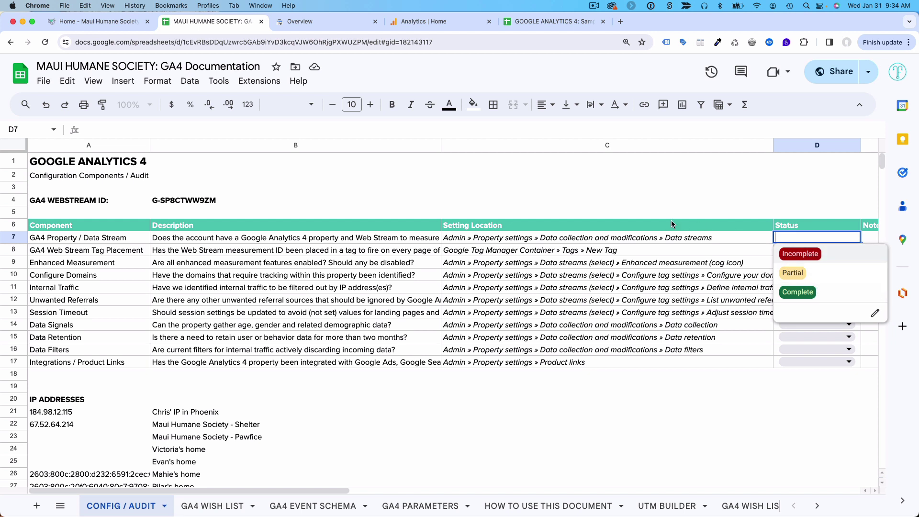
click(577, 185)
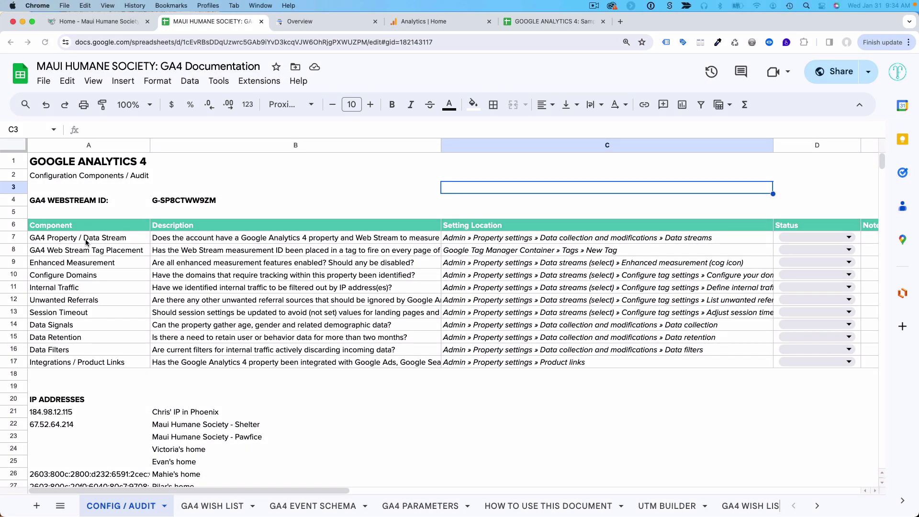
click(87, 241)
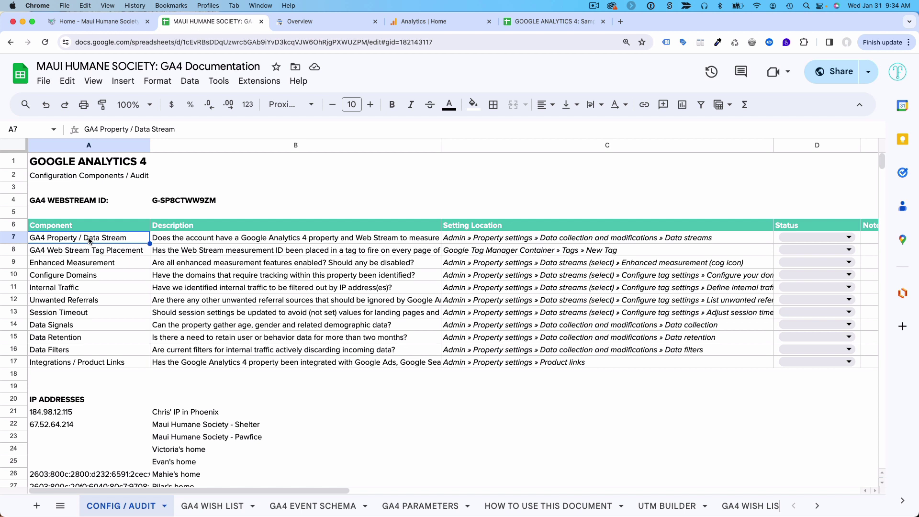
click(168, 202)
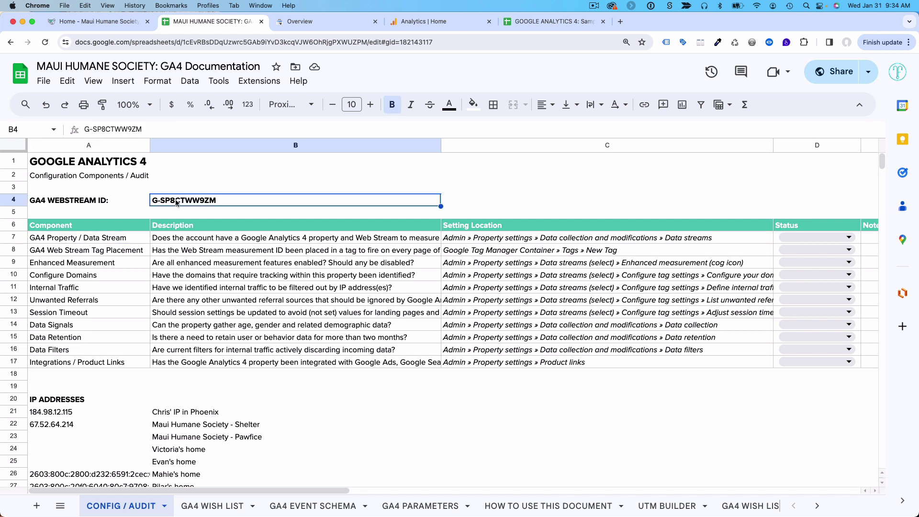
click(178, 242)
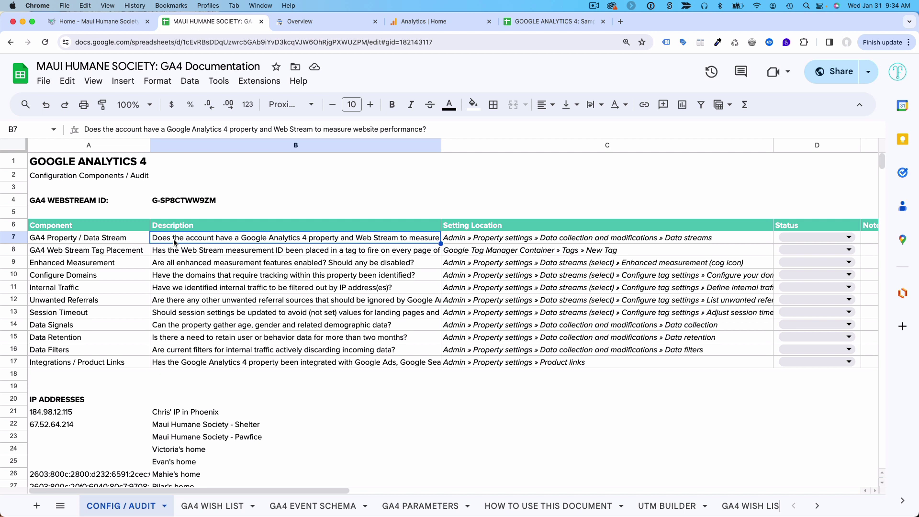
Switch to Google Analytics and copy the measurement ID from the Maui Humane Society Website - GA4 data stream in the property settings
click(426, 22)
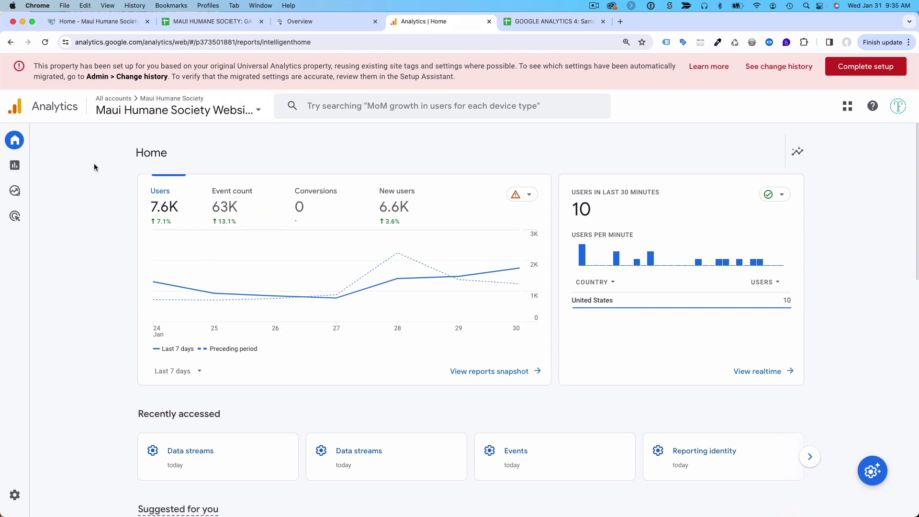
mouse_move(15, 496)
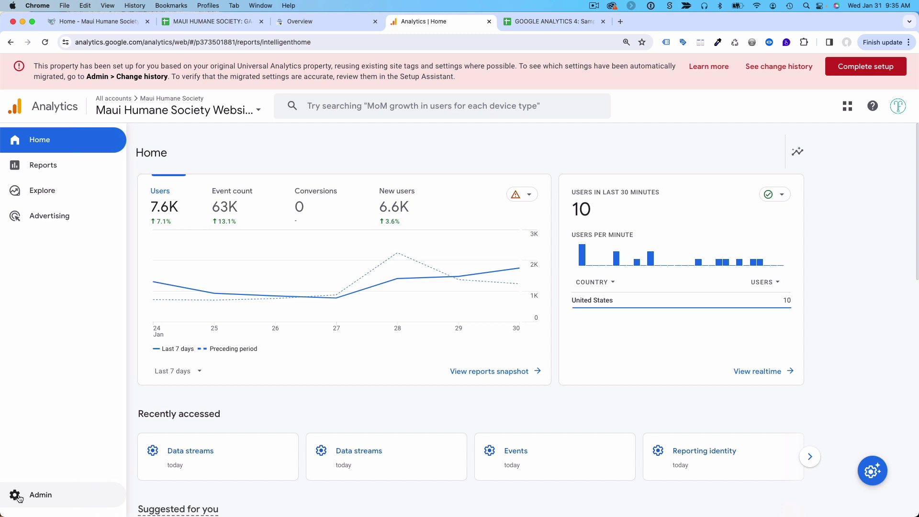
click(14, 496)
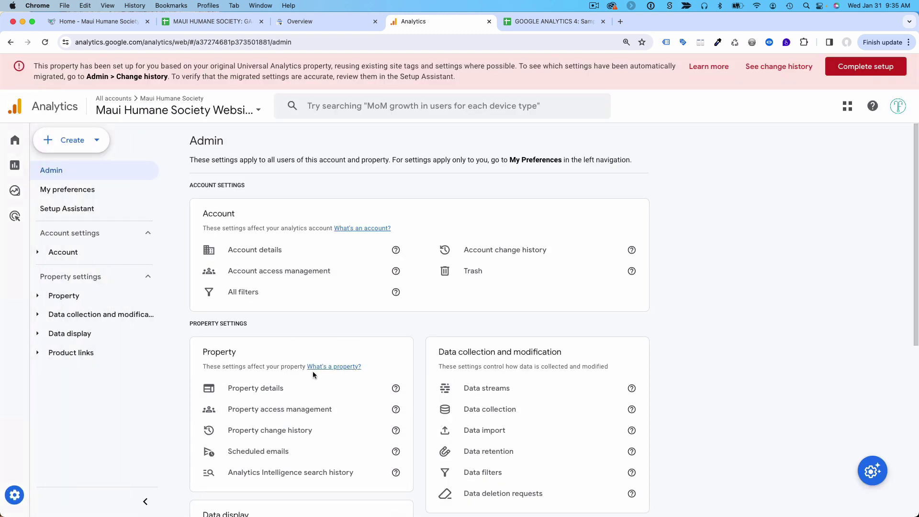
click(106, 314)
click(73, 337)
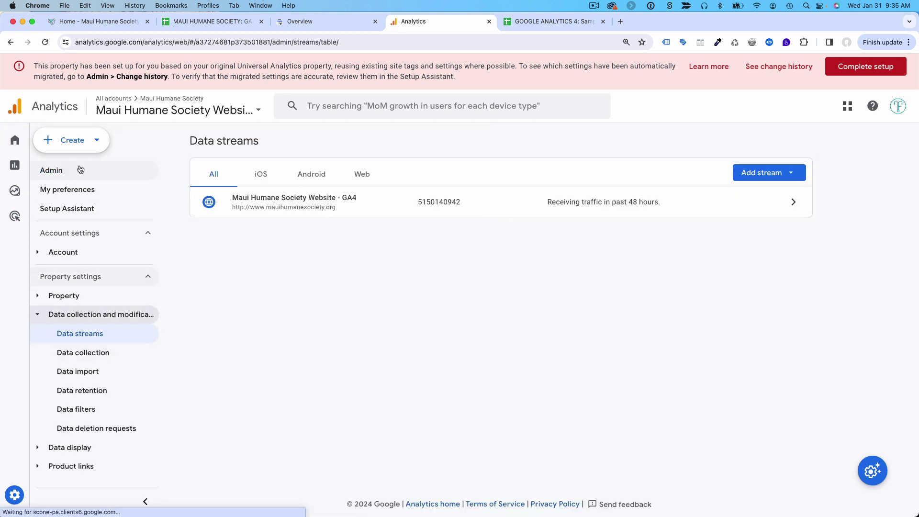
click(72, 139)
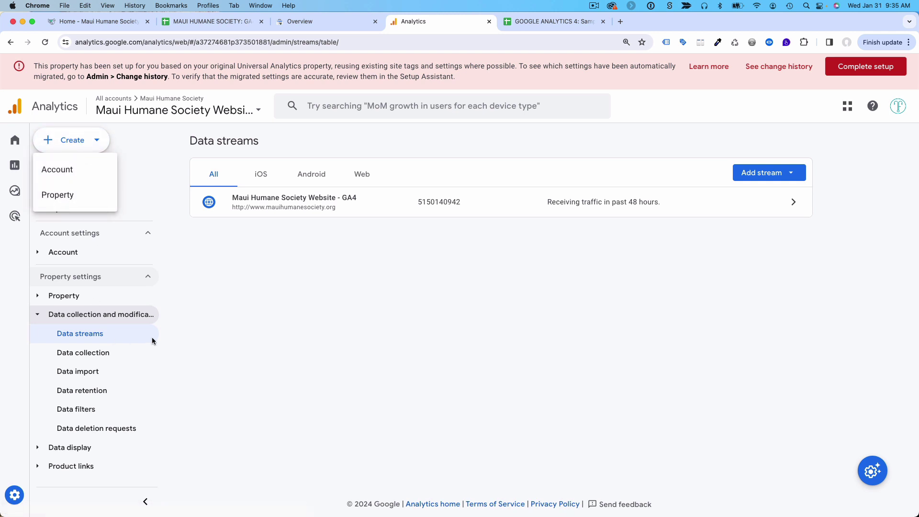
click(196, 311)
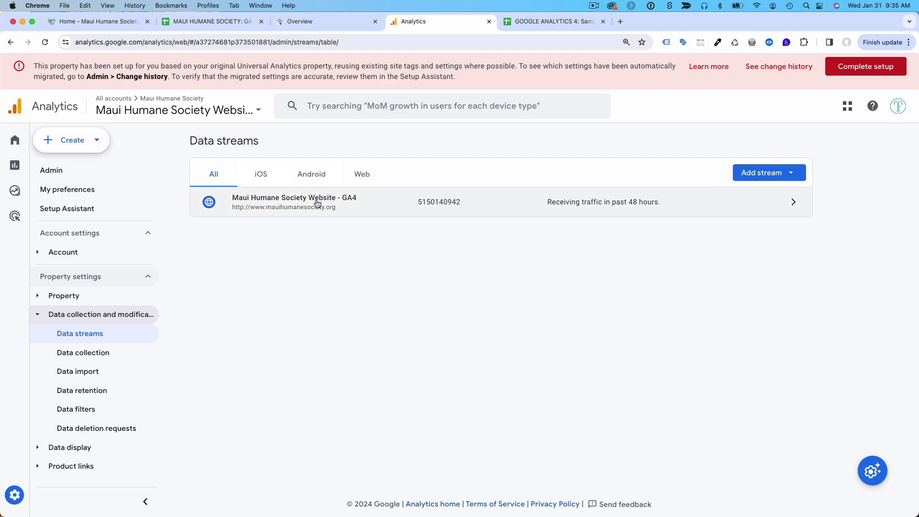
click(298, 201)
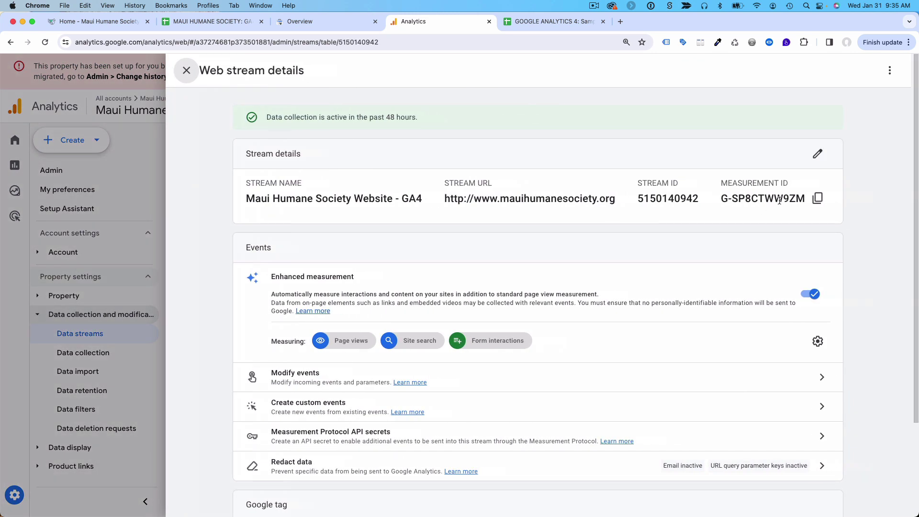
click(817, 199)
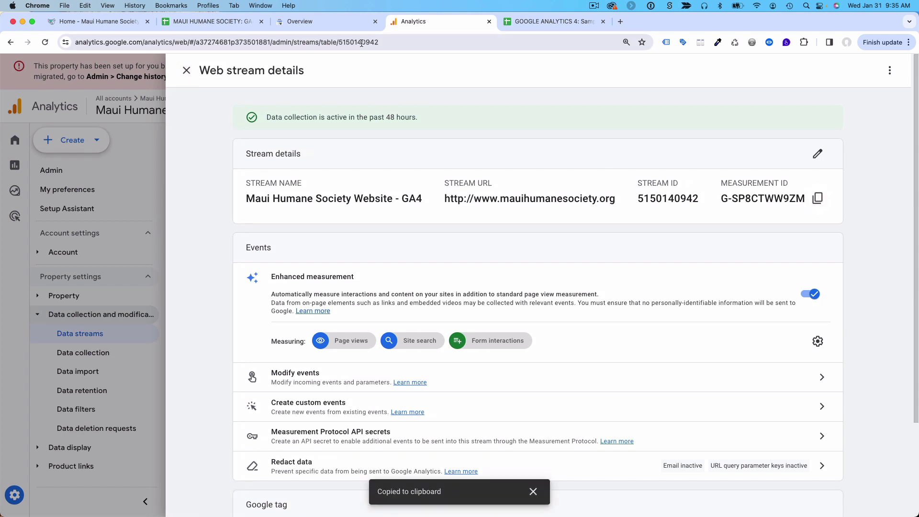
In the Maui Humane Society documentation, mark GA4 Property / Data Stream as Complete and paste the measurement ID into its notes
click(212, 22)
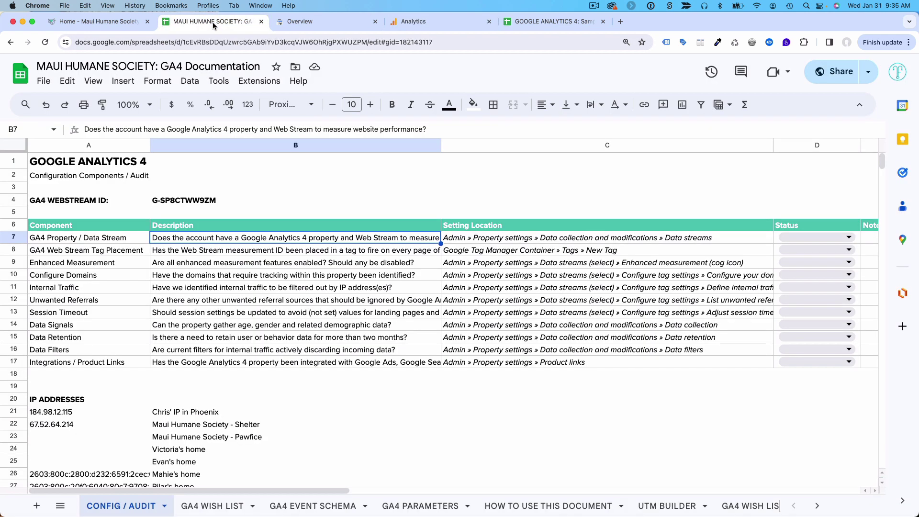
click(852, 238)
click(820, 290)
click(869, 239)
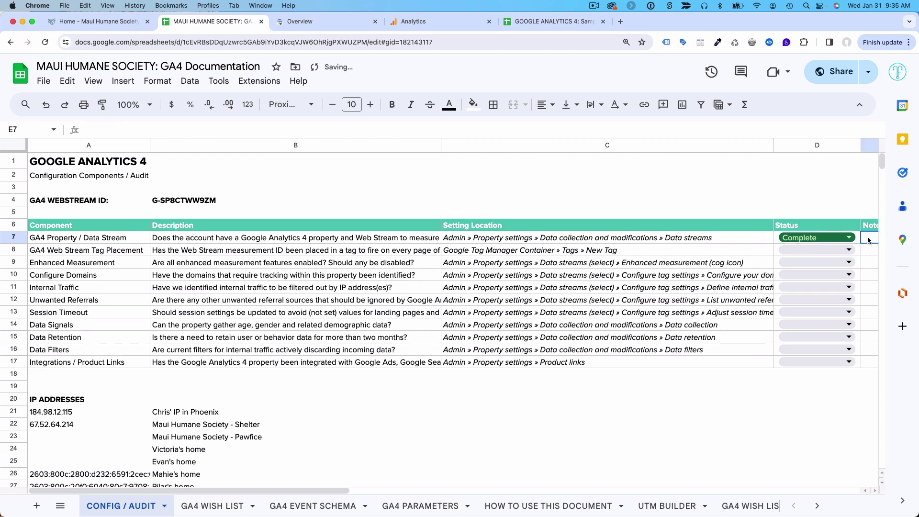
key(super+v)
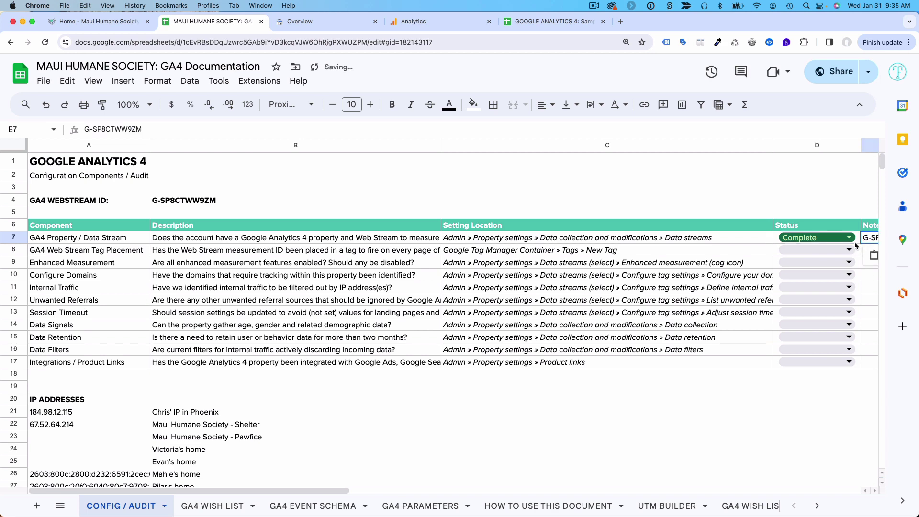
Narrow the Setting Location column so the Notes / Next Steps column fits in view
scroll(855, 245, right, 3)
drag(651, 145, 481, 159)
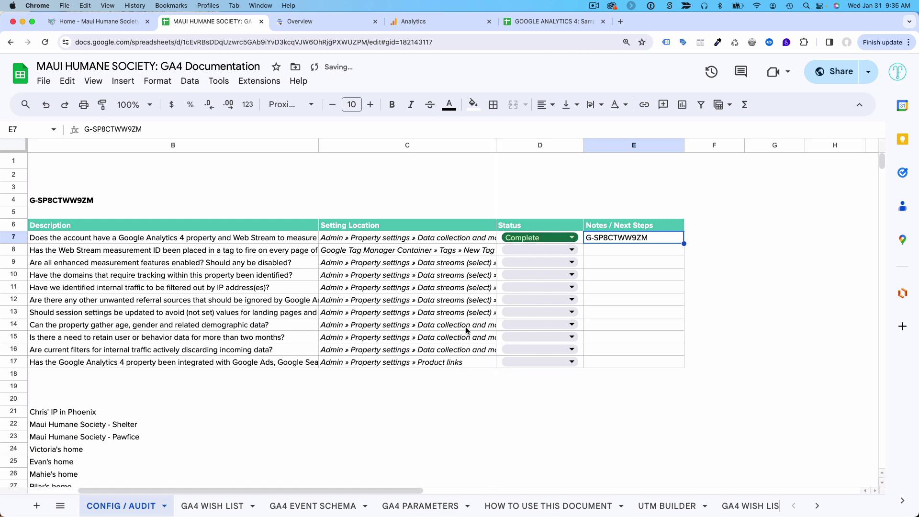
scroll(392, 489, left, 3)
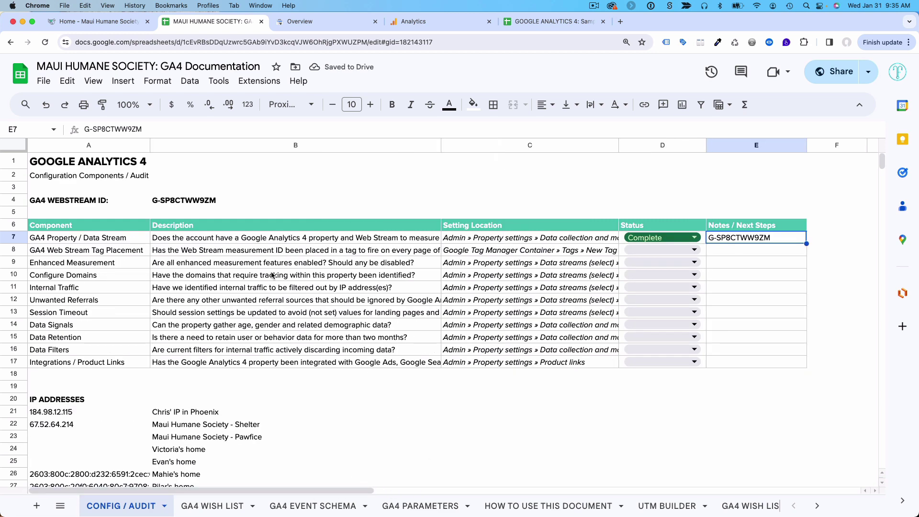
Review the GA4 Web Stream Tag Placement row's description and setting location, and set its status to Partial
click(118, 254)
click(206, 255)
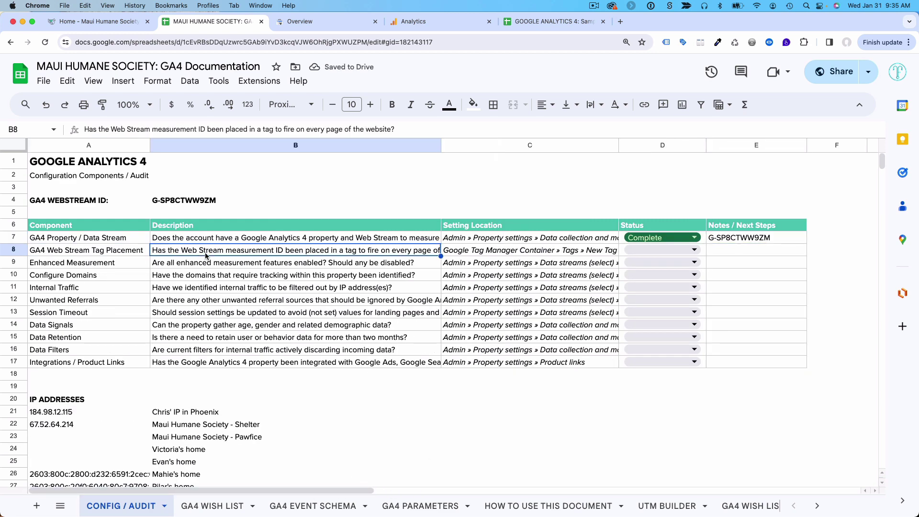
click(484, 254)
double_click(521, 250)
drag(552, 249, 440, 250)
click(483, 250)
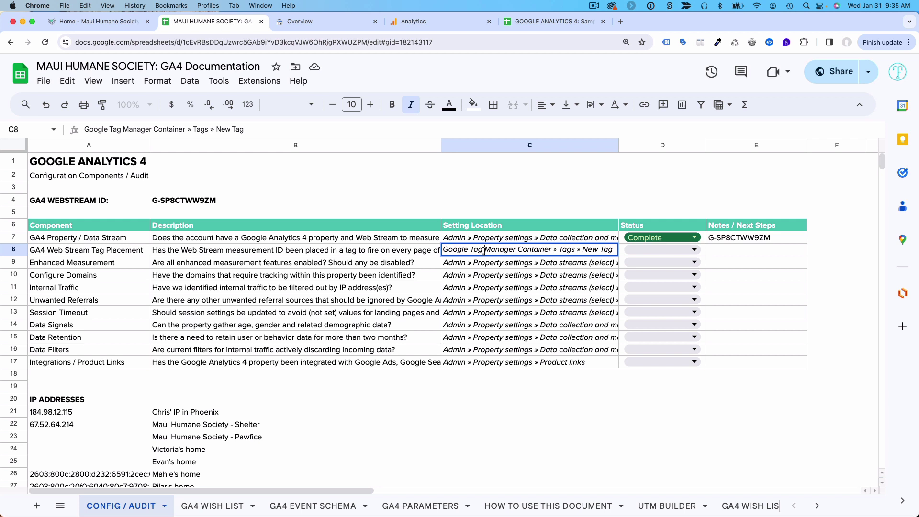
click(646, 249)
click(649, 289)
Enter the note "Need to place GTM tracking code" for GA4 Web Stream Tag Placement and widen the Notes / Next Steps column to fit it
click(723, 249)
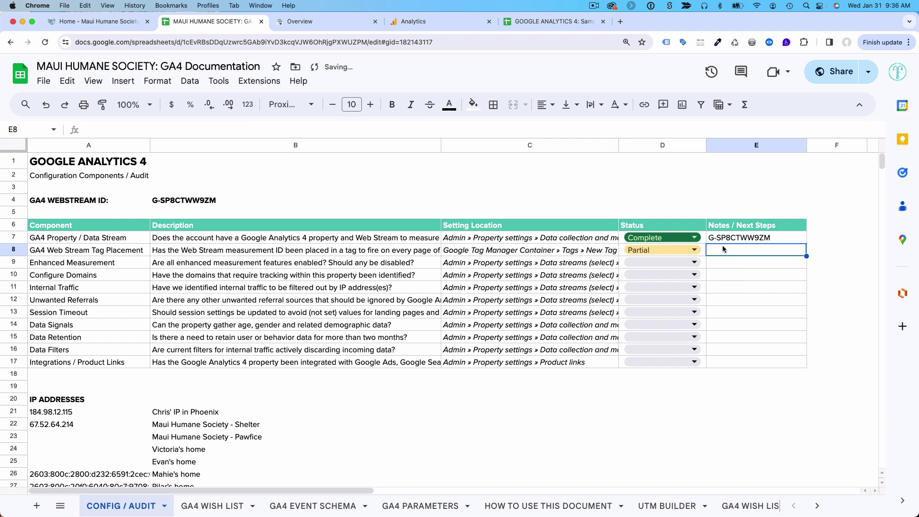
text(Neded)
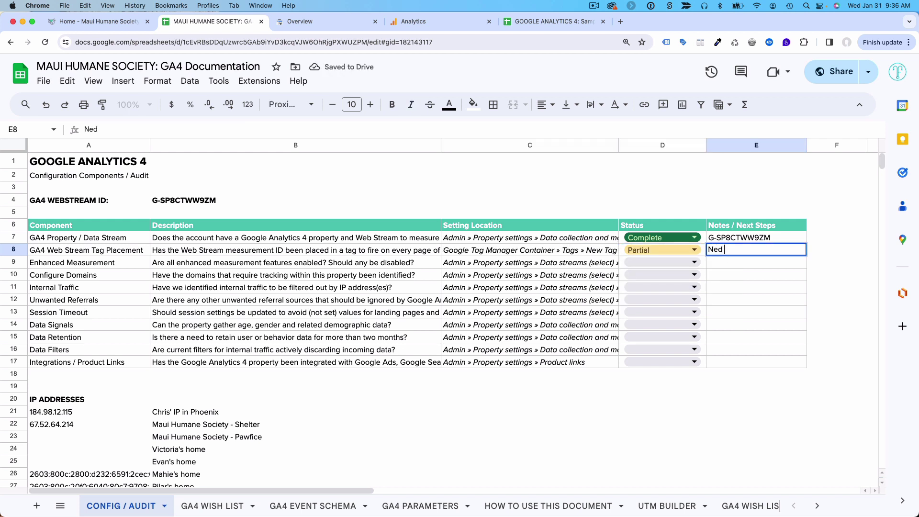
key(BackSpace)
key(BackSpace)
key(BackSpace)
text(ed to place )
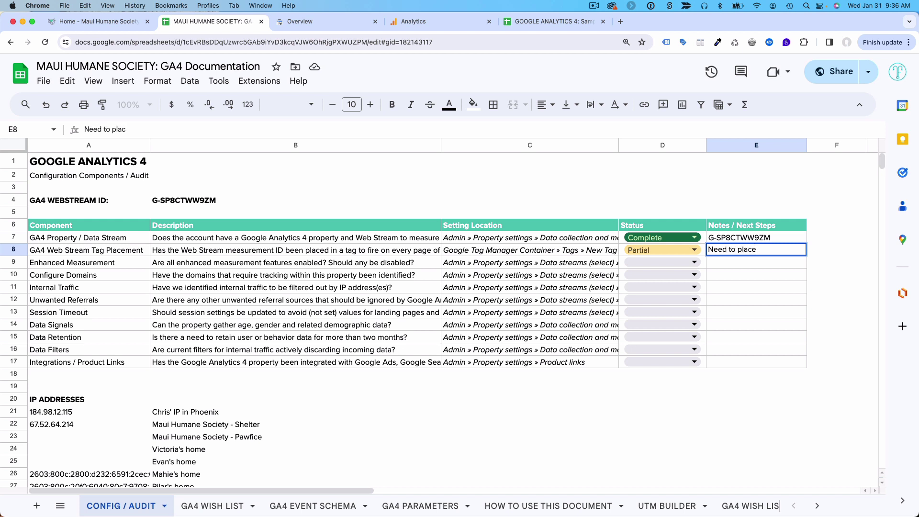
text(GTM tracking code)
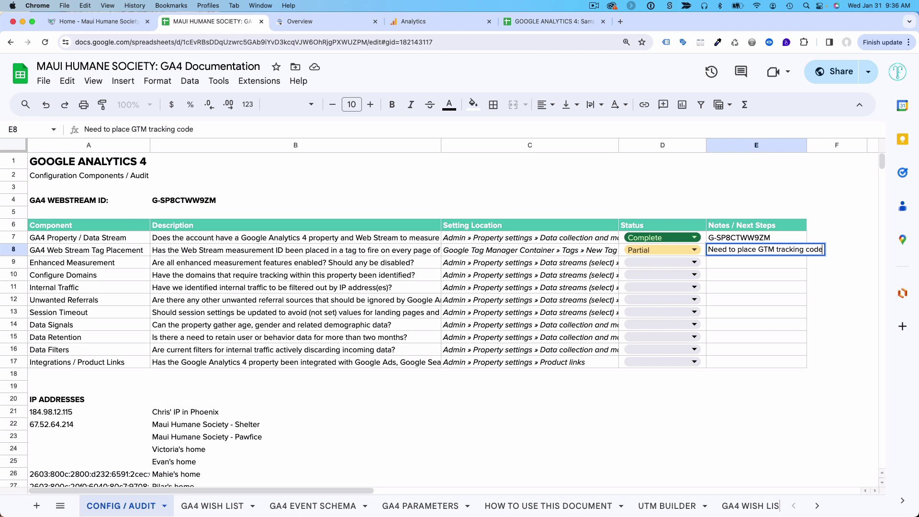
drag(807, 145, 833, 148)
click(773, 266)
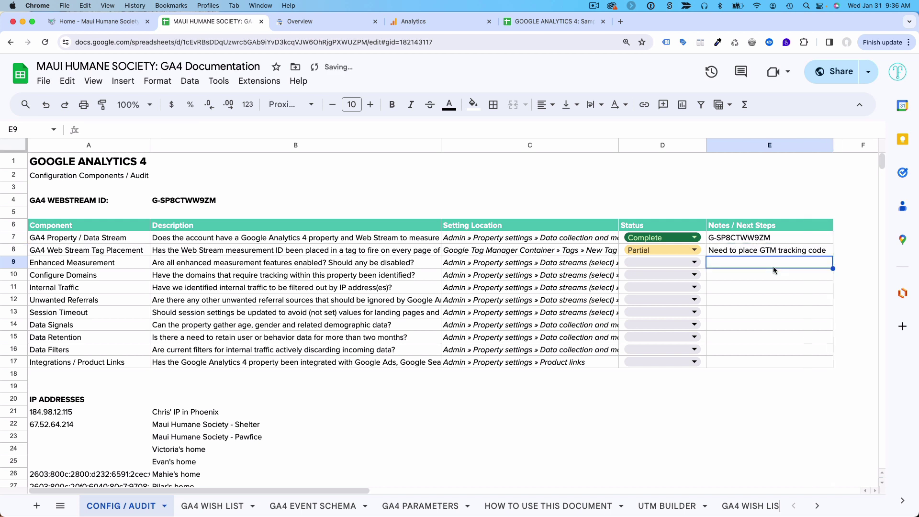
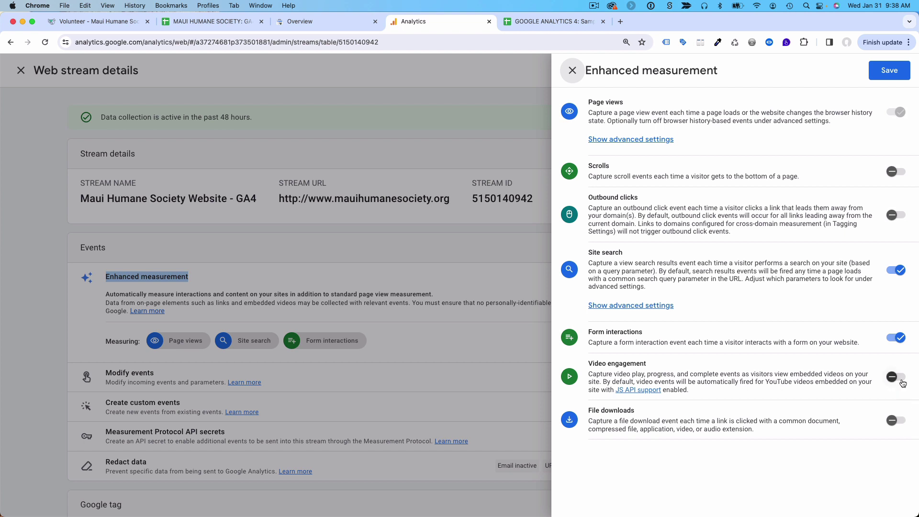
In the stream's enhanced measurement settings, enable video engagement, file downloads and outbound clicks, disable form interactions, and save
click(895, 377)
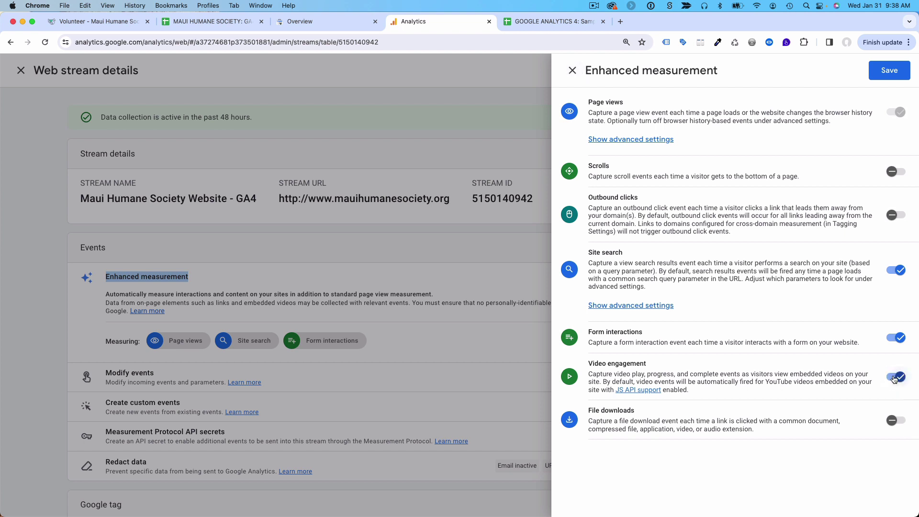
click(892, 421)
click(88, 21)
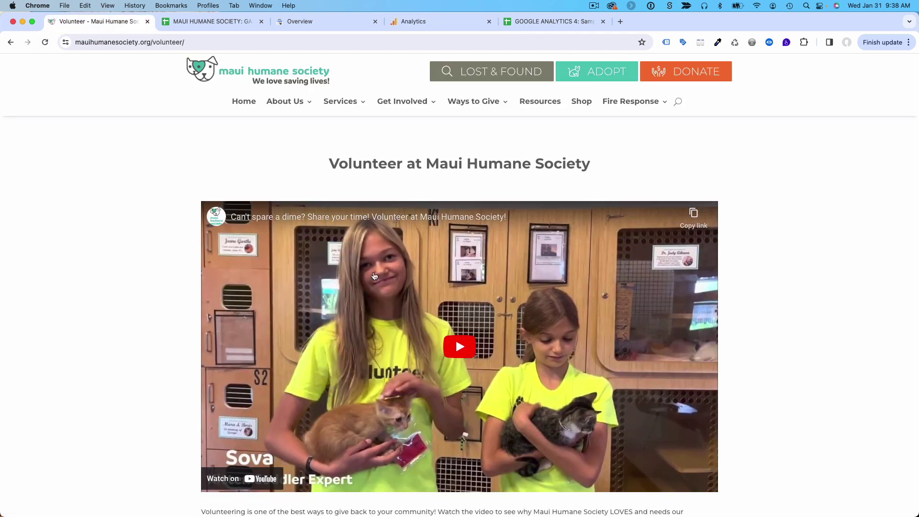
click(439, 23)
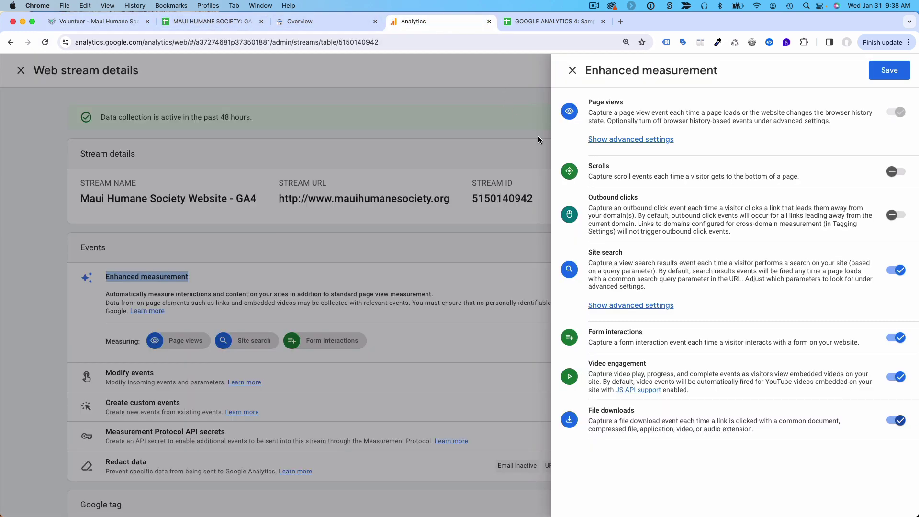
click(898, 337)
click(891, 218)
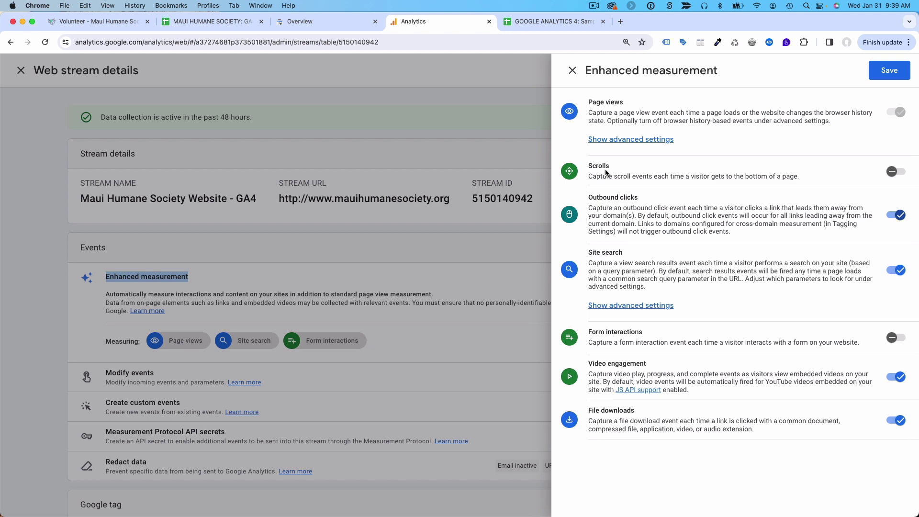
click(873, 78)
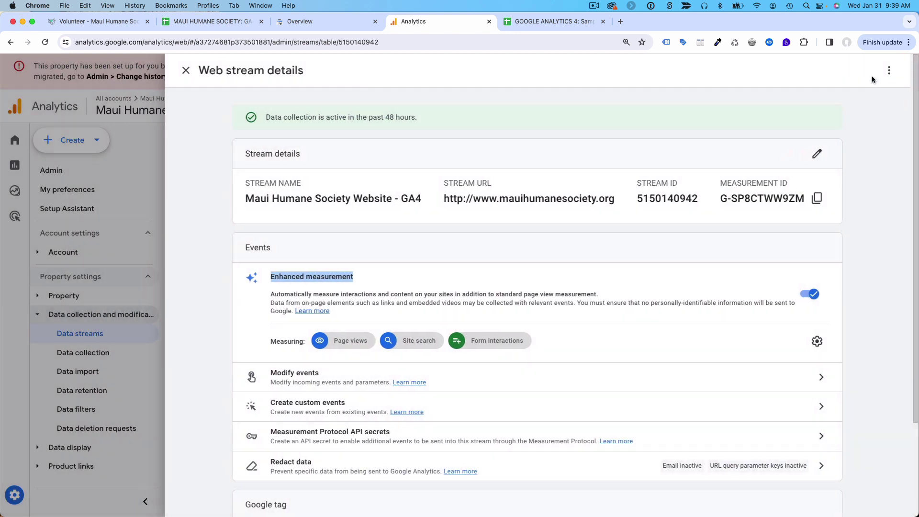
In the GA4 documentation sheet, set Enhanced Measurement to Complete and enter the note "Disabled form and scroll events"
click(232, 24)
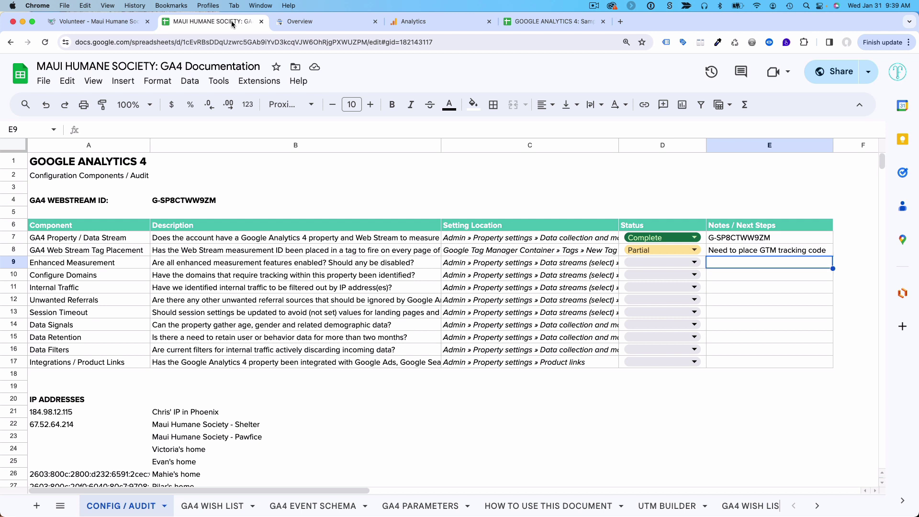
click(633, 261)
click(657, 318)
click(728, 260)
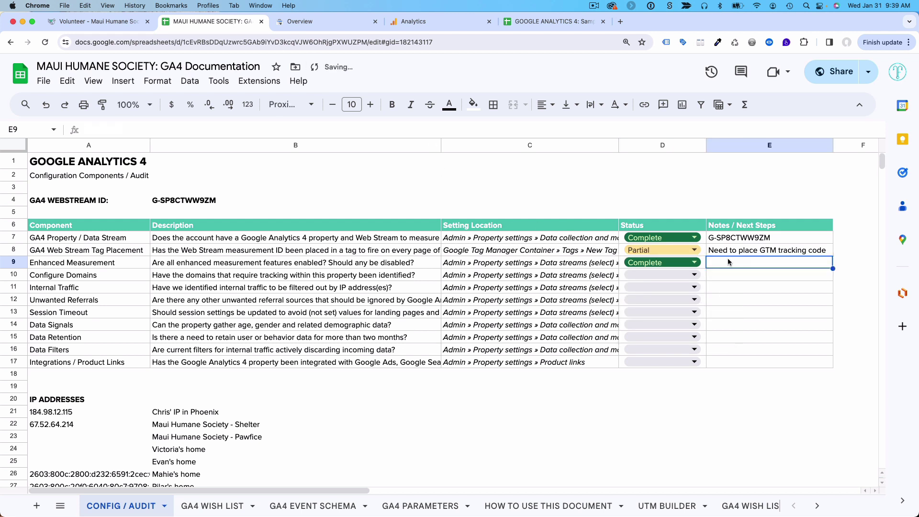
text(Discable)
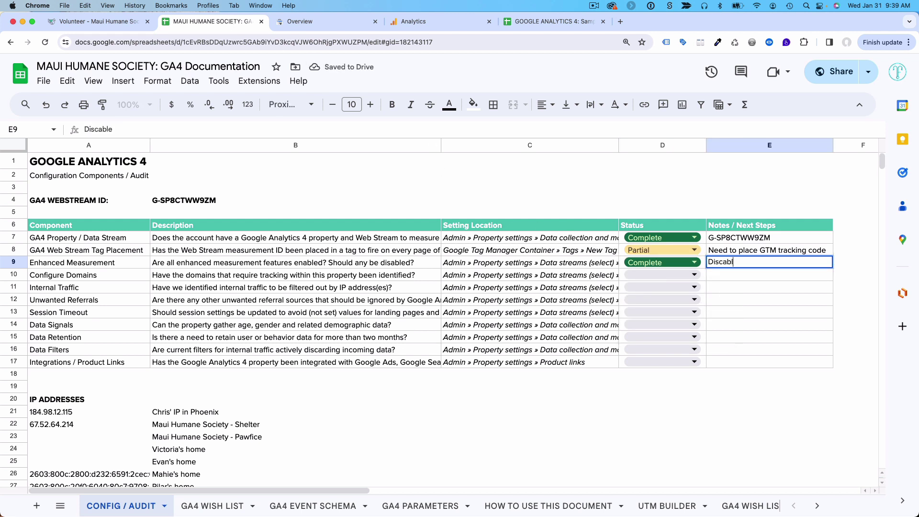
text(a)
key(BackSpace)
key(BackSpace)
text(abled form and scro)
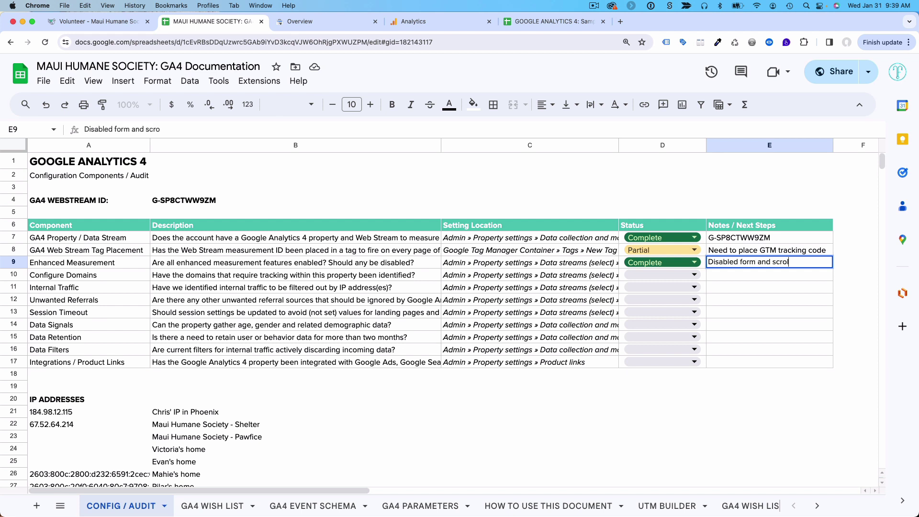
text(ll events)
key(Return)
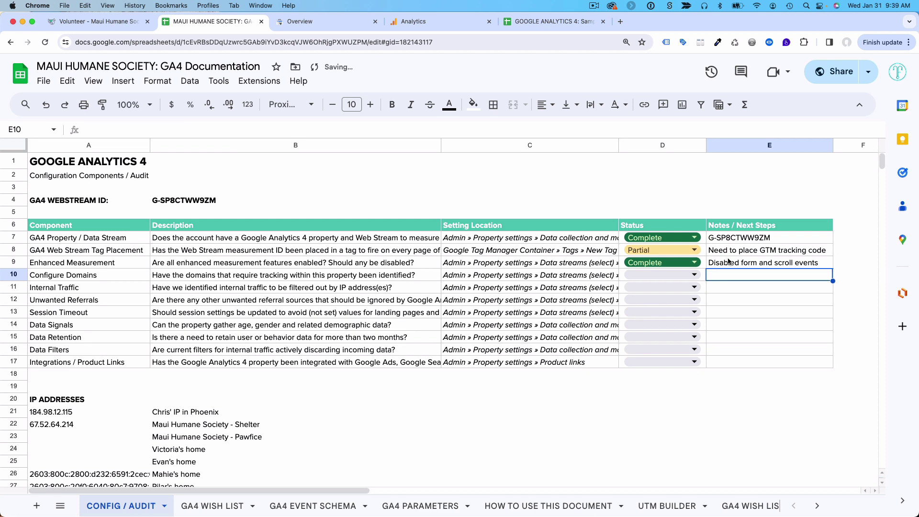
click(478, 280)
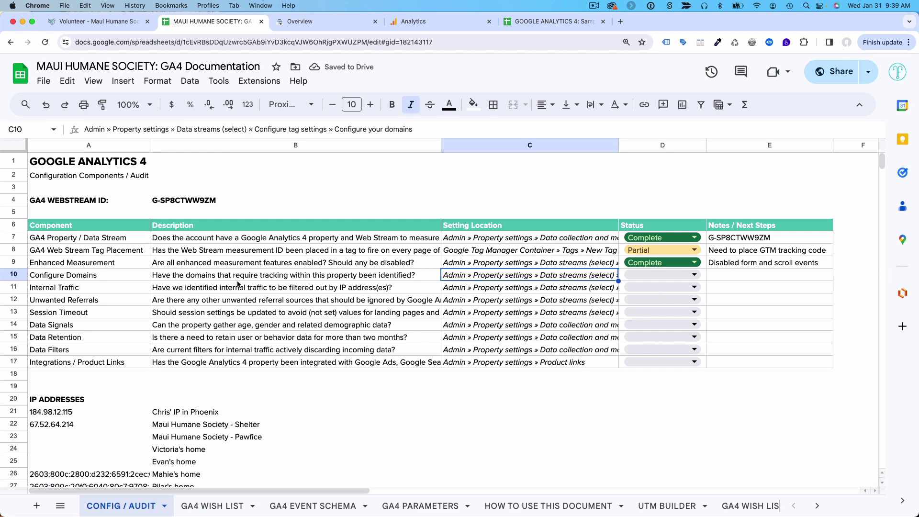
click(96, 22)
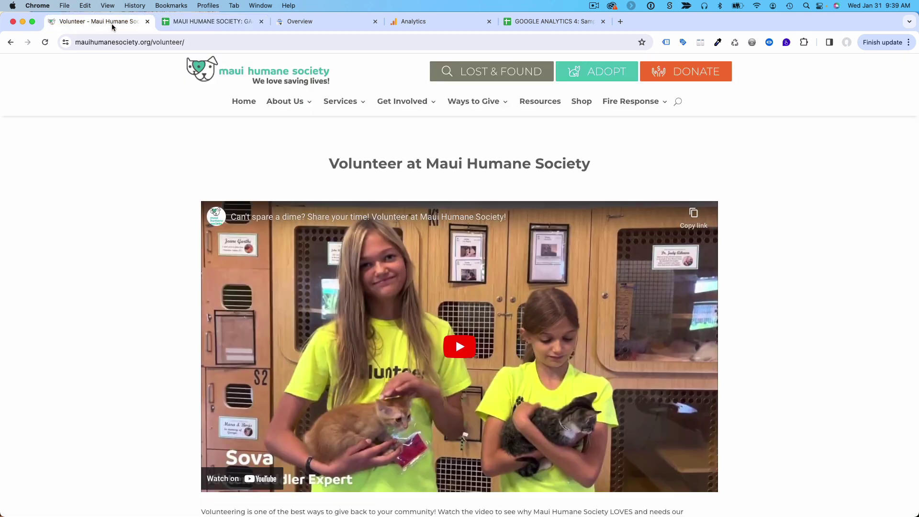
click(115, 42)
click(115, 44)
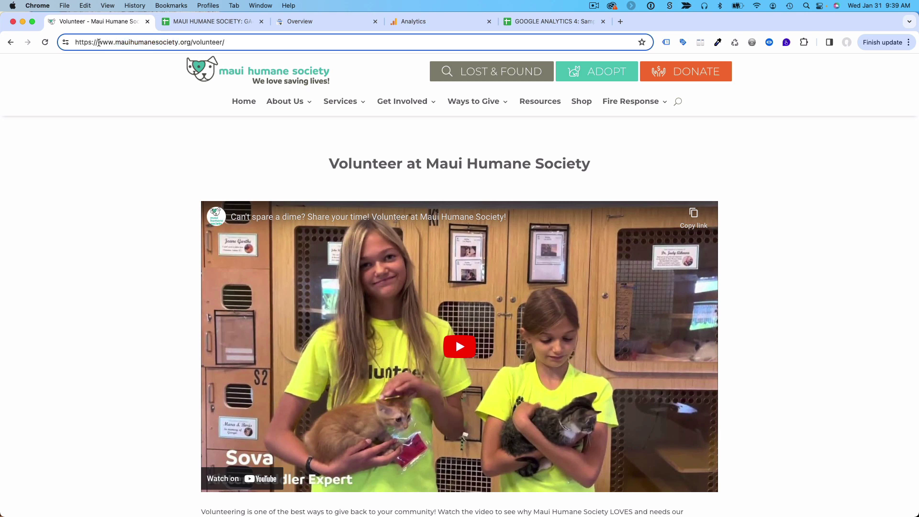
drag(97, 42, 189, 42)
key(super+c)
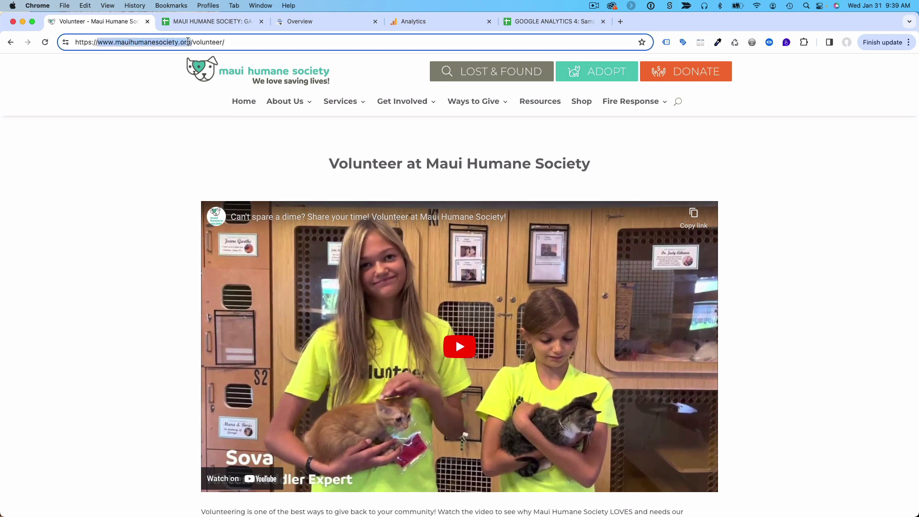
Return to the documentation sheet and read the full setting location path for Configure Domains
click(414, 21)
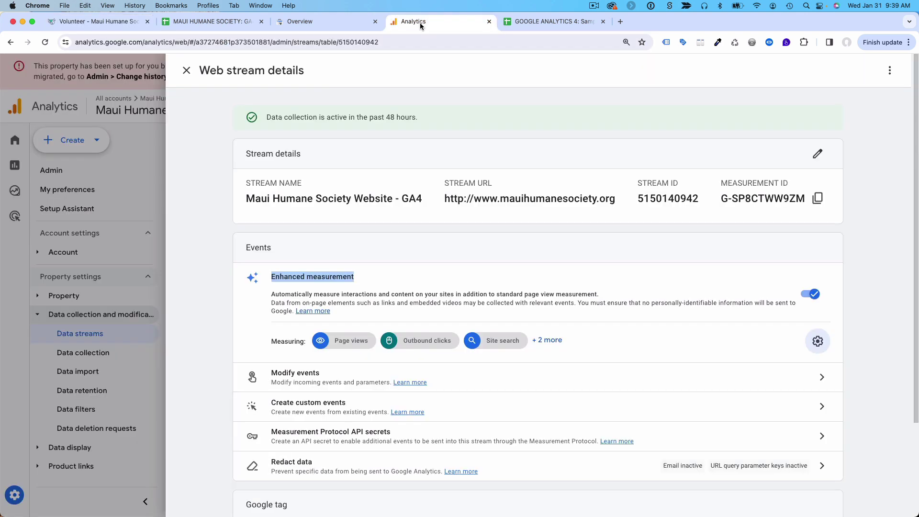
click(216, 22)
double_click(462, 276)
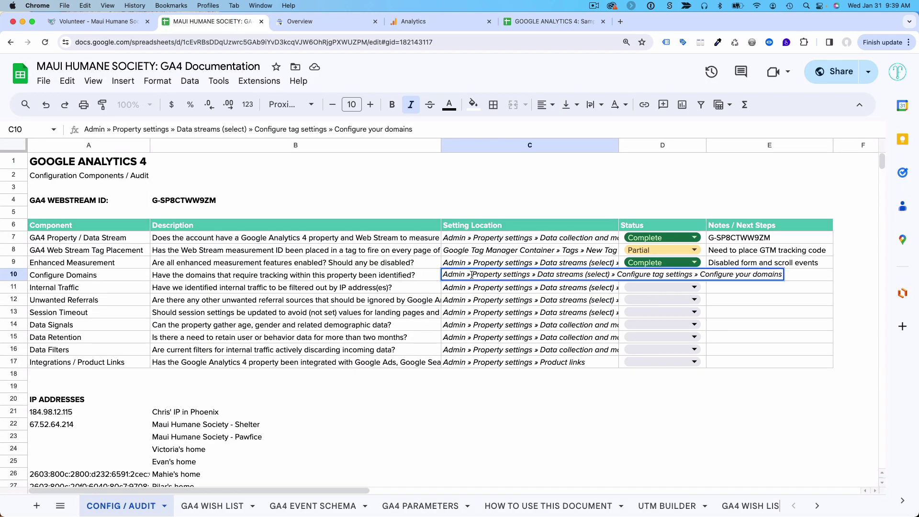
drag(472, 274, 527, 275)
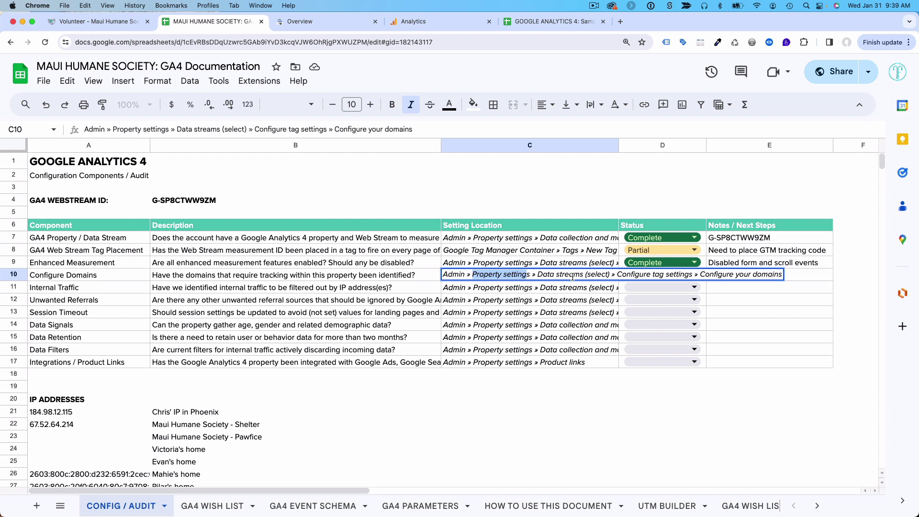
drag(617, 275, 691, 275)
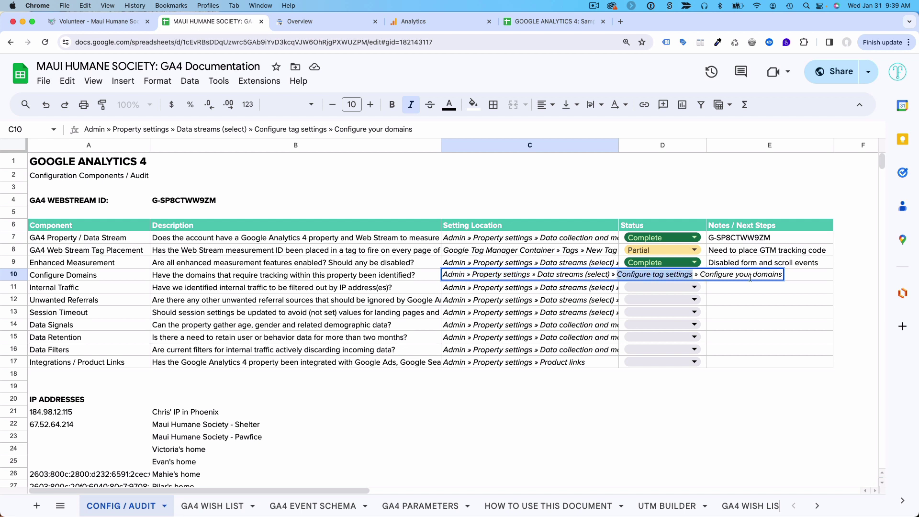
In Google Analytics, open the data stream's tag settings, expand all of them, and open the domain configuration
click(418, 25)
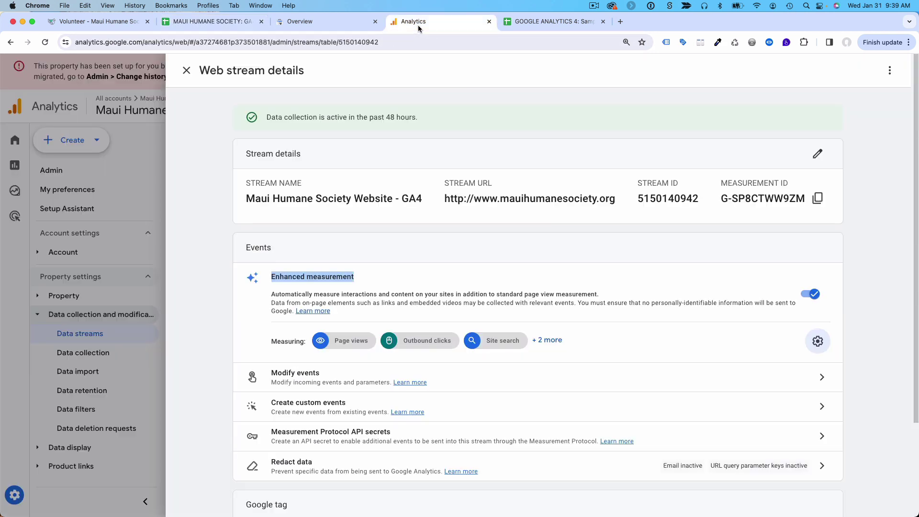
click(216, 115)
scroll(375, 219, down, 5)
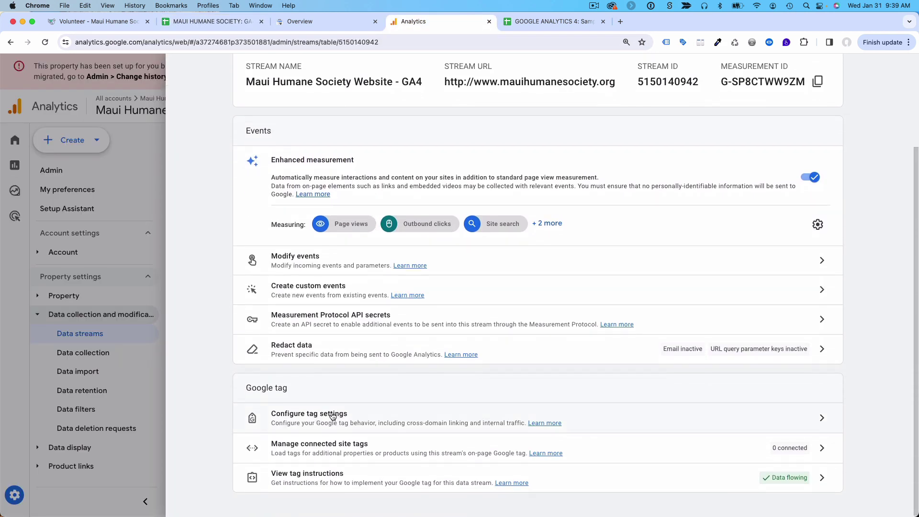
click(330, 420)
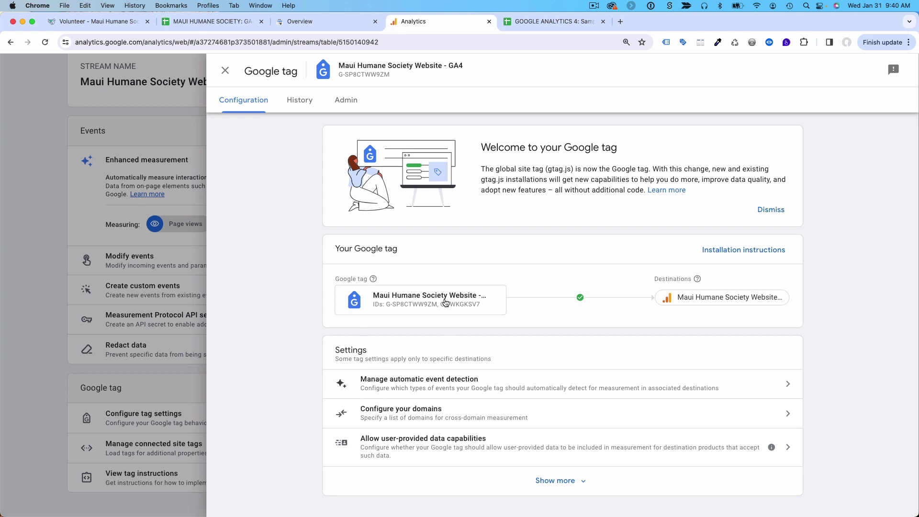
click(553, 481)
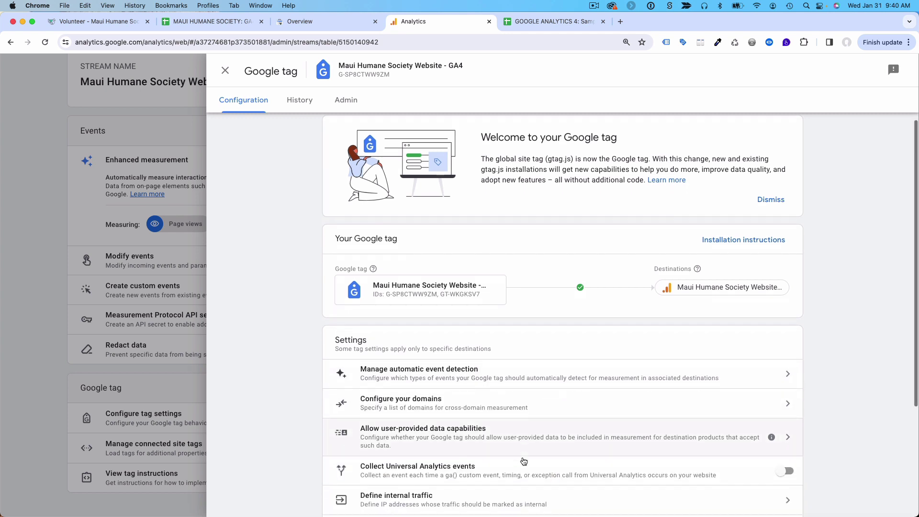
scroll(524, 473, down, 3)
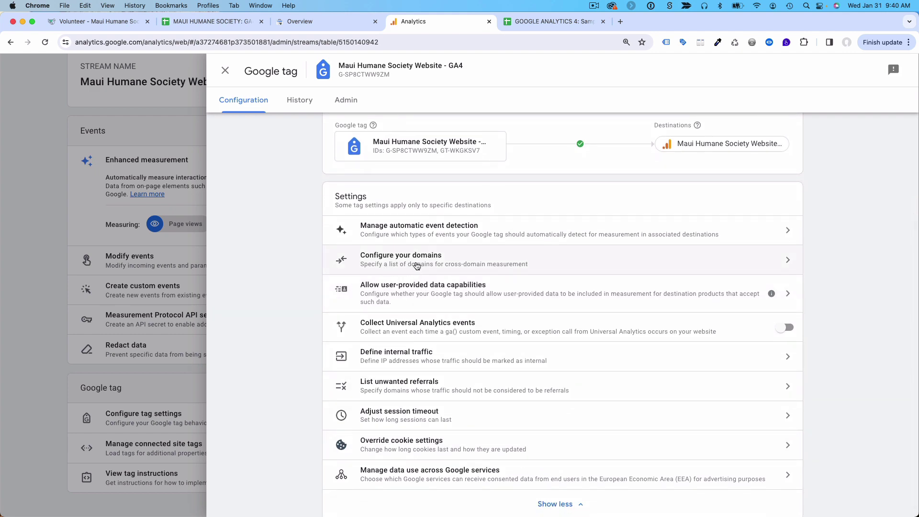
click(417, 266)
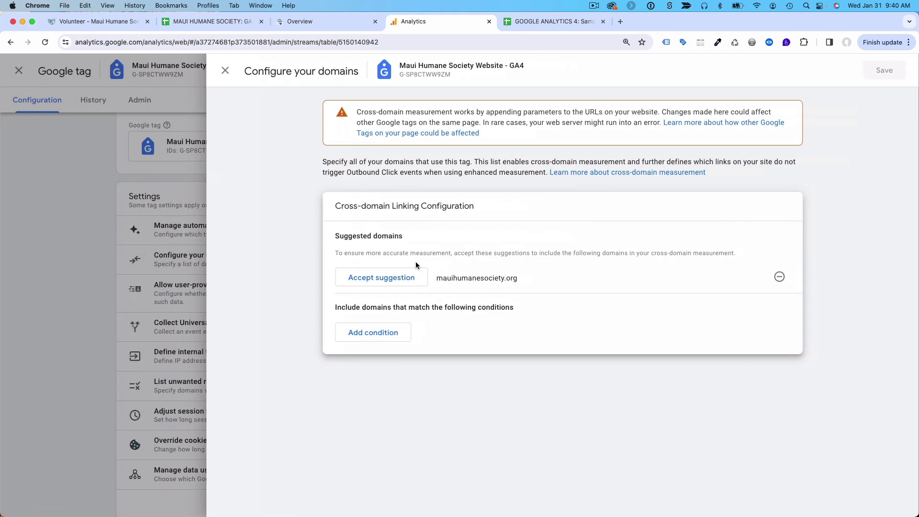
Accept the suggested domain mauihumanesociety.org for cross-domain linking and look through its match types, keeping Exactly matches
click(392, 279)
click(389, 272)
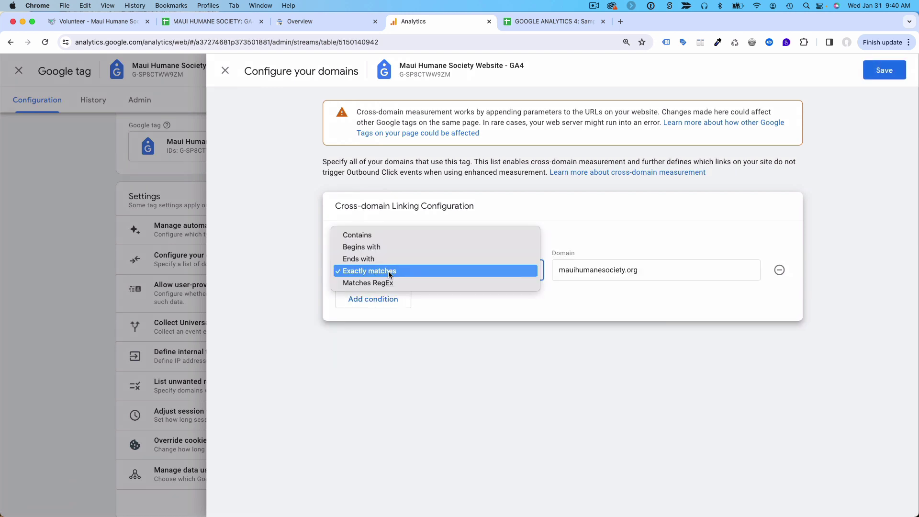
click(509, 320)
double_click(566, 271)
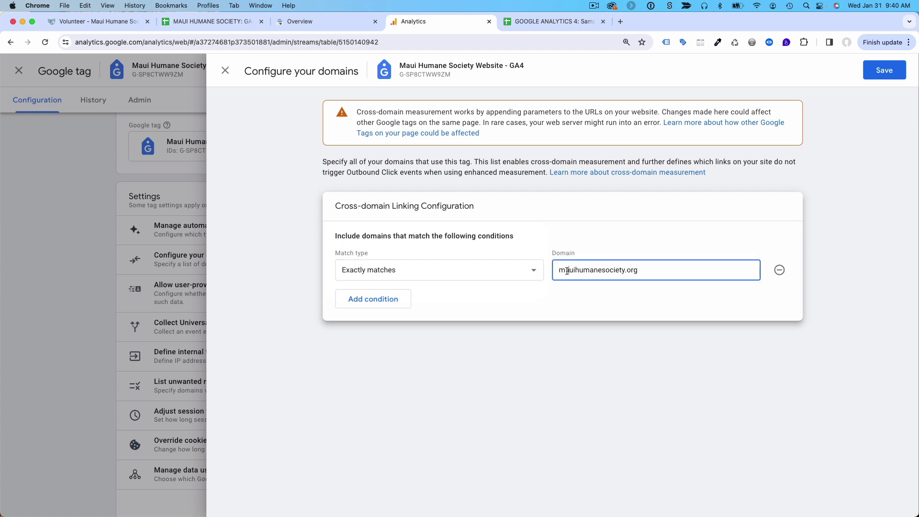
triple_click(562, 271)
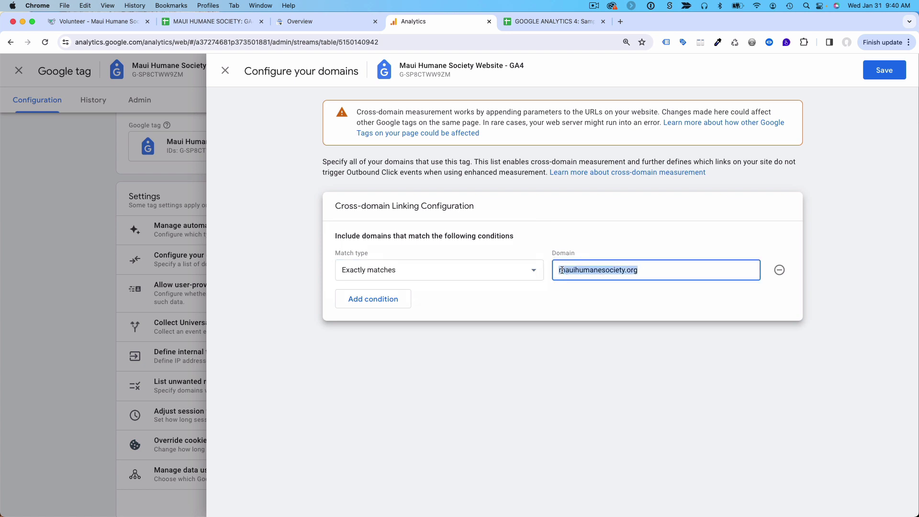
key(super+v)
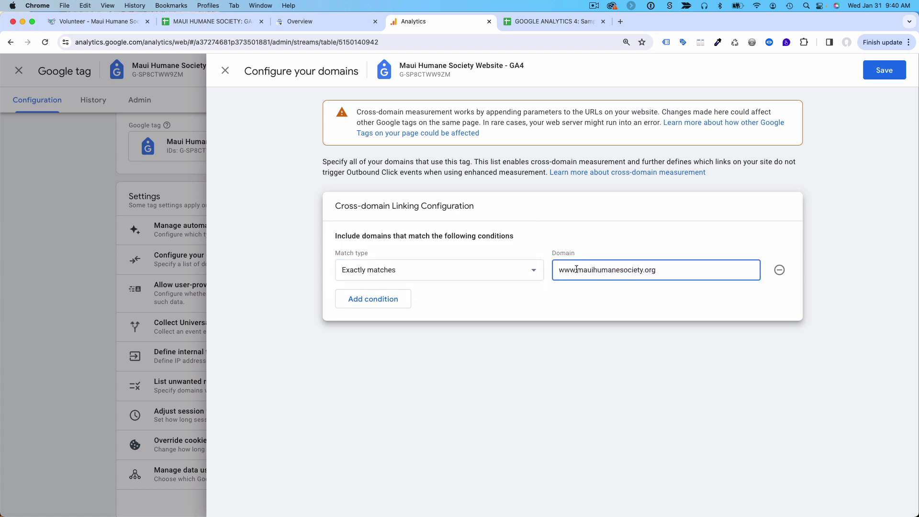
drag(577, 271, 550, 273)
key(BackSpace)
click(415, 269)
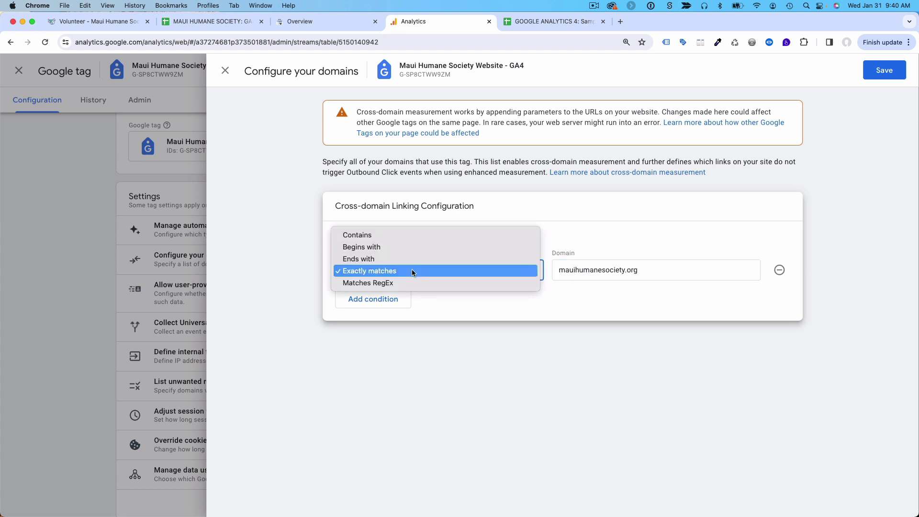
click(400, 237)
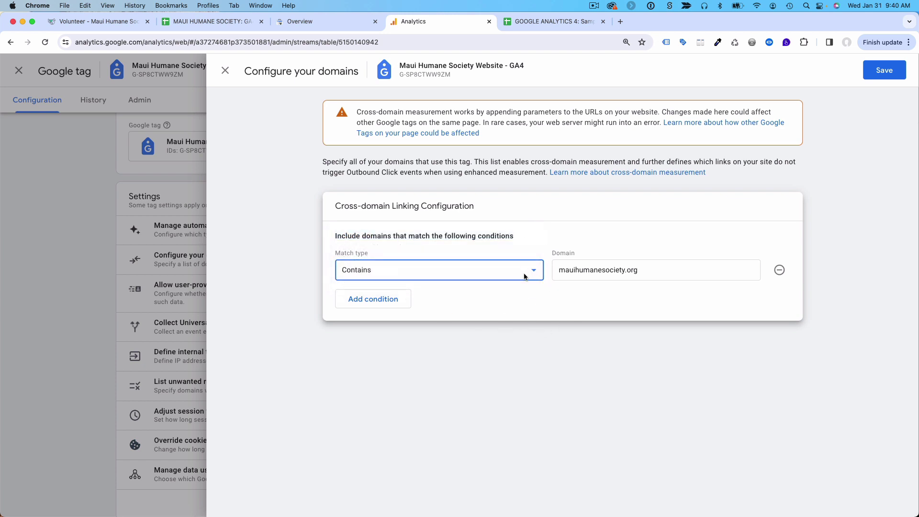
click(492, 275)
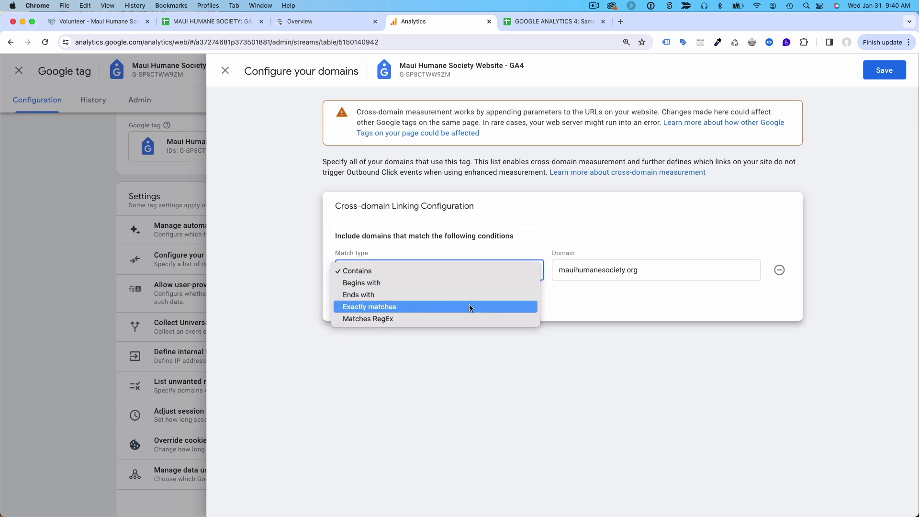
click(508, 302)
click(558, 269)
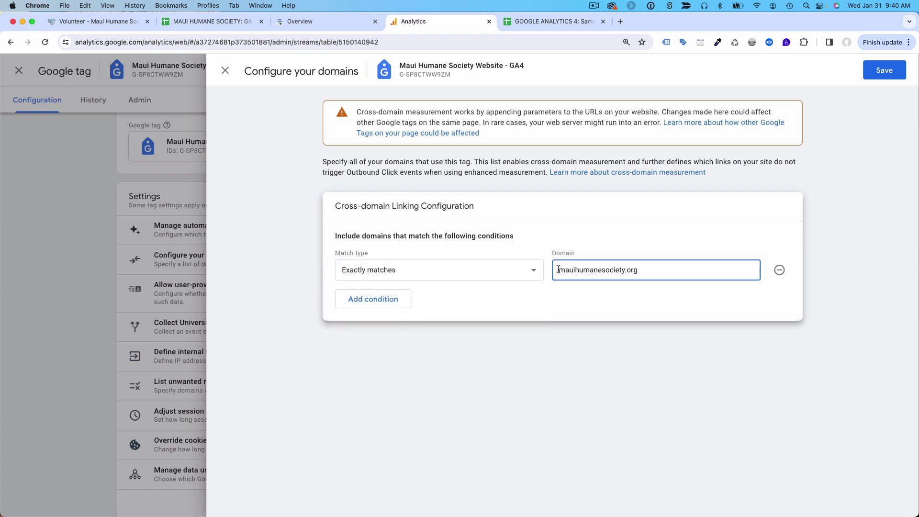
text(www.)
drag(576, 271, 560, 271)
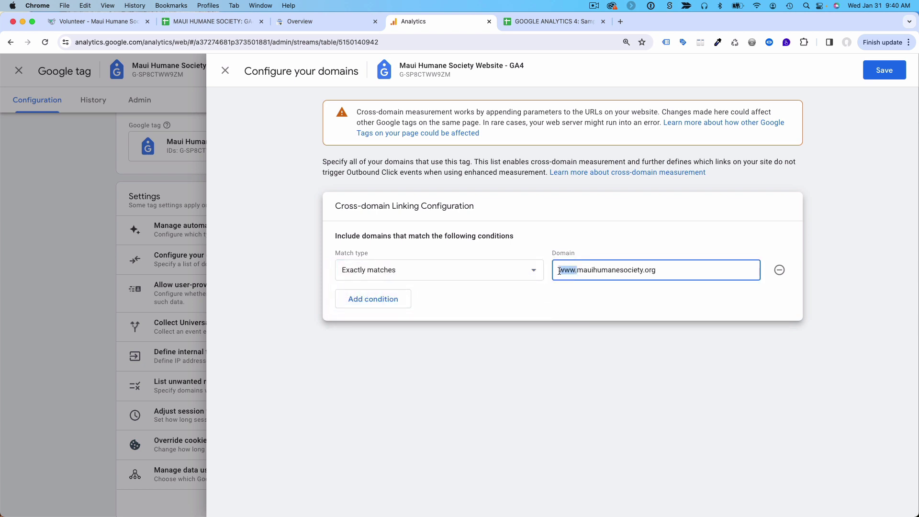
key(BackSpace)
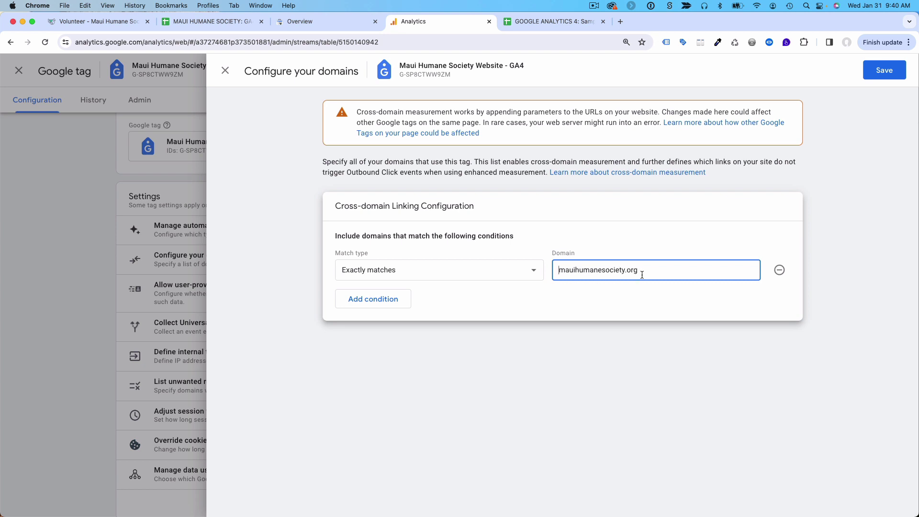
Copy the condition's domain, set its match type to Contains, and save the cross-domain configuration
drag(642, 271, 552, 272)
key(super+c)
click(449, 272)
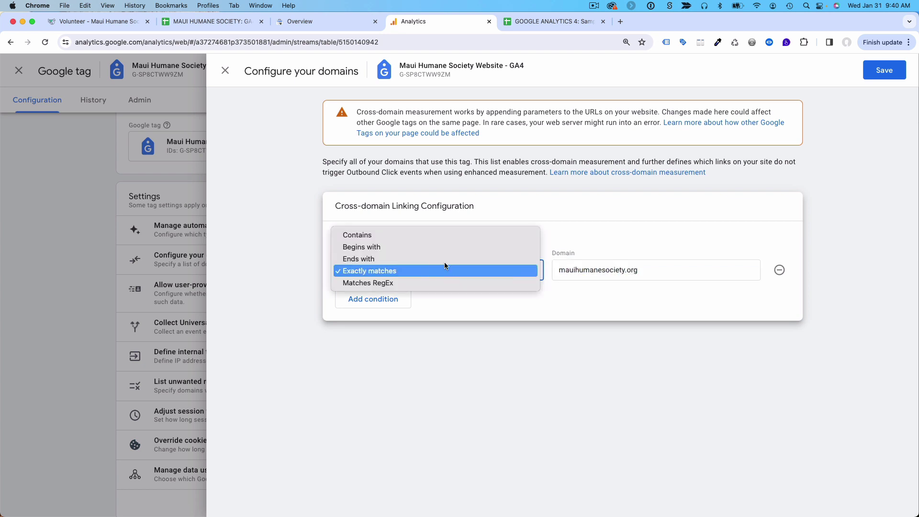
click(435, 235)
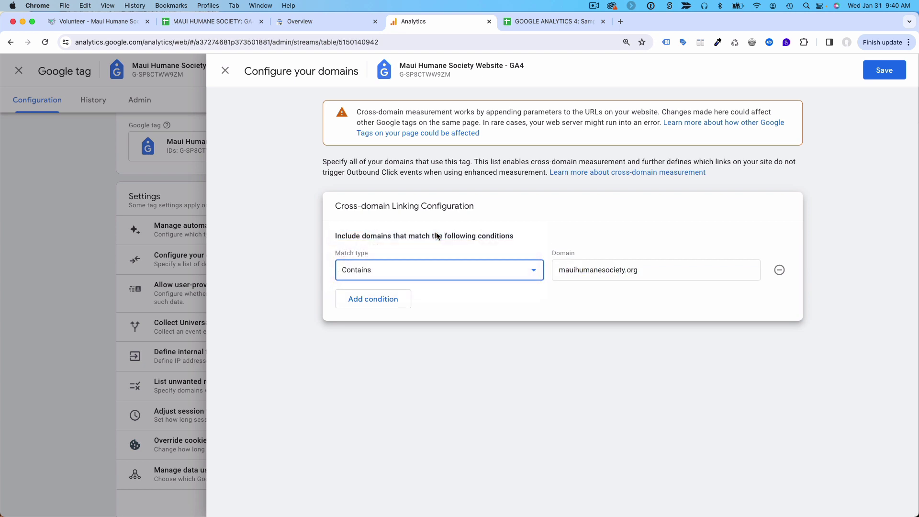
click(883, 70)
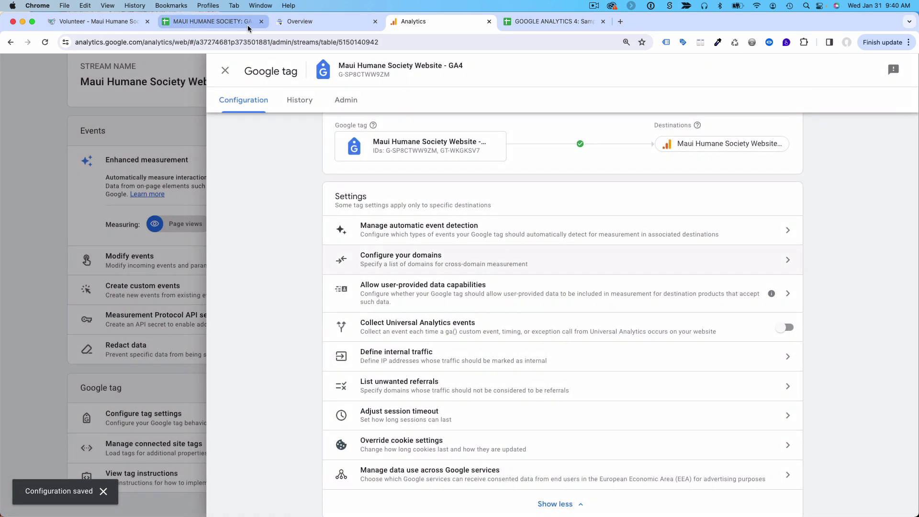
click(247, 25)
click(660, 275)
click(694, 275)
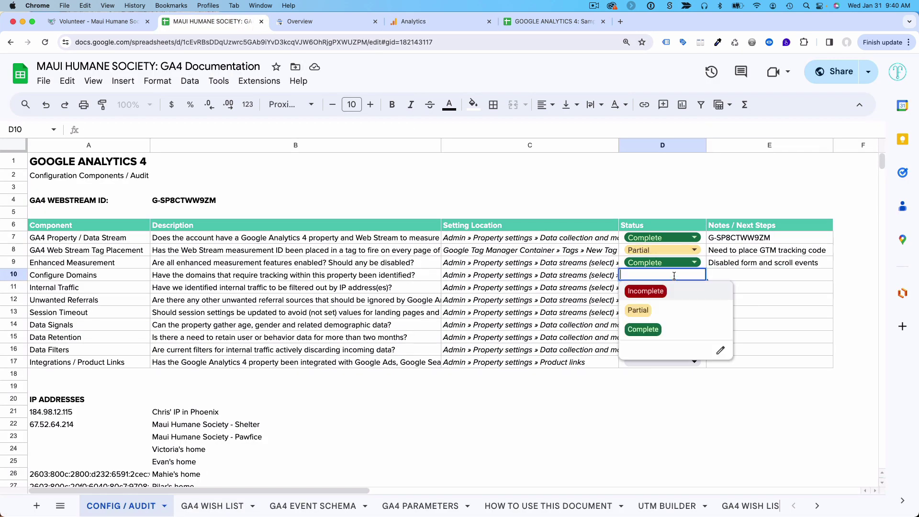
click(663, 329)
click(745, 275)
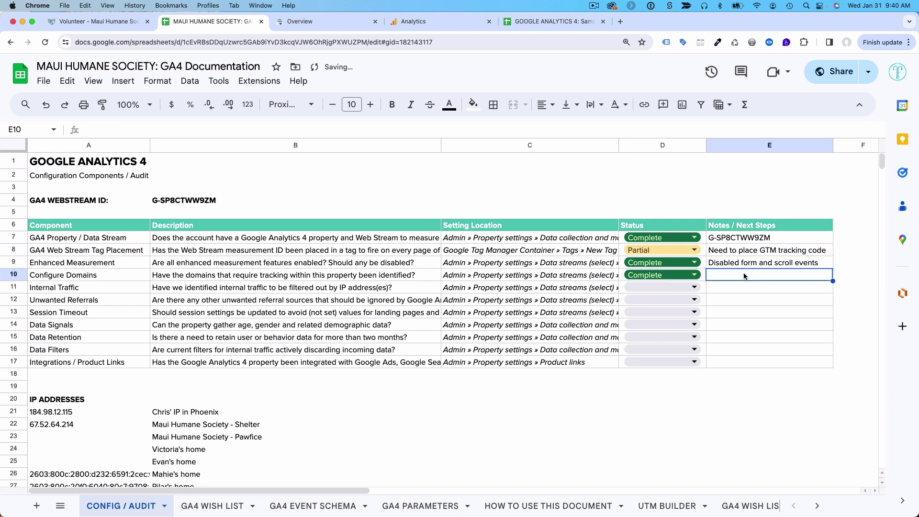
key(super+v)
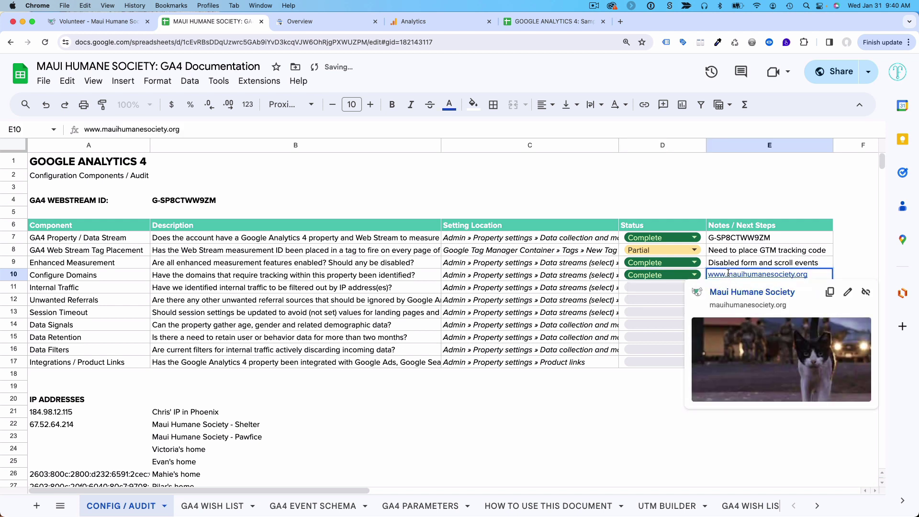
drag(728, 274, 706, 276)
key(BackSpace)
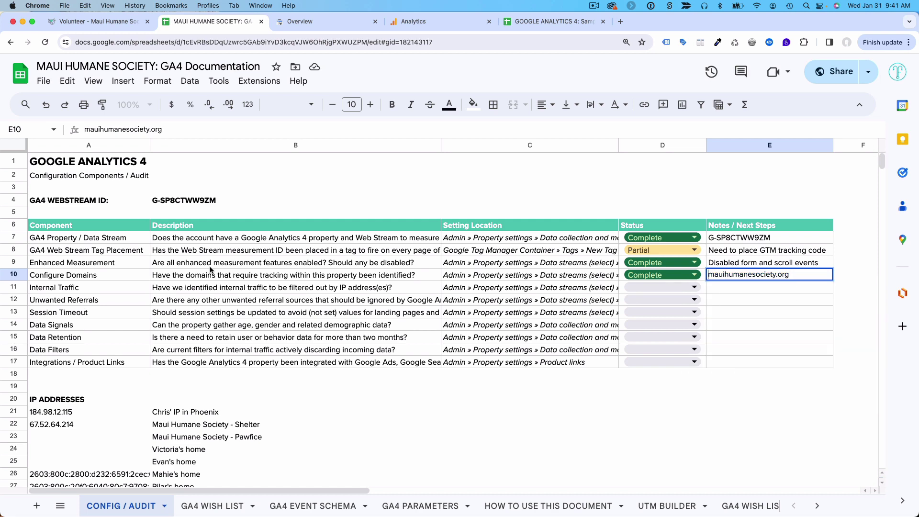
Move on to the Internal Traffic component and start a new internal traffic rule in Google Analytics
click(99, 288)
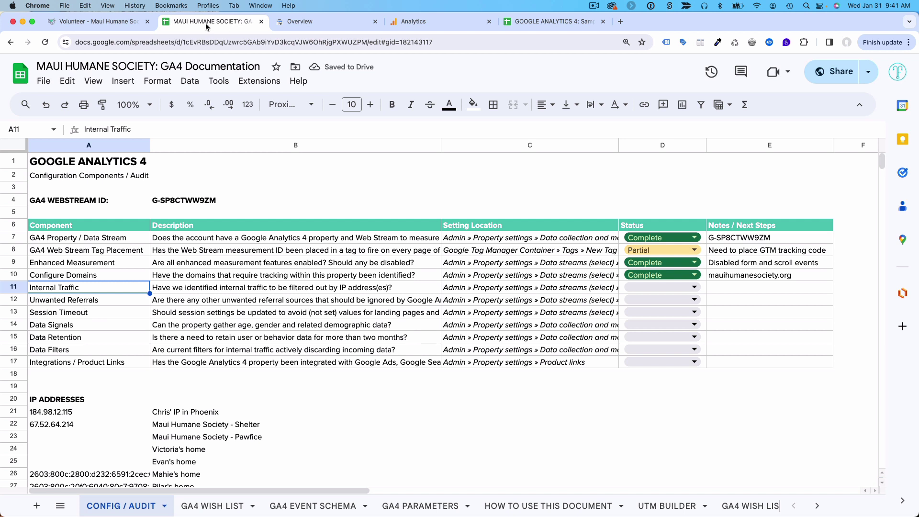
click(431, 26)
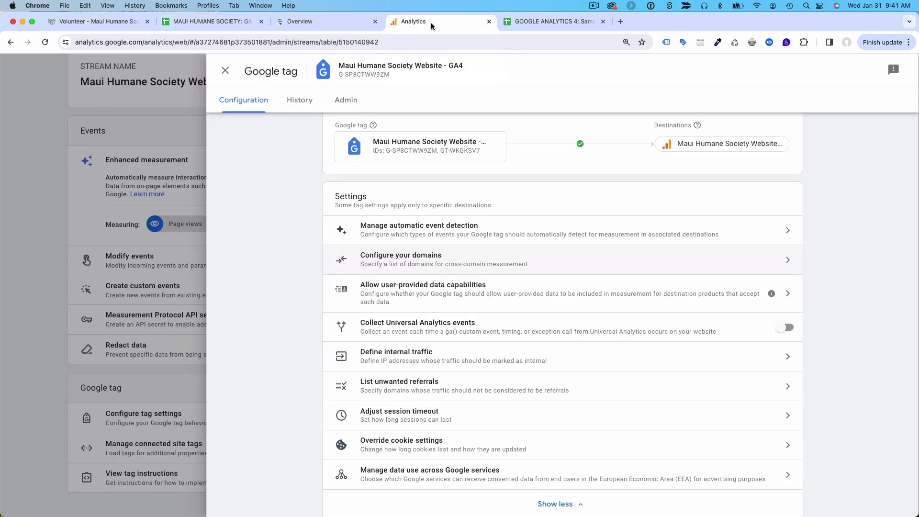
click(477, 355)
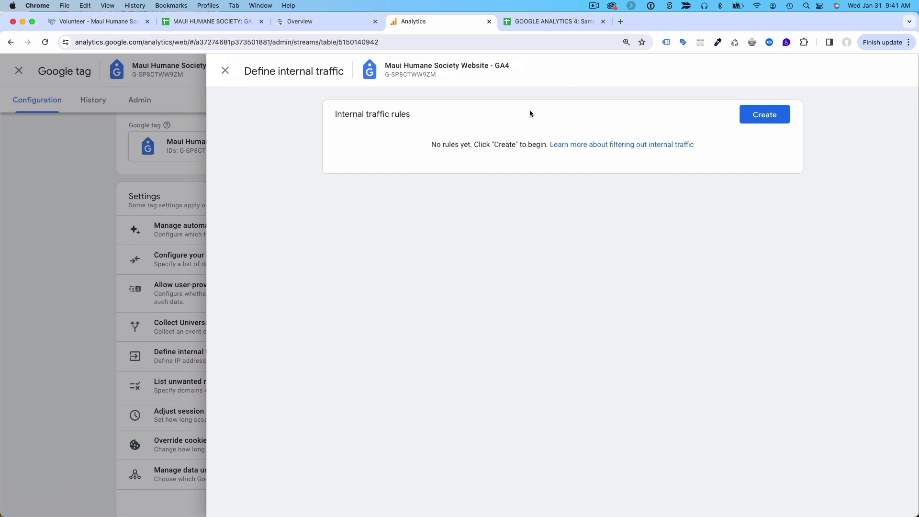
click(758, 122)
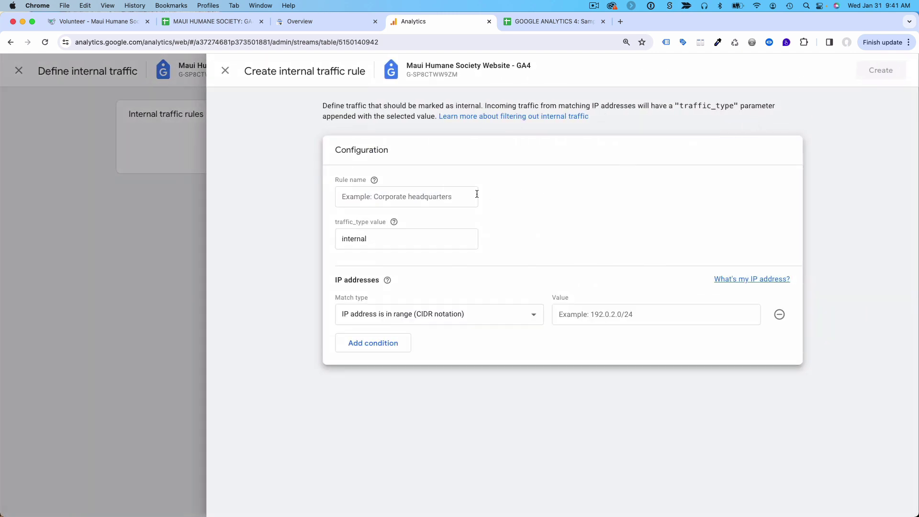
Glance at the Maui Humane Society website and name the new traffic rule Internal Traffic
click(385, 197)
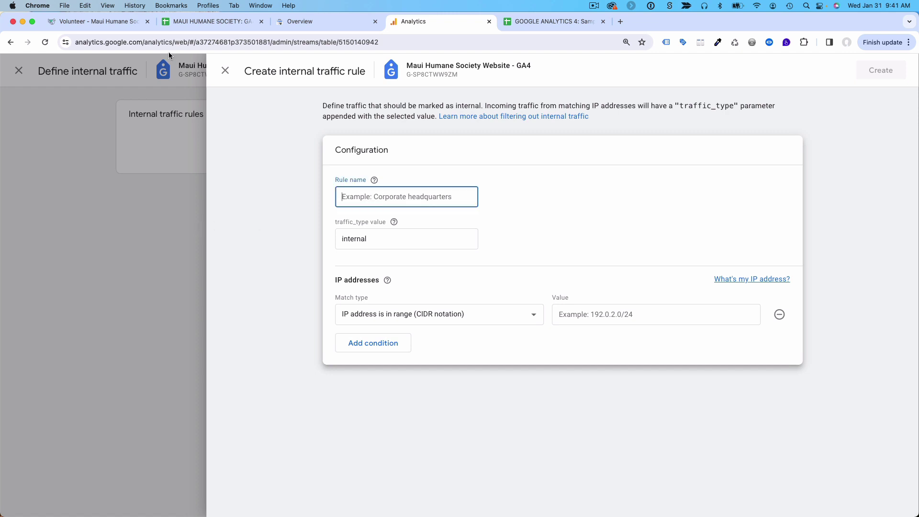
click(91, 21)
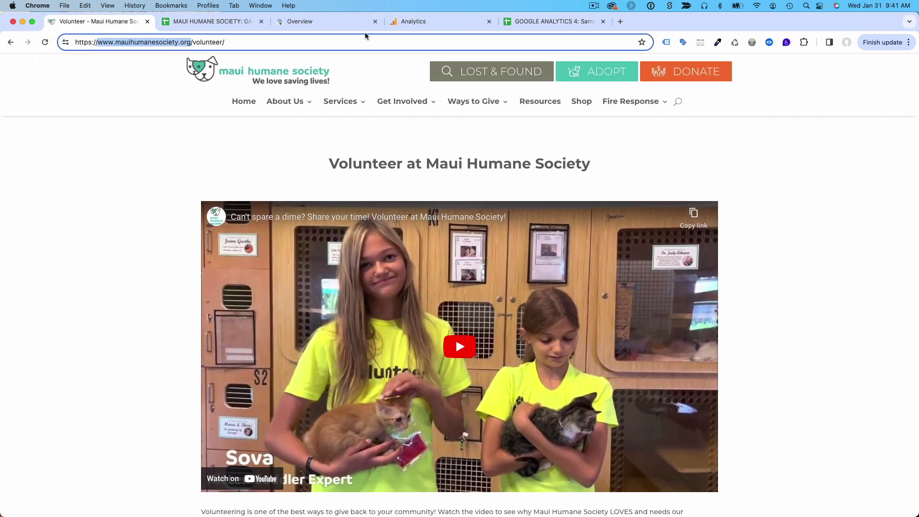
click(418, 22)
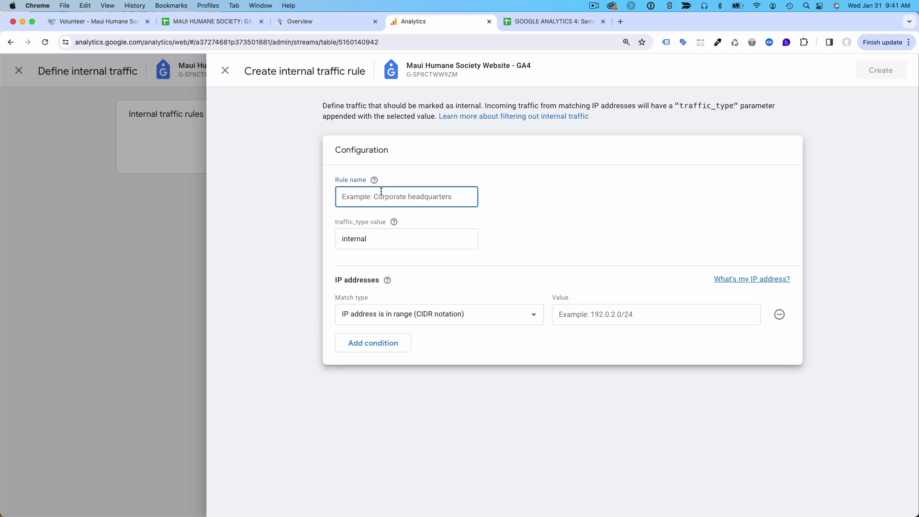
text(I)
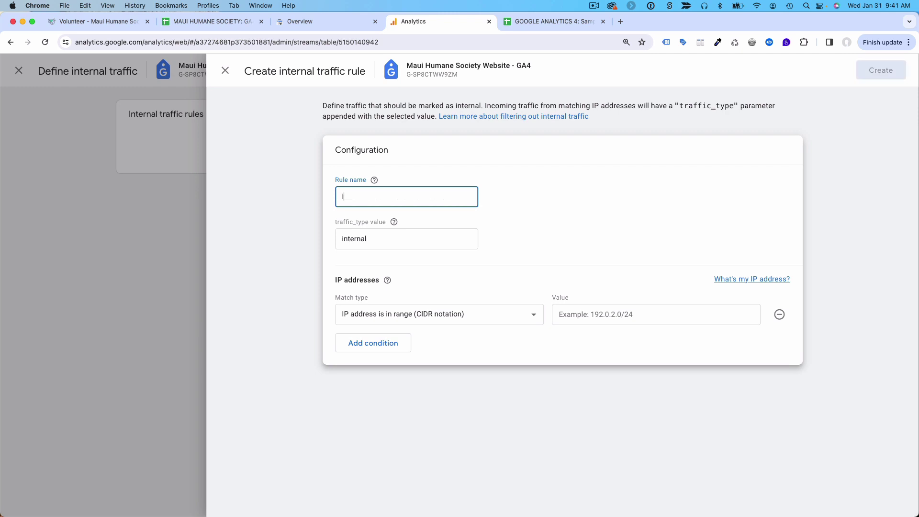
text(nternal Traffic)
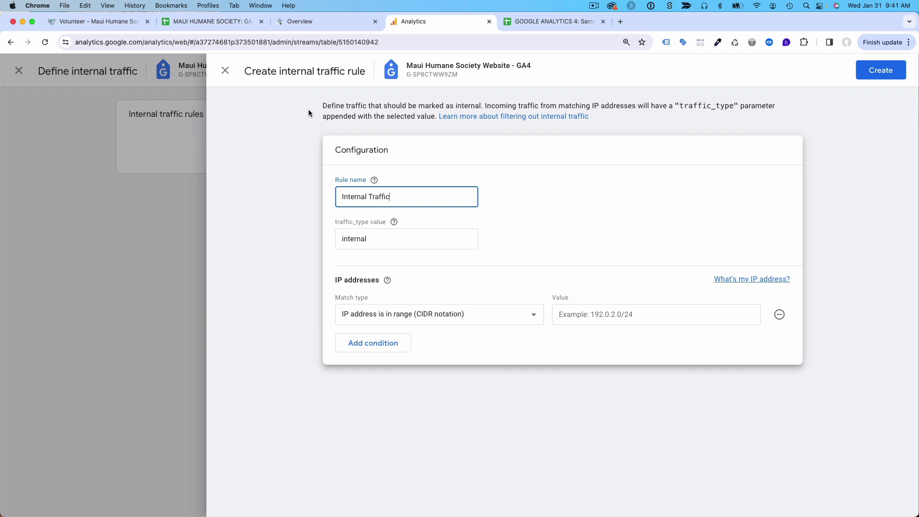
Set the first condition to IP address equals and paste the shelter's IP 67.52.64.214 from the documentation sheet as its value
click(367, 319)
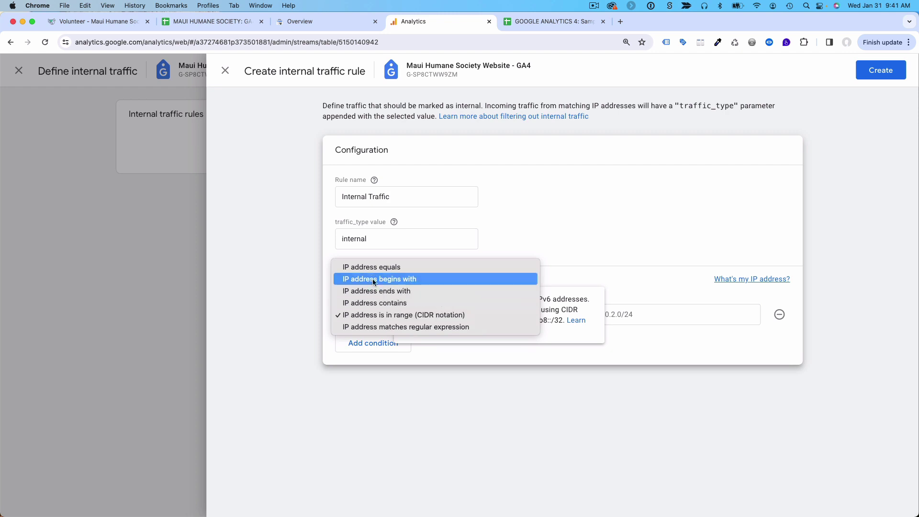
click(373, 266)
click(211, 22)
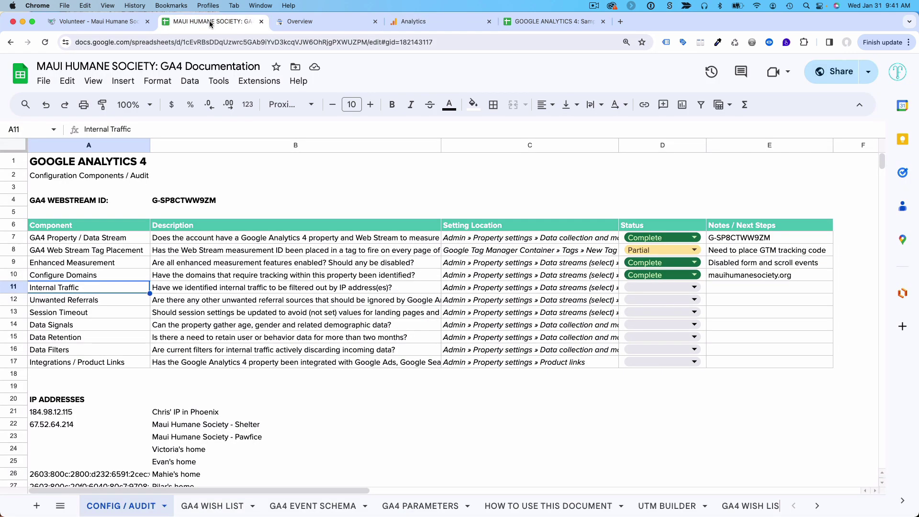
click(74, 425)
key(ctrl+c)
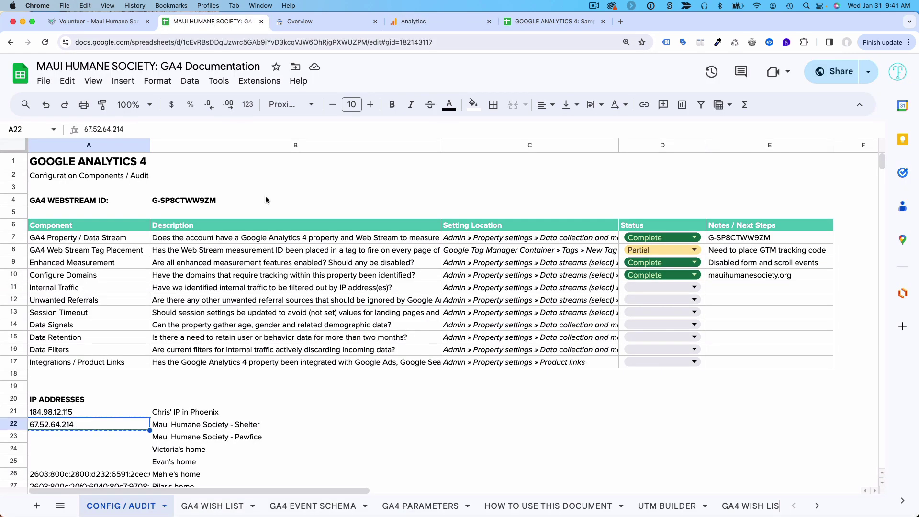
click(421, 22)
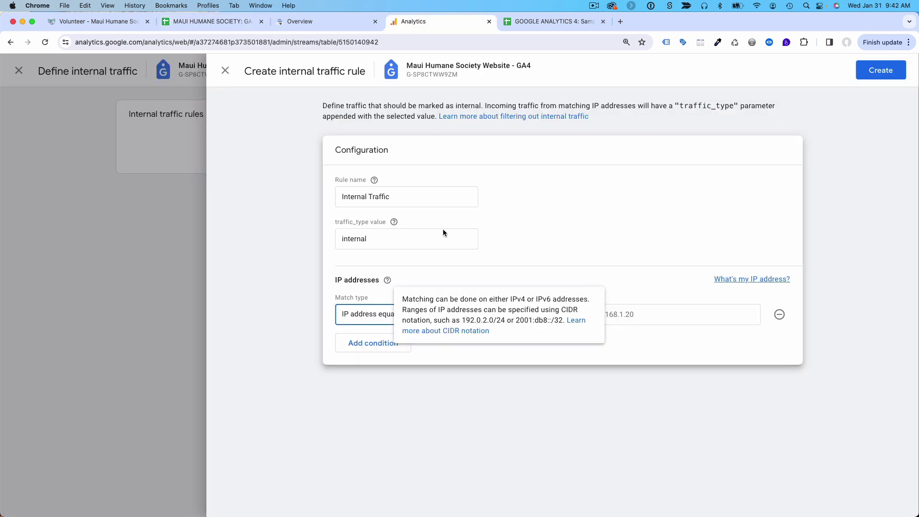
click(640, 314)
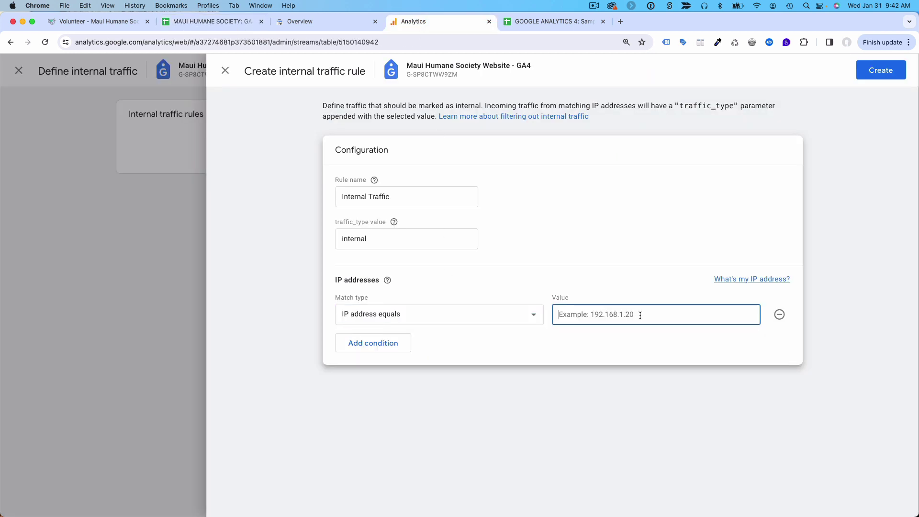
Add two more IP address conditions to the rule and set both match types to IP address equals
click(370, 348)
click(371, 366)
click(365, 345)
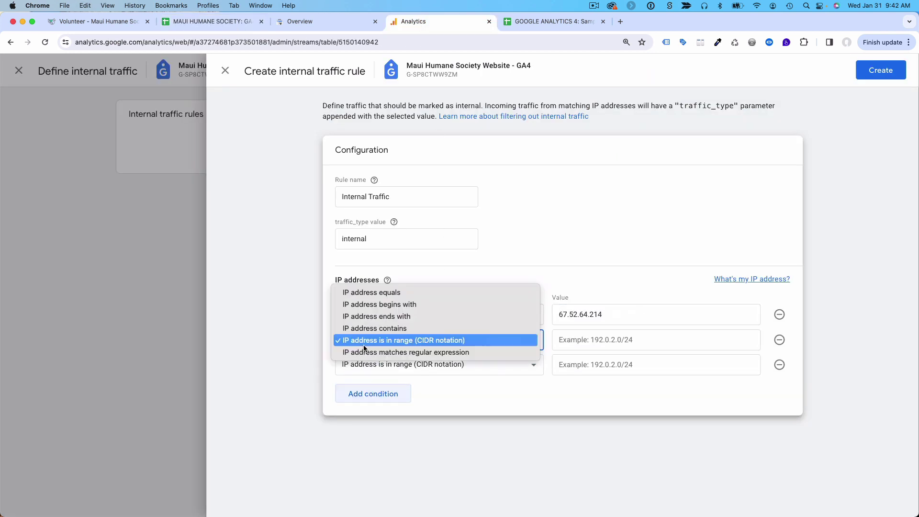
click(372, 293)
click(378, 364)
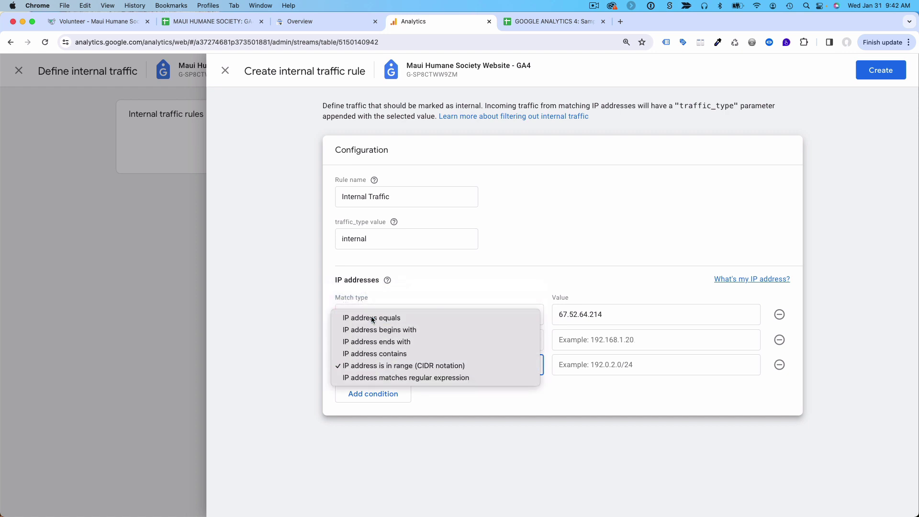
click(375, 318)
Copy the home IP address in cell A26 of the documentation sheet and paste it as the second condition's value
click(208, 25)
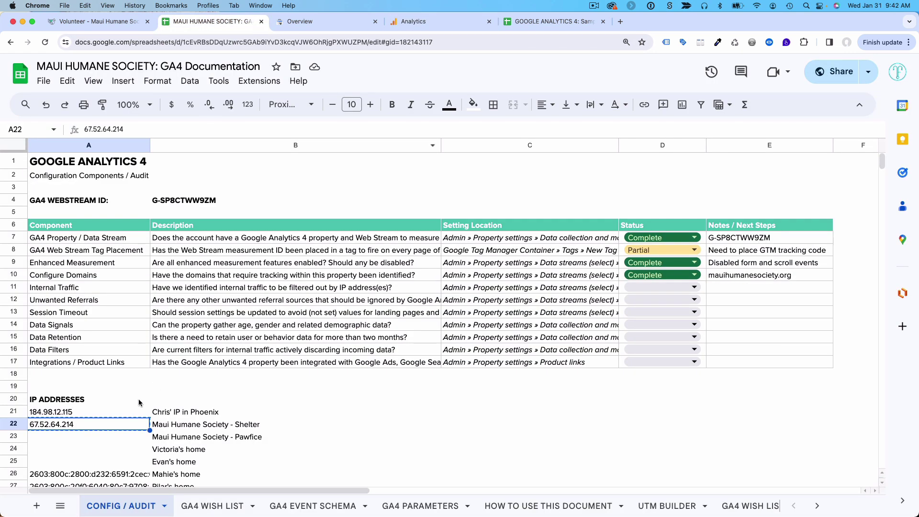
scroll(127, 421, down, 2)
click(113, 431)
key(ctrl+c)
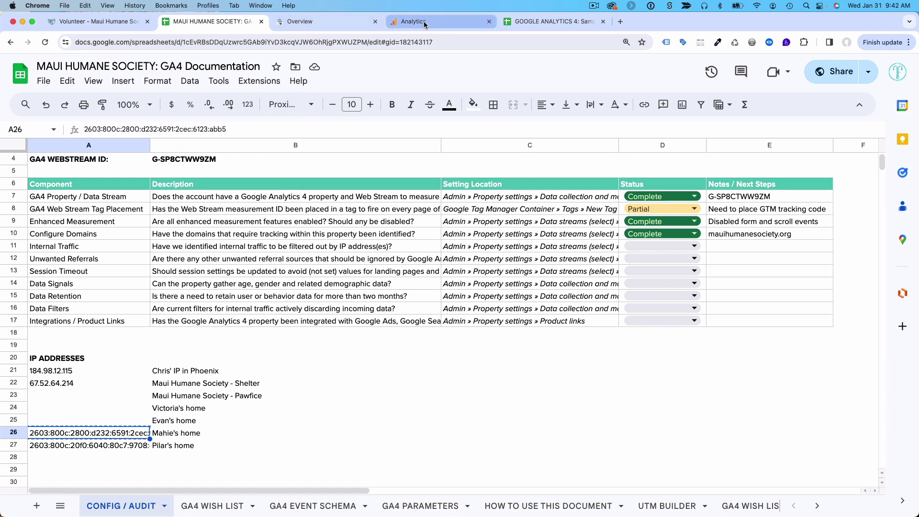
click(445, 24)
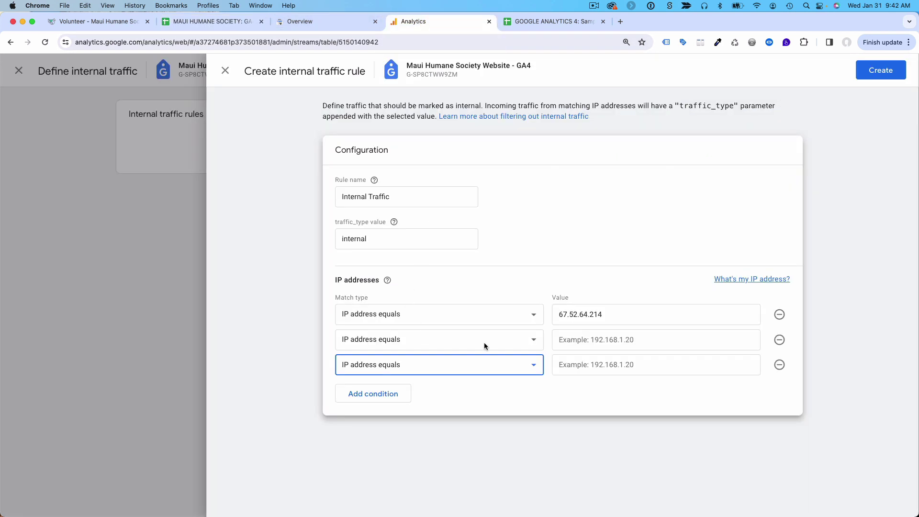
click(568, 336)
key(cmd+v)
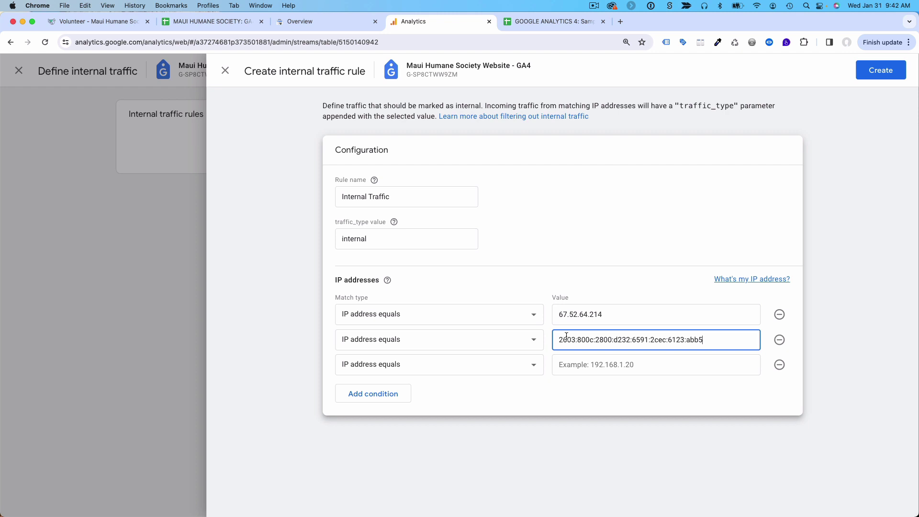
Copy the home IP address in cell A27 of the documentation sheet and paste it as the third condition's value
click(228, 22)
click(101, 445)
key(cmd+c)
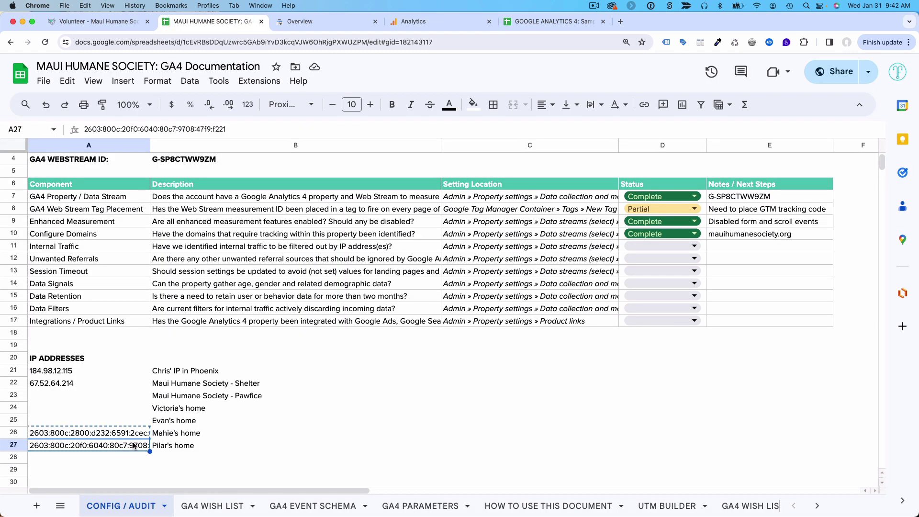
click(432, 22)
click(589, 363)
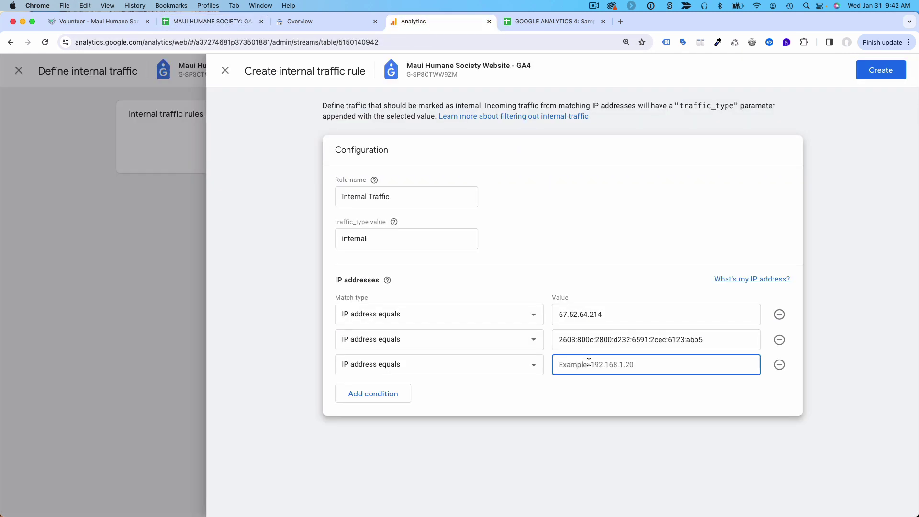
key(cmd+v)
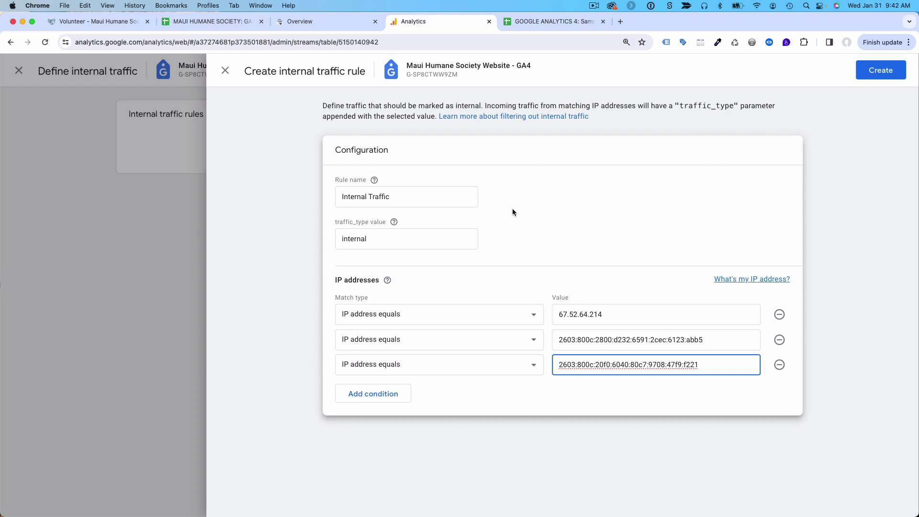
click(578, 206)
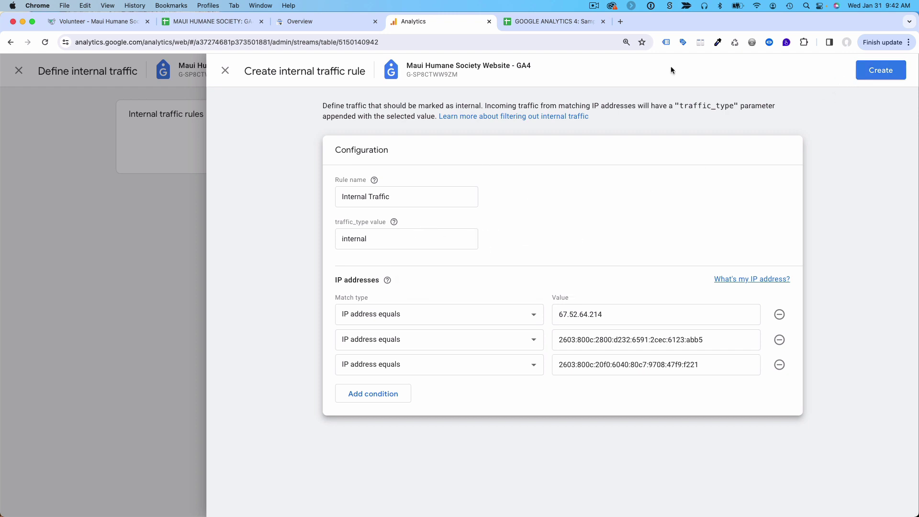
In the documentation sheet, set the Internal Traffic status to Complete and enter the note "See list below"
click(201, 21)
drag(166, 396, 181, 433)
scroll(220, 394, up, 1)
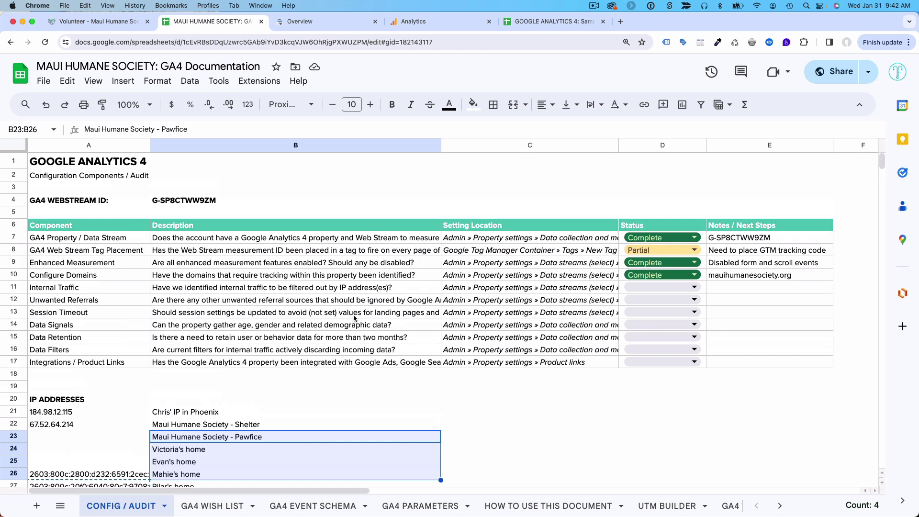
click(649, 287)
click(643, 341)
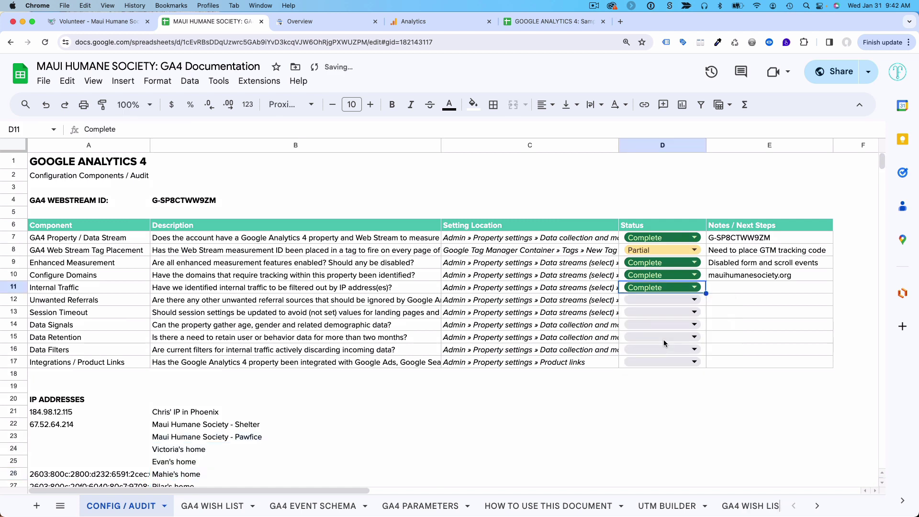
click(732, 289)
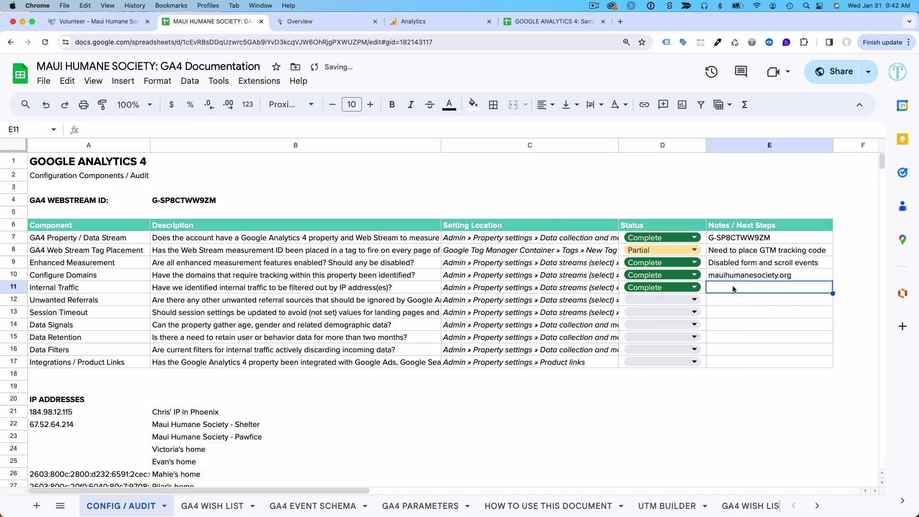
text(See list)
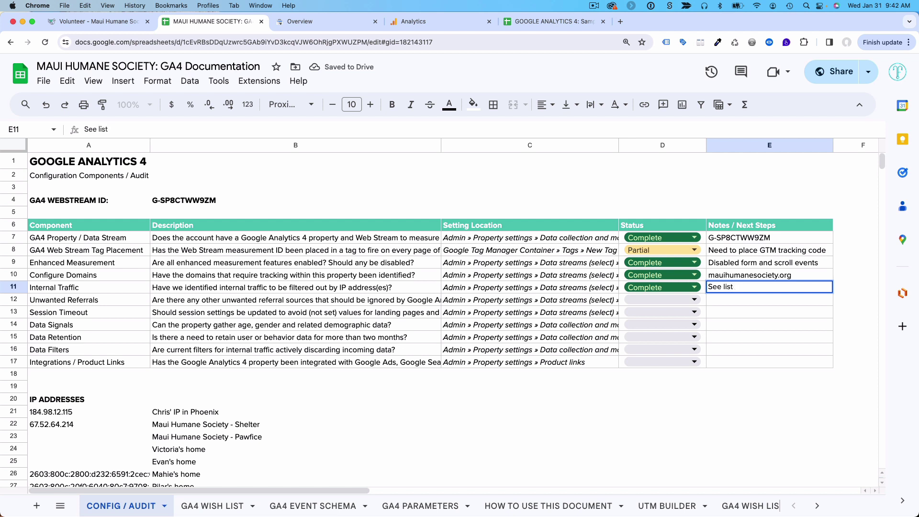
text(e  below)
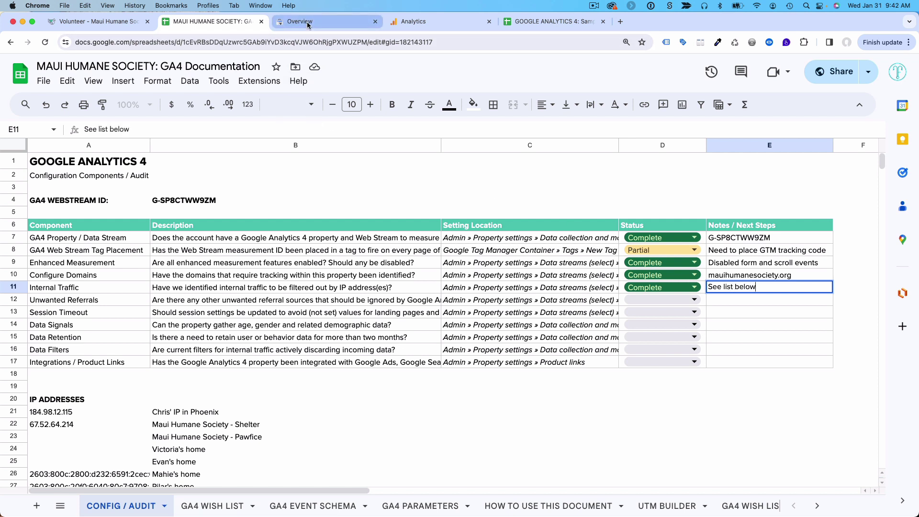
Create the Internal Traffic rule in Google Analytics and return to the Google tag settings
click(402, 23)
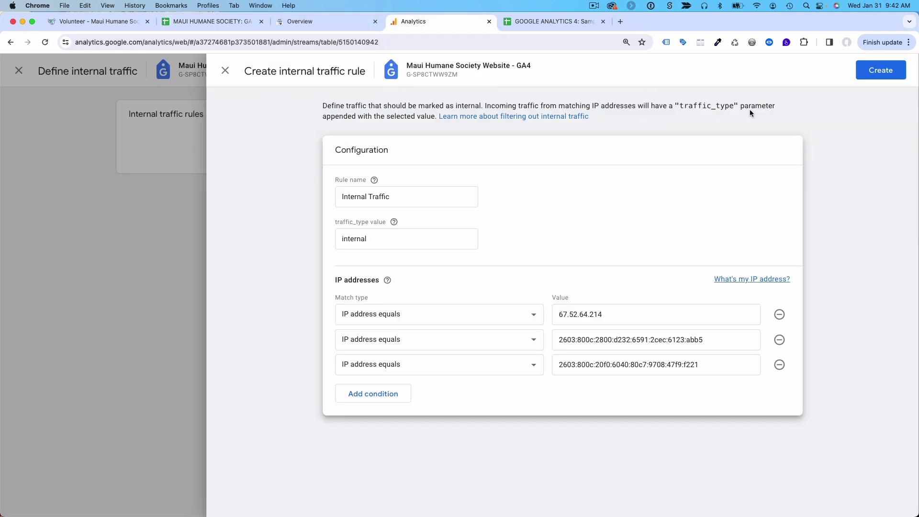
click(879, 72)
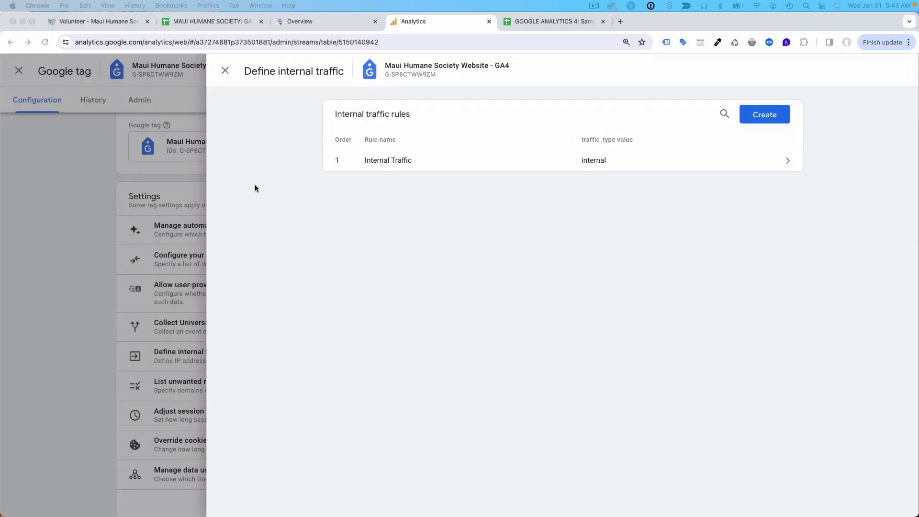
click(250, 22)
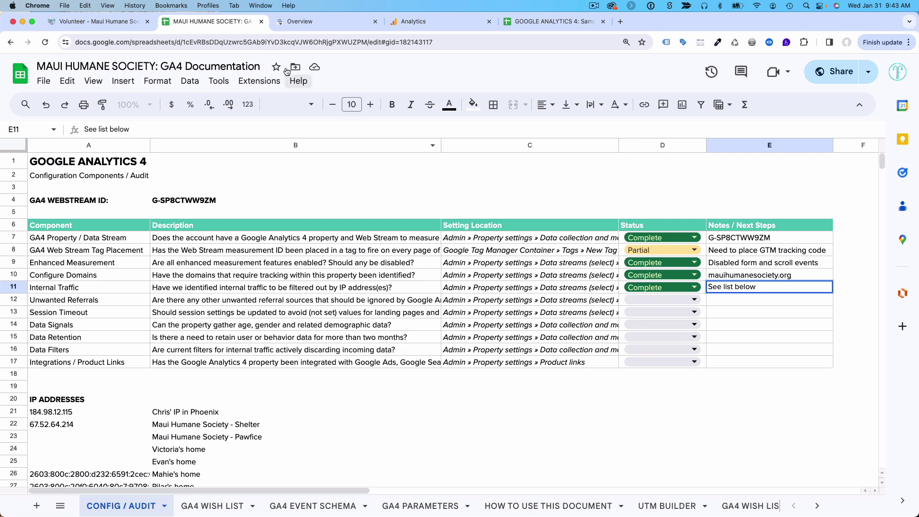
click(405, 26)
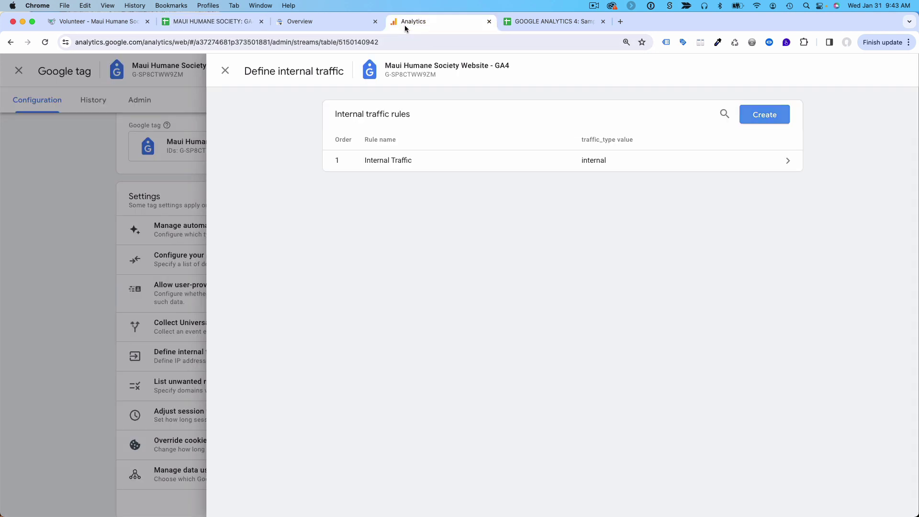
click(224, 71)
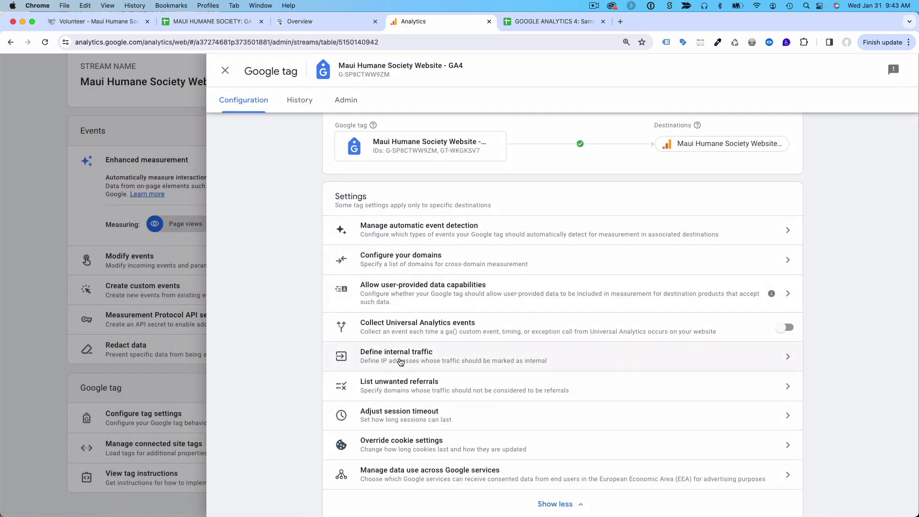
Copy the mauihumanesociety.org note from the Configure Domains row of the documentation sheet into the Unwanted Referrals row
click(214, 23)
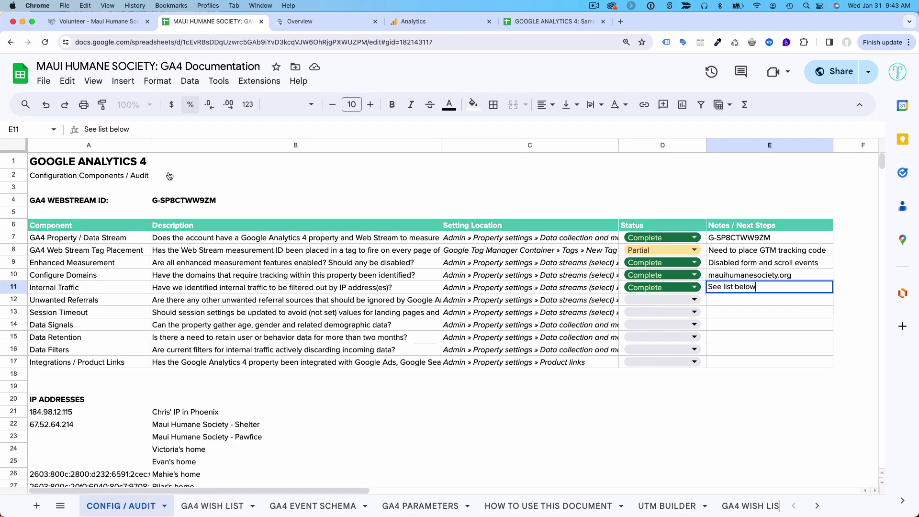
click(98, 302)
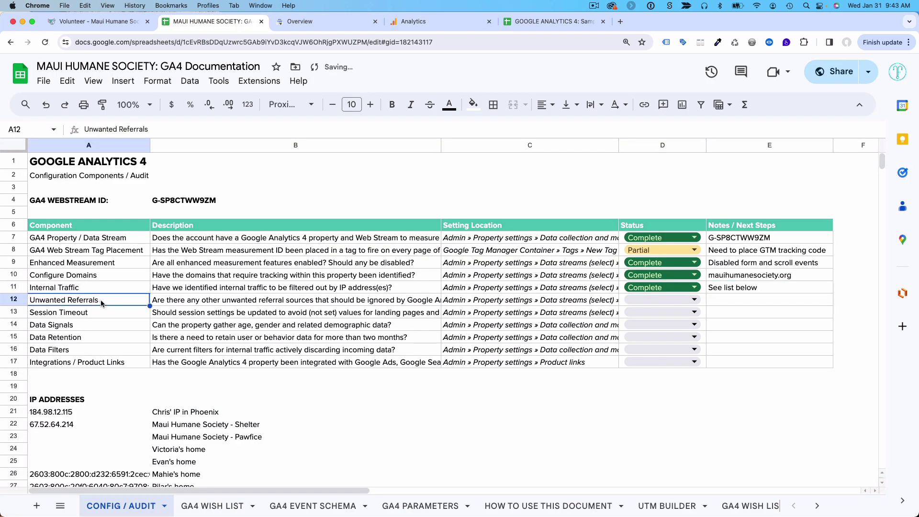
click(723, 281)
key(super+c)
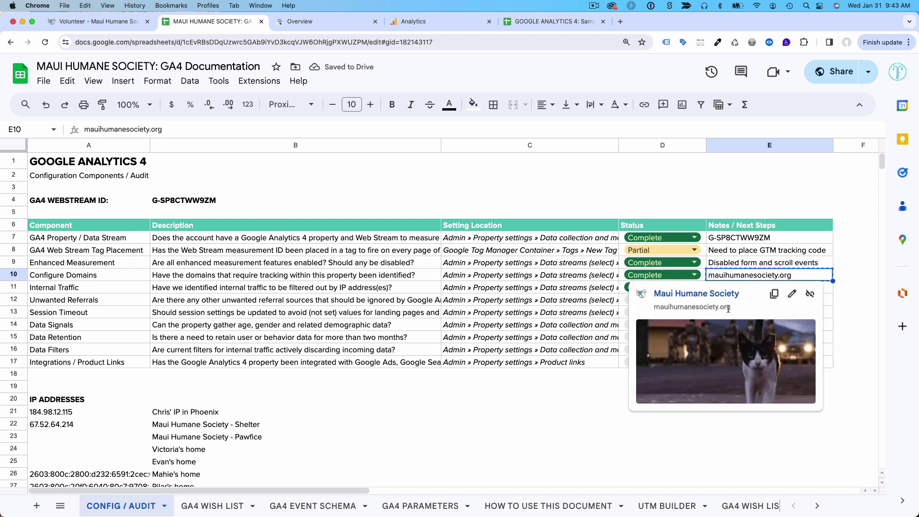
click(830, 301)
key(super+v)
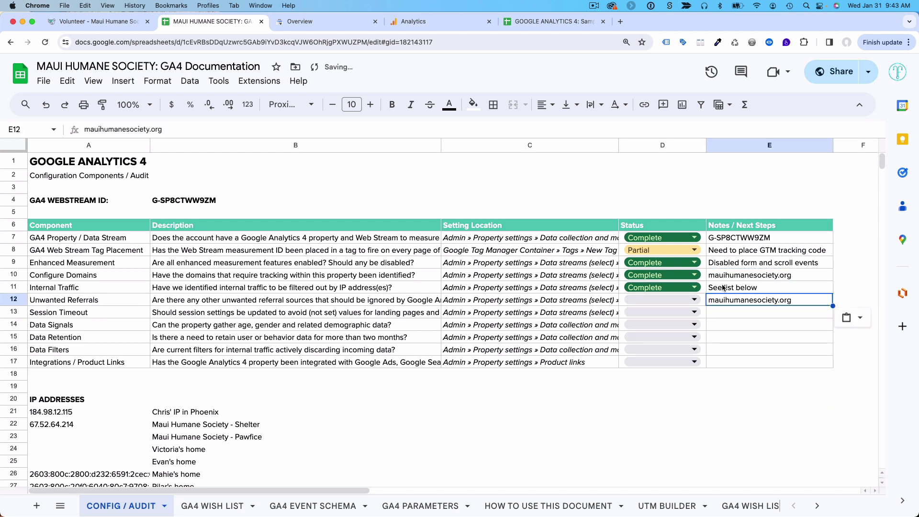
mouse_move(732, 280)
Check the Unwanted Referrals setting location, open List unwanted referrals in Google Analytics and enter mauihumanesociety.org as the domain
click(610, 301)
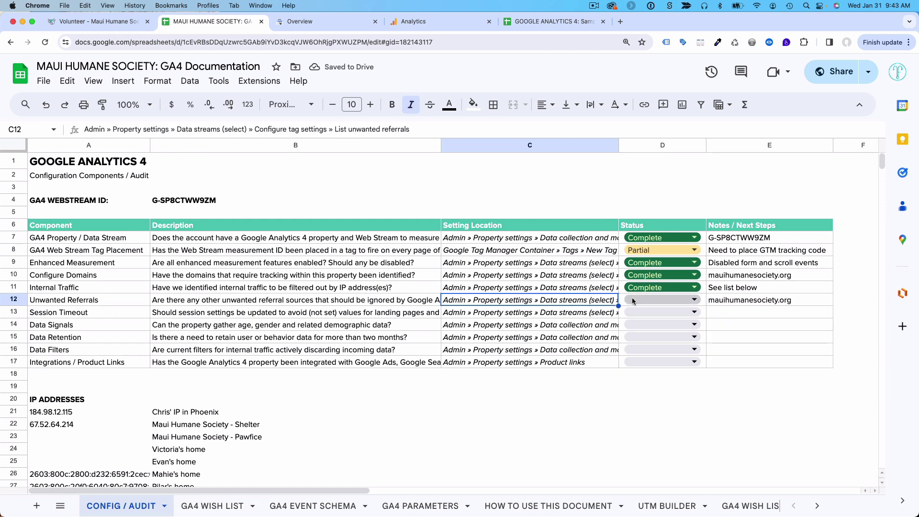
key(Tab)
key(Return)
click(612, 301)
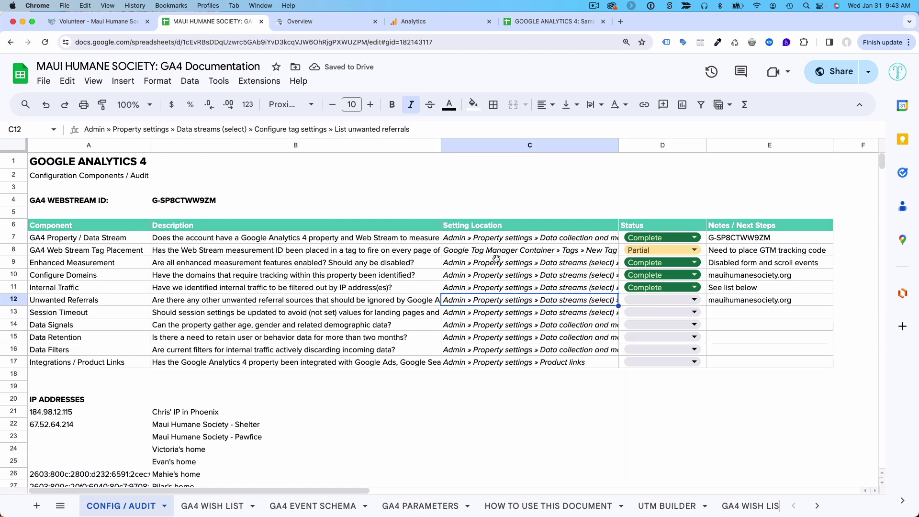
click(397, 25)
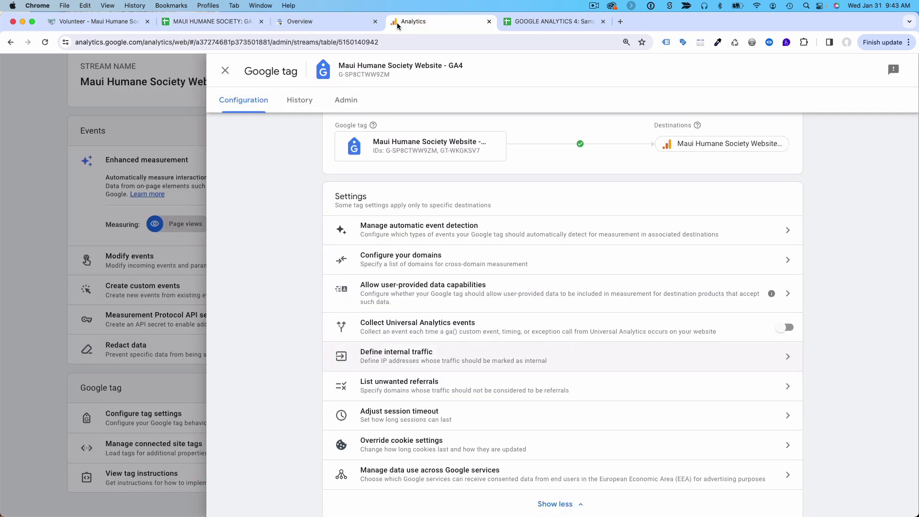
click(401, 386)
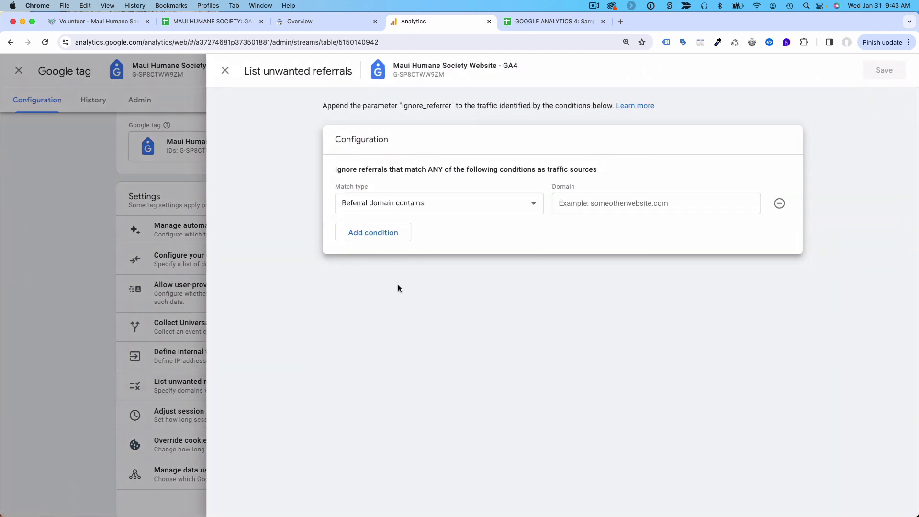
click(602, 200)
key(super+v)
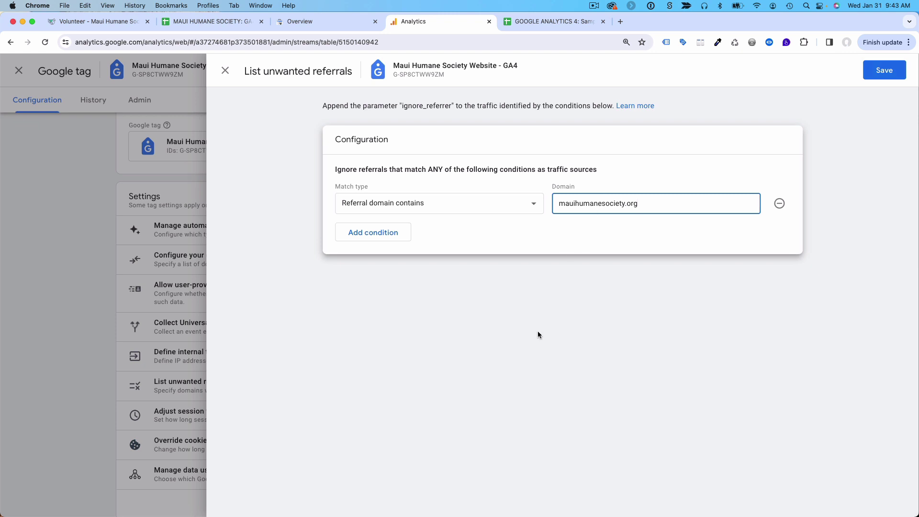
Review the first unwanted referral domain and compare it with the address of the Maui Humane Society website
drag(631, 202, 559, 202)
click(548, 237)
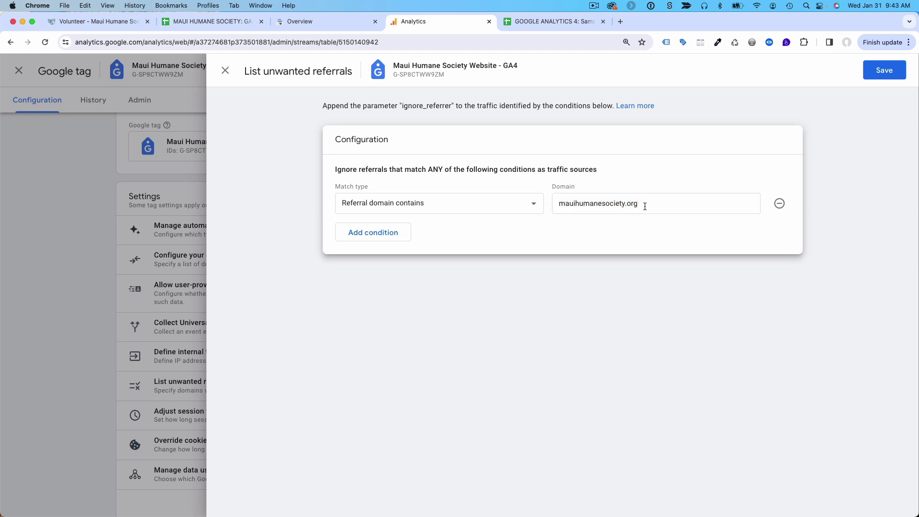
drag(644, 203, 525, 214)
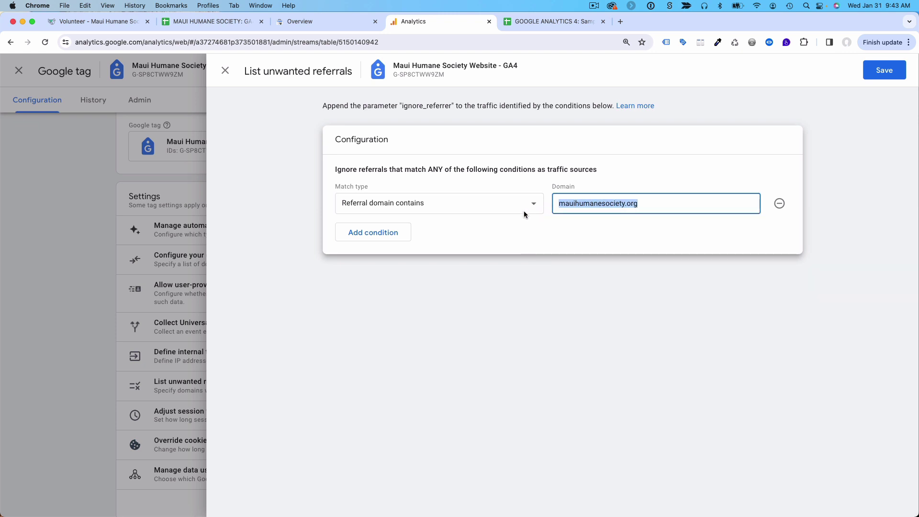
click(120, 22)
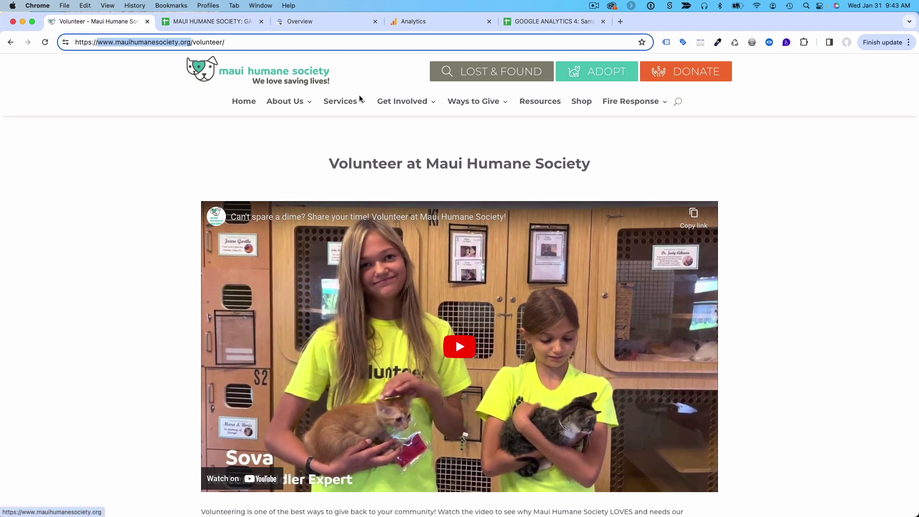
click(421, 23)
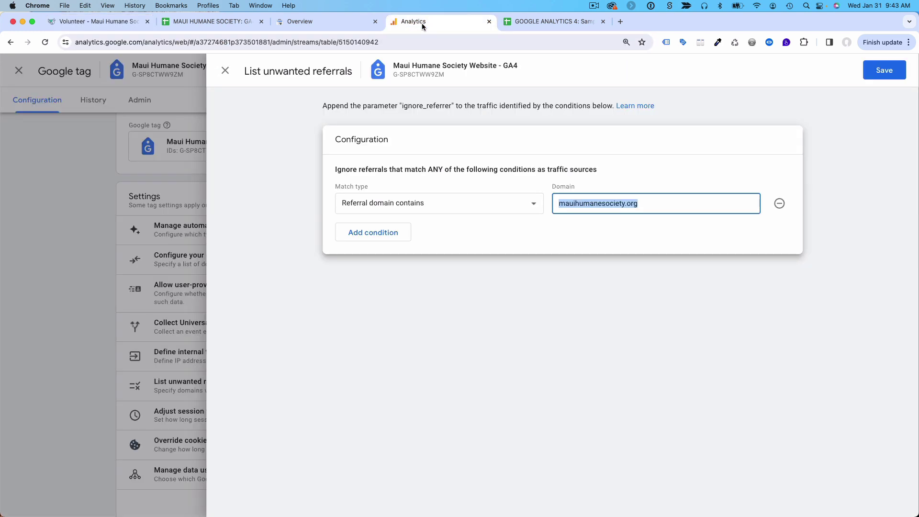
triple_click(629, 207)
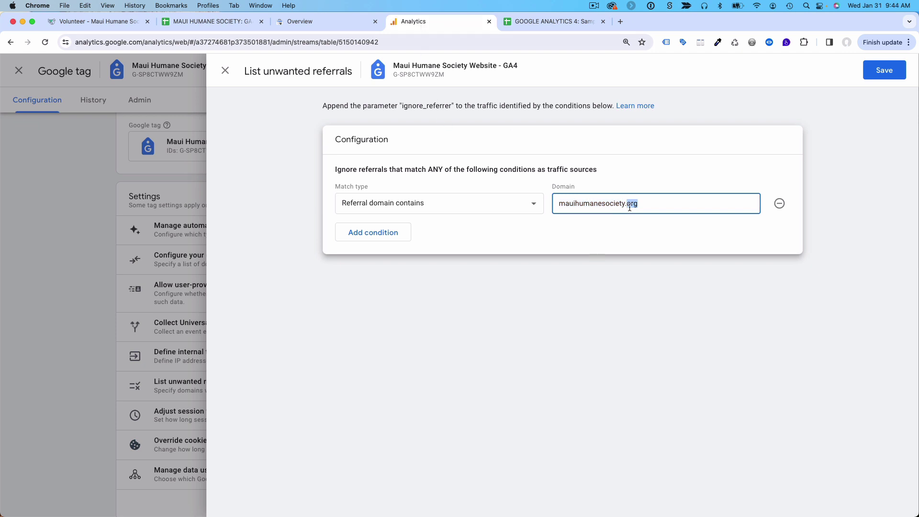
click(595, 239)
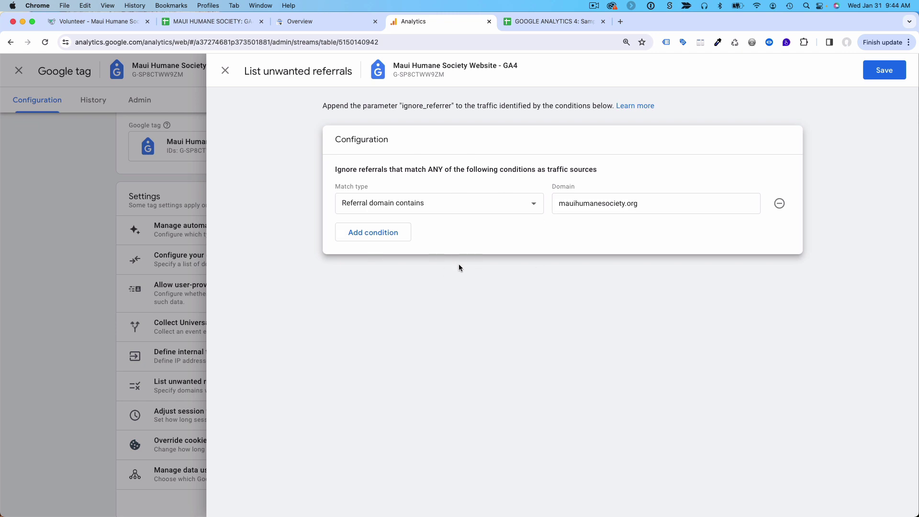
double_click(590, 206)
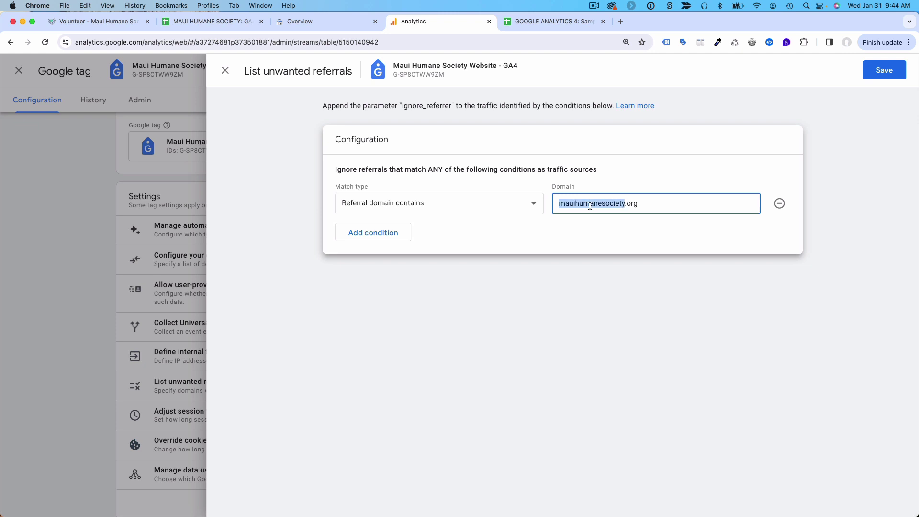
Add a second unwanted referral condition with the domain blog.mauihumanesociety.org
click(401, 232)
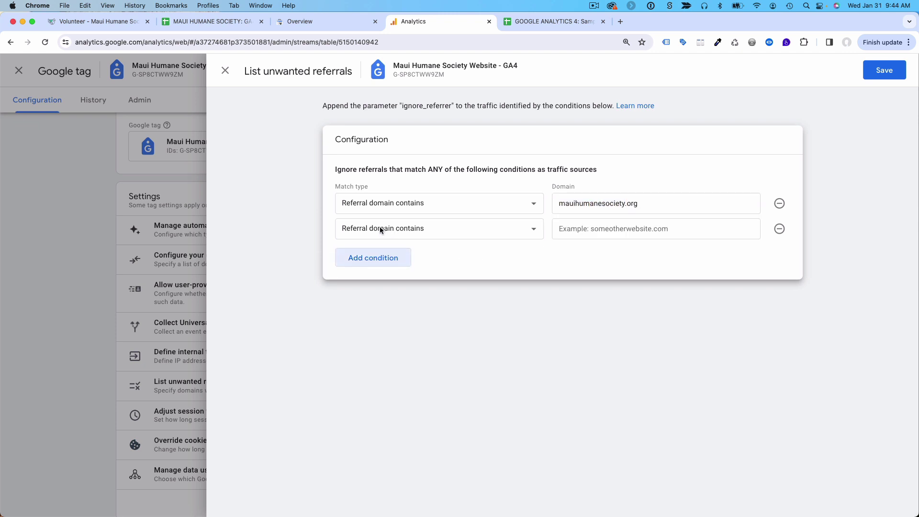
click(611, 228)
text(blog.)
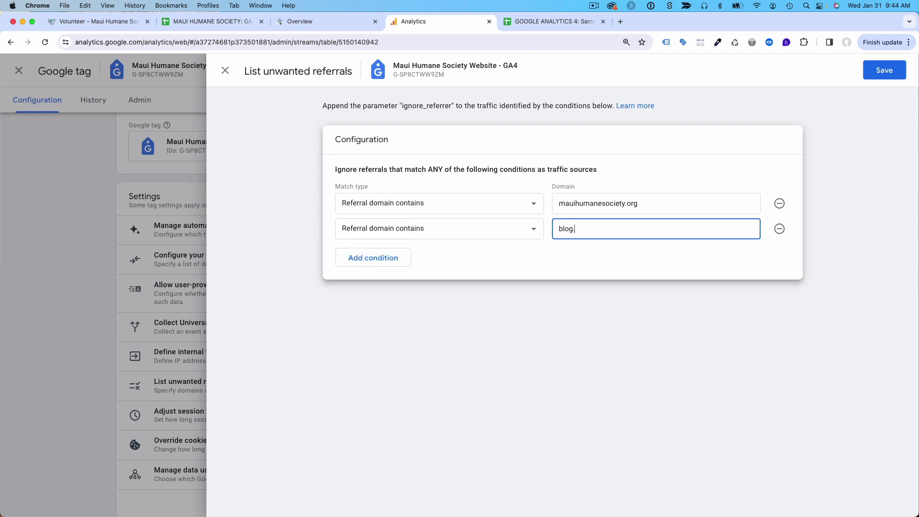
text(mauihumanesociety.org)
drag(641, 201, 537, 203)
Add a third unwanted referral condition with the domain shop.mauihumanesociety.org and review the domains listed above it
click(384, 260)
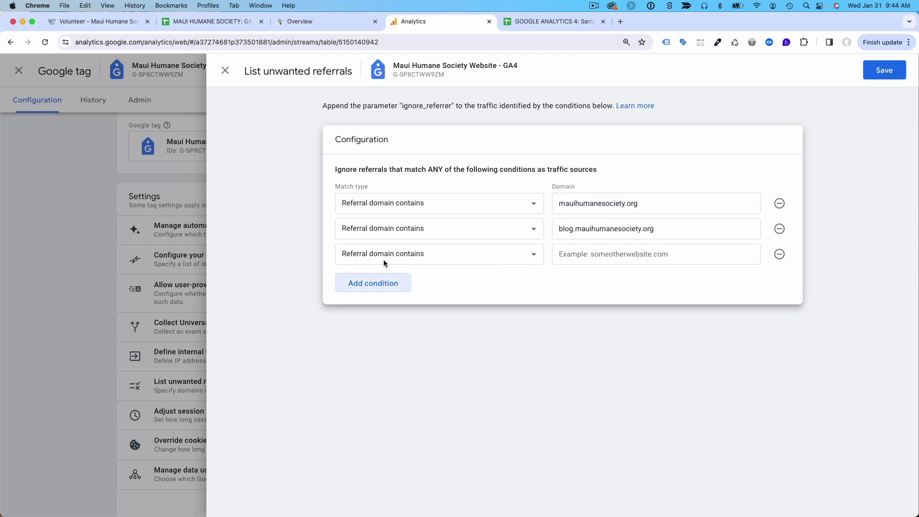
click(567, 254)
text(shi)
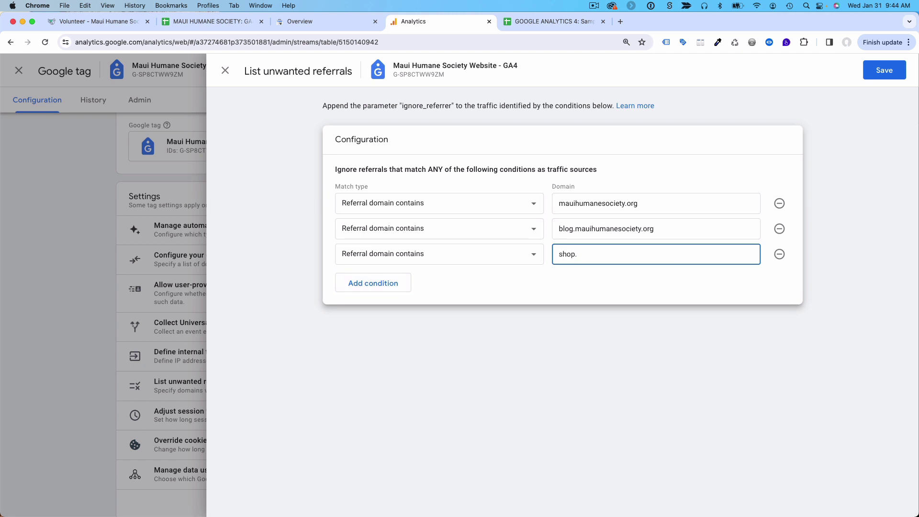
key(super+v)
drag(639, 203, 549, 204)
drag(666, 231, 546, 233)
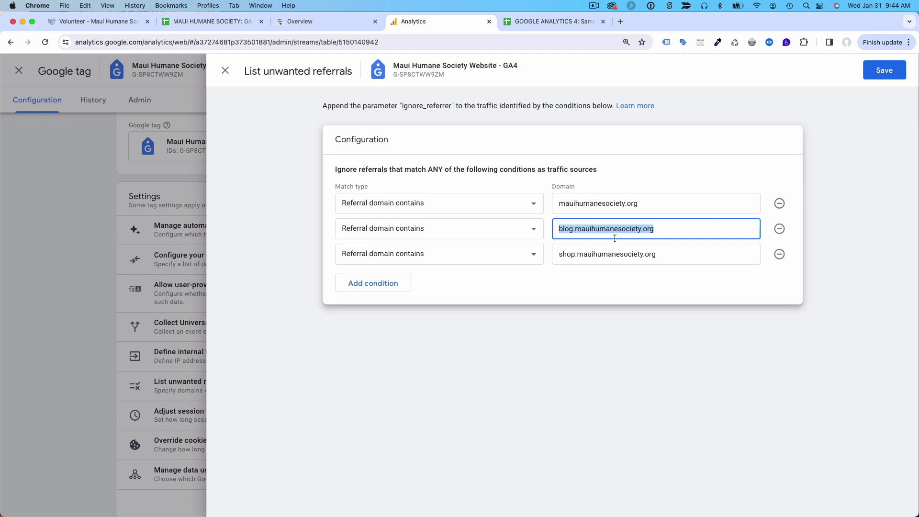
Remove the blog and shop subdomain conditions from the unwanted referrals, keeping only mauihumanesociety.org, and save the configuration
click(617, 252)
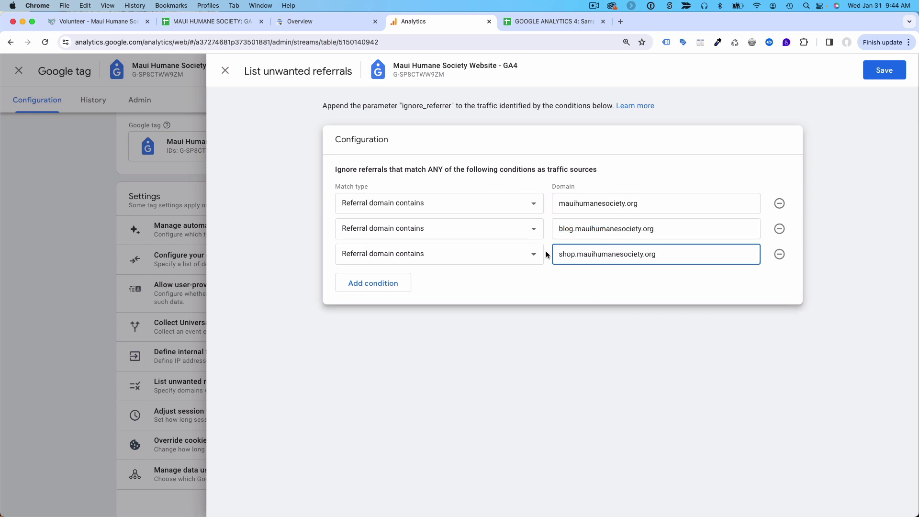
triple_click(579, 205)
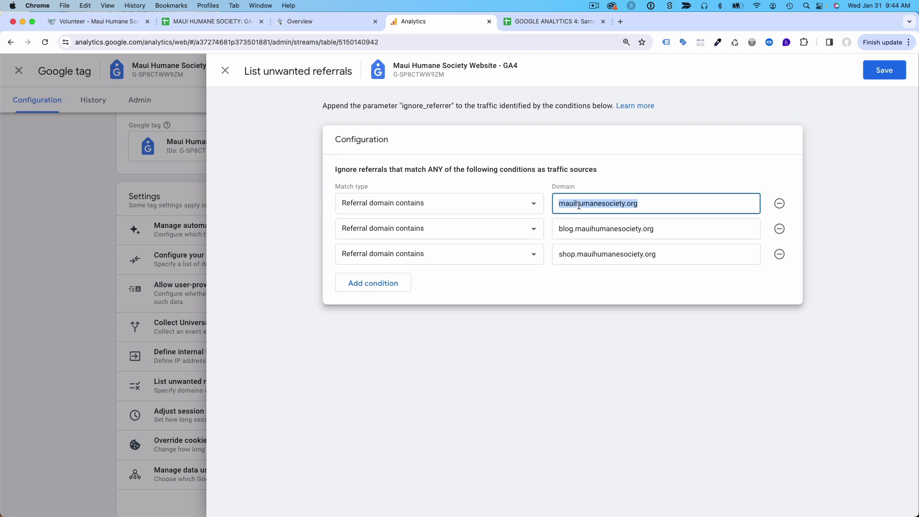
double_click(581, 230)
triple_click(587, 255)
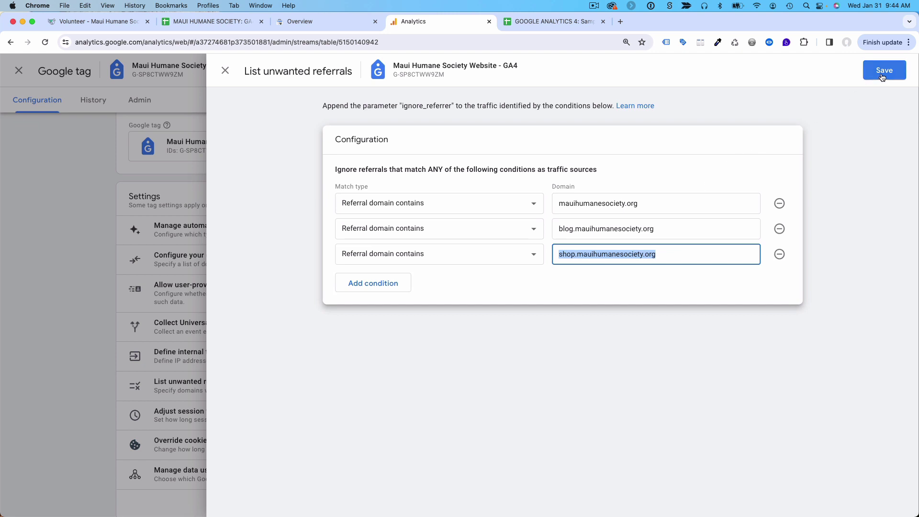
click(779, 229)
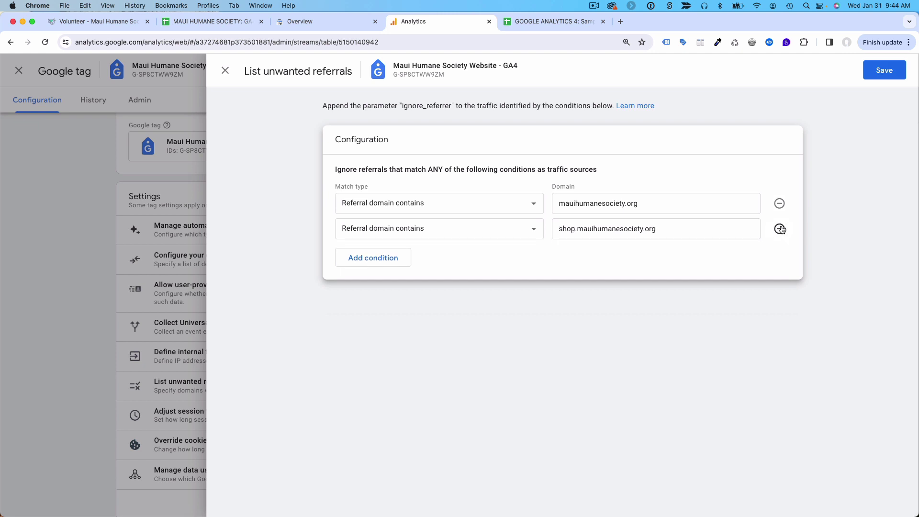
click(779, 228)
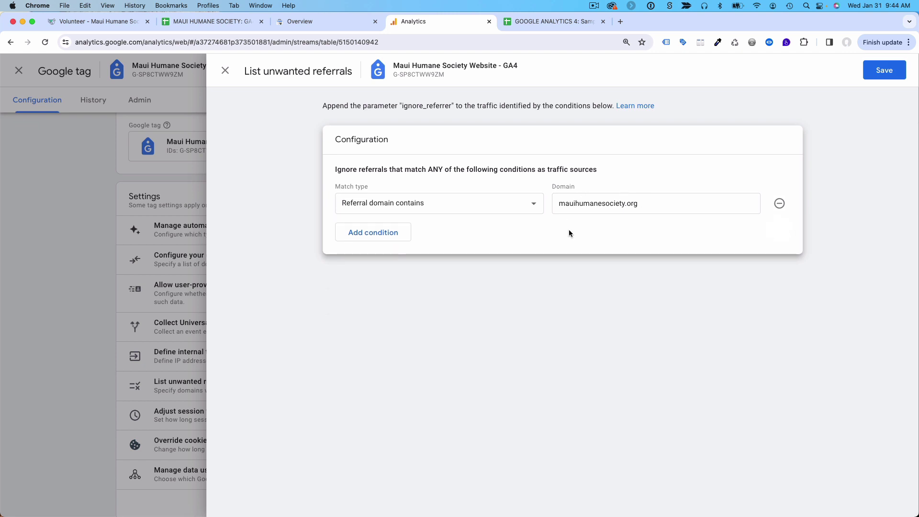
click(871, 75)
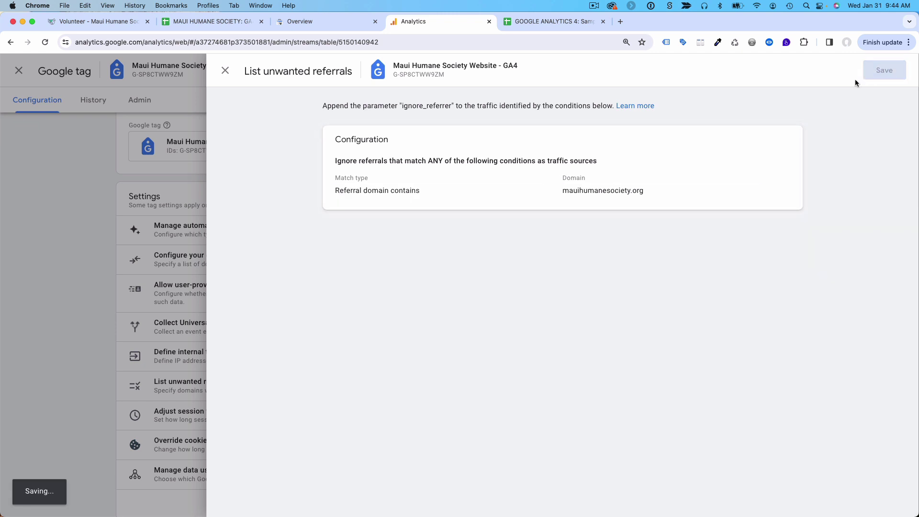
Set the Unwanted Referrals status to Complete in the audit spreadsheet
click(201, 25)
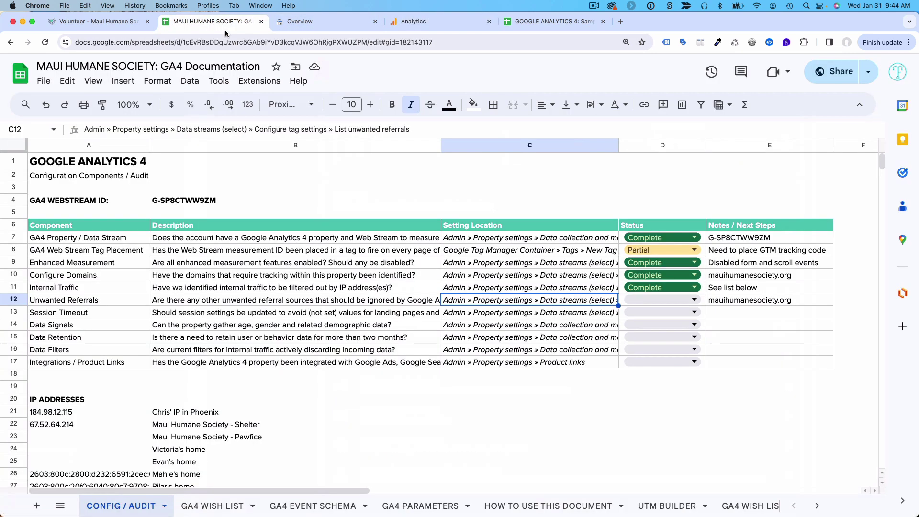
click(668, 300)
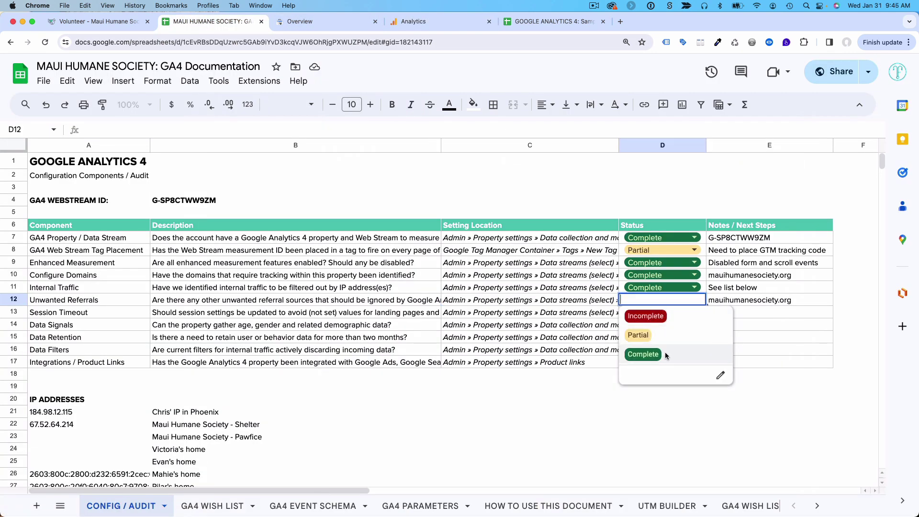
click(643, 354)
Review the Session Timeout description and setting location in the audit sheet, and open Adjust session timeout in Google Analytics
click(454, 316)
click(362, 317)
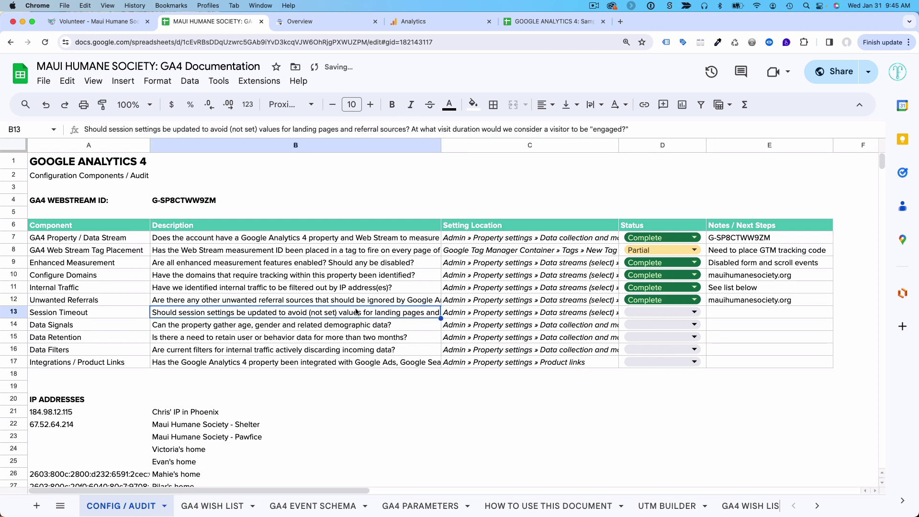
click(403, 25)
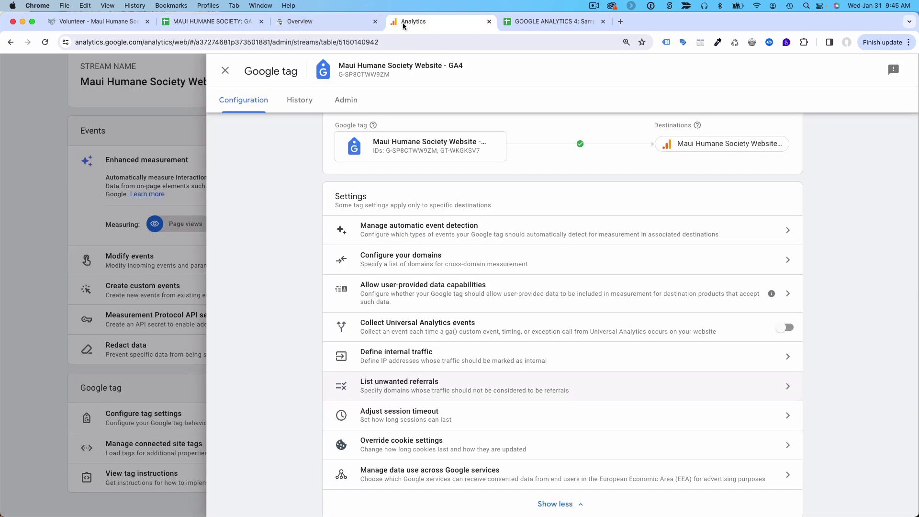
click(386, 420)
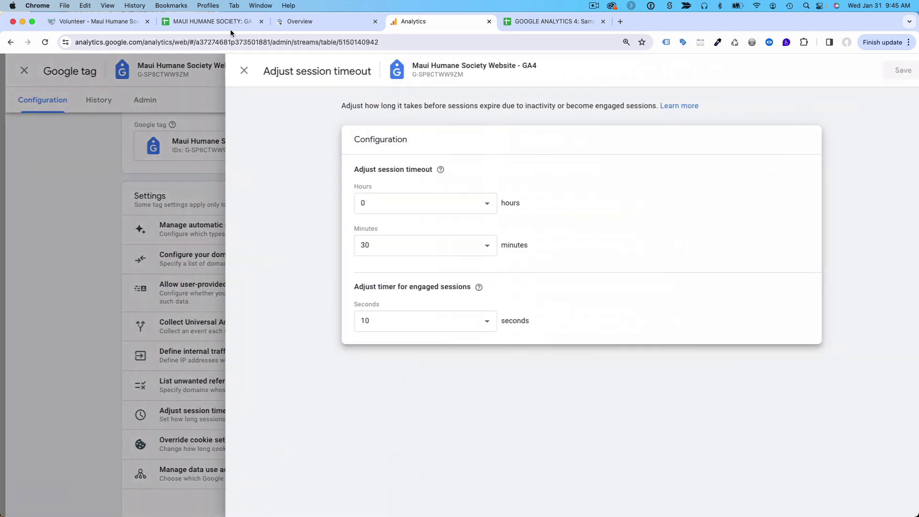
click(229, 25)
click(100, 312)
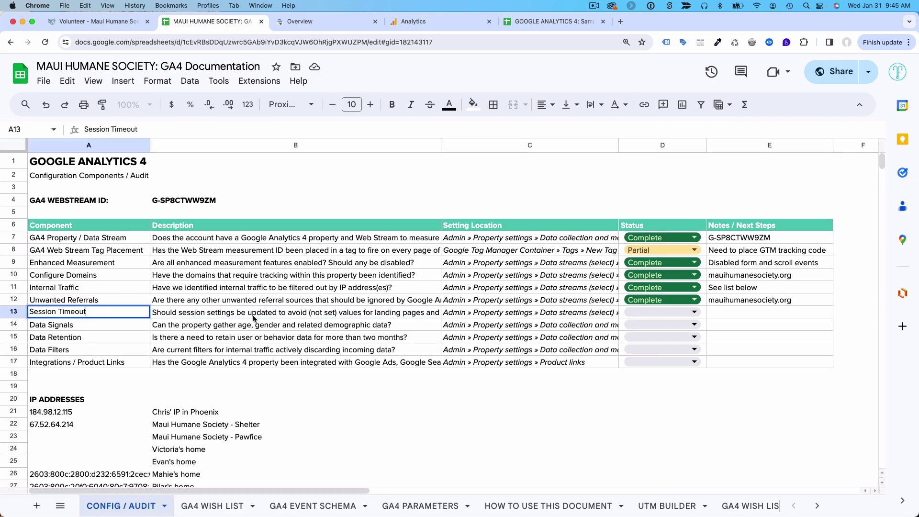
click(498, 314)
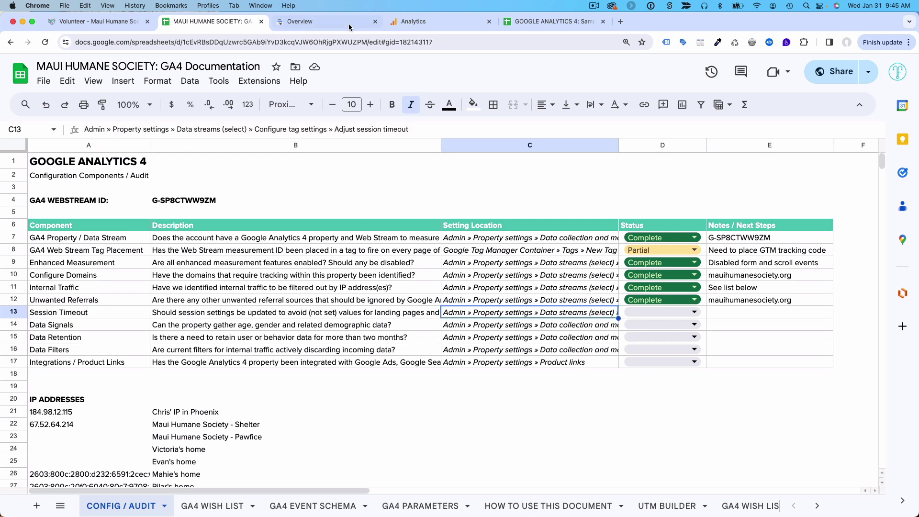
click(403, 22)
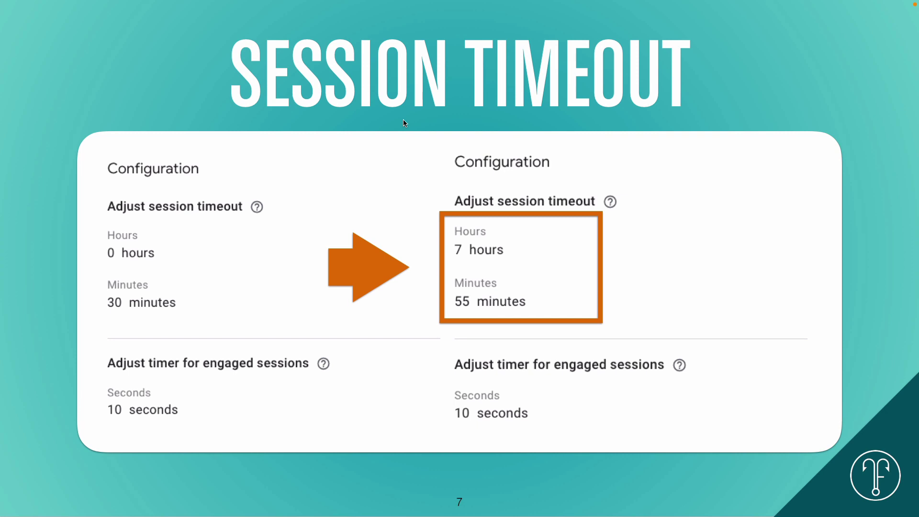
key(Right)
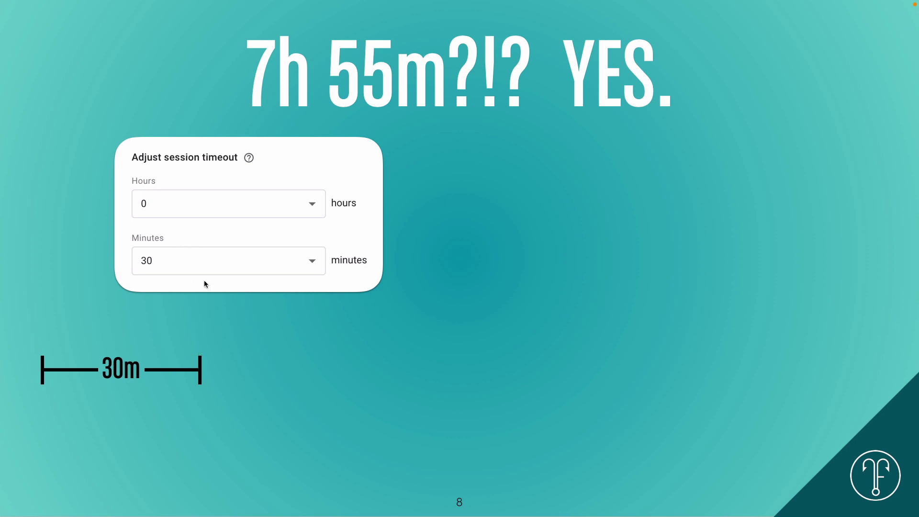
key(Right)
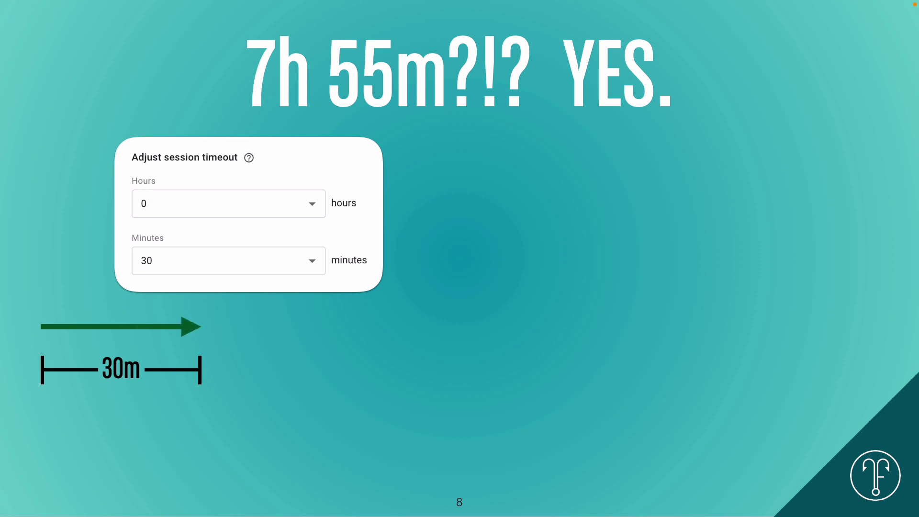
key(Right)
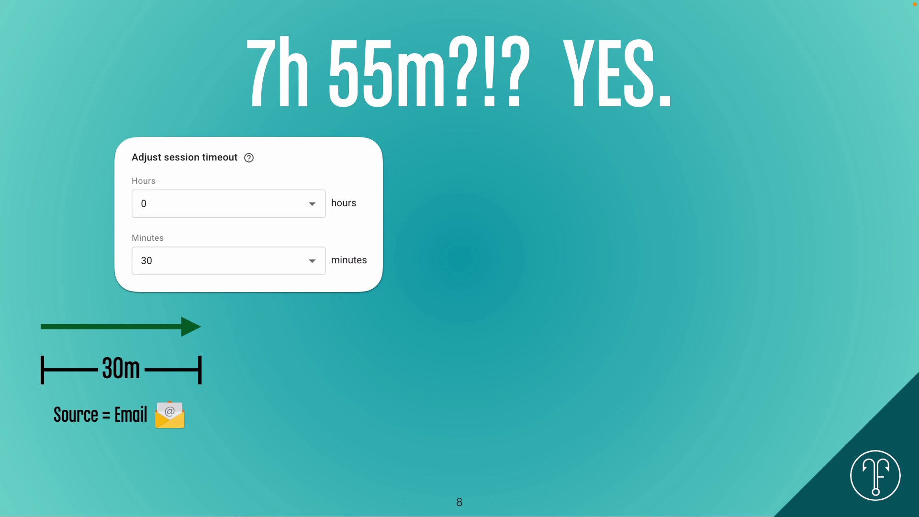
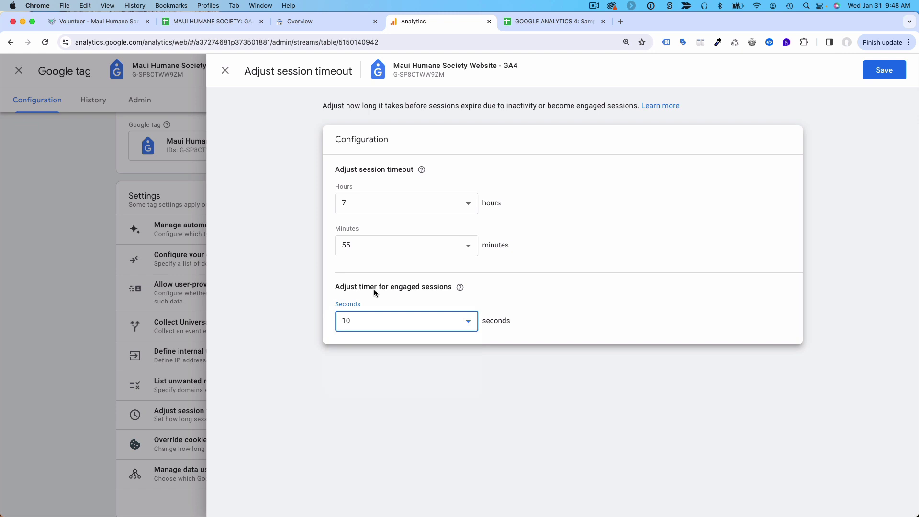
Try setting the timer for engaged sessions to 30 seconds
click(372, 325)
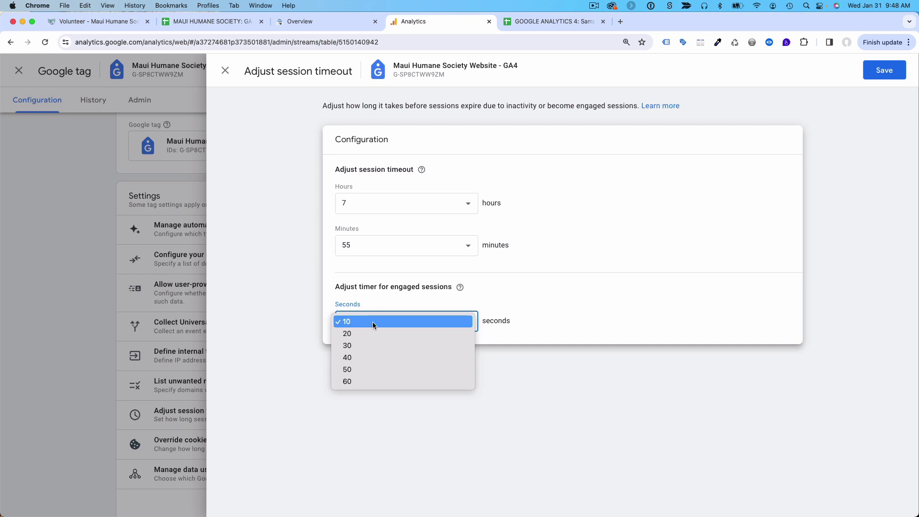
click(373, 345)
click(358, 324)
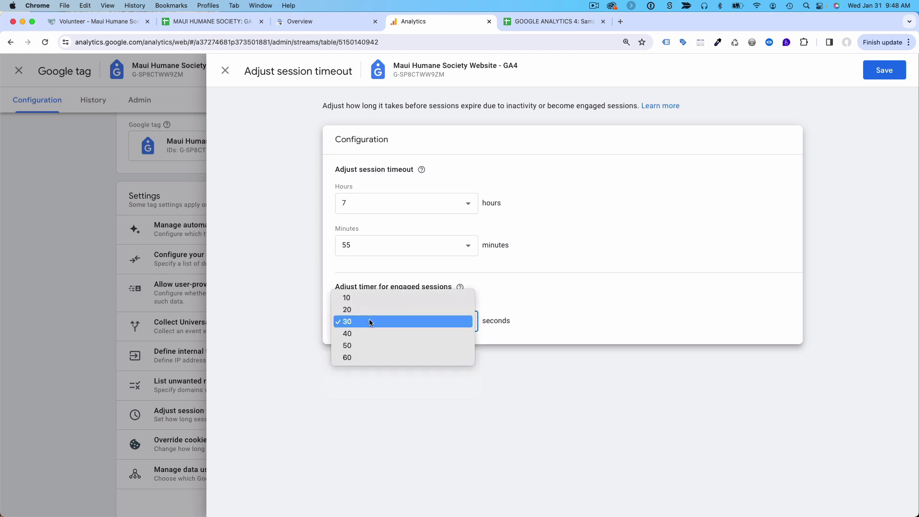
click(356, 322)
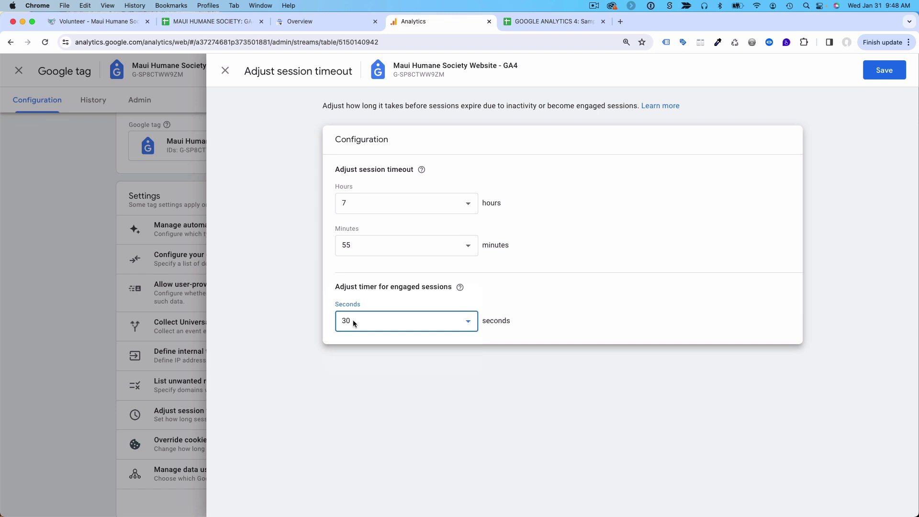
Set the timer for engaged sessions to 10 seconds and save the session timeout configuration
click(352, 320)
click(351, 298)
click(879, 72)
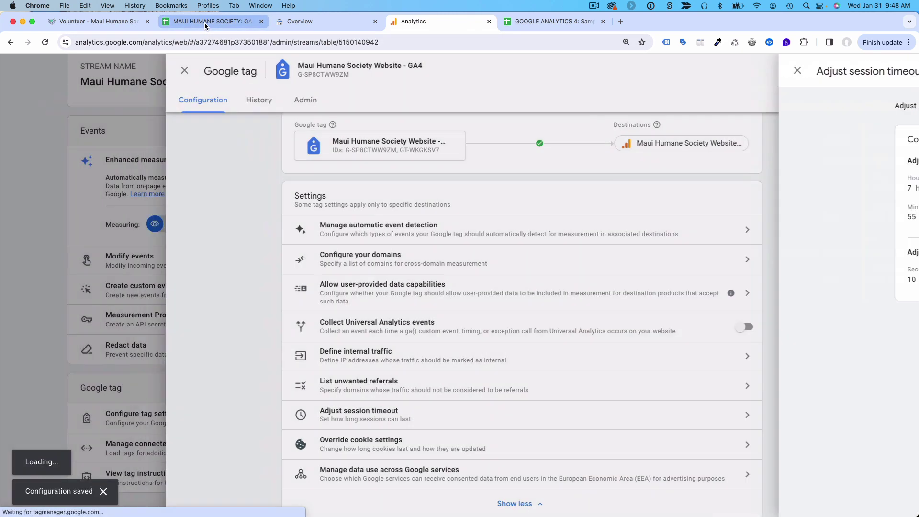
Set the Session Timeout status to Complete in the audit spreadsheet and add the note "Updated to 7h55m"
click(205, 22)
click(642, 312)
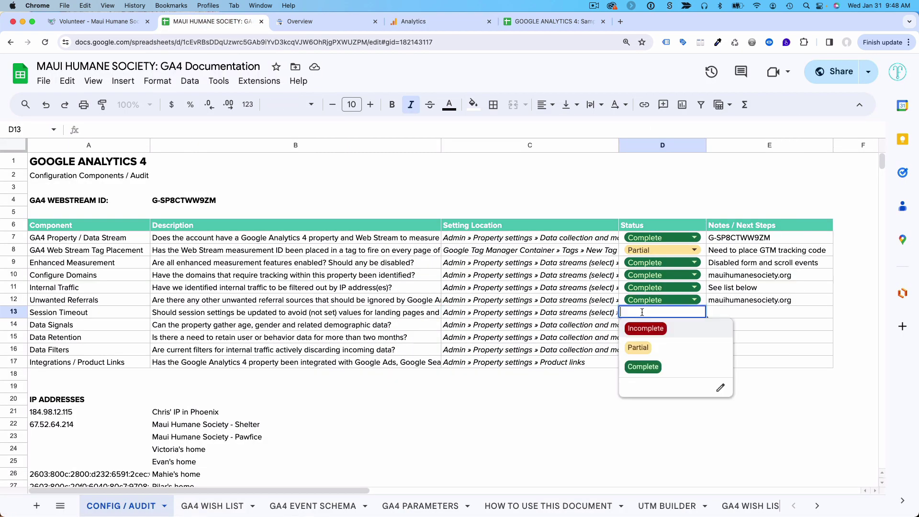
click(644, 366)
click(730, 314)
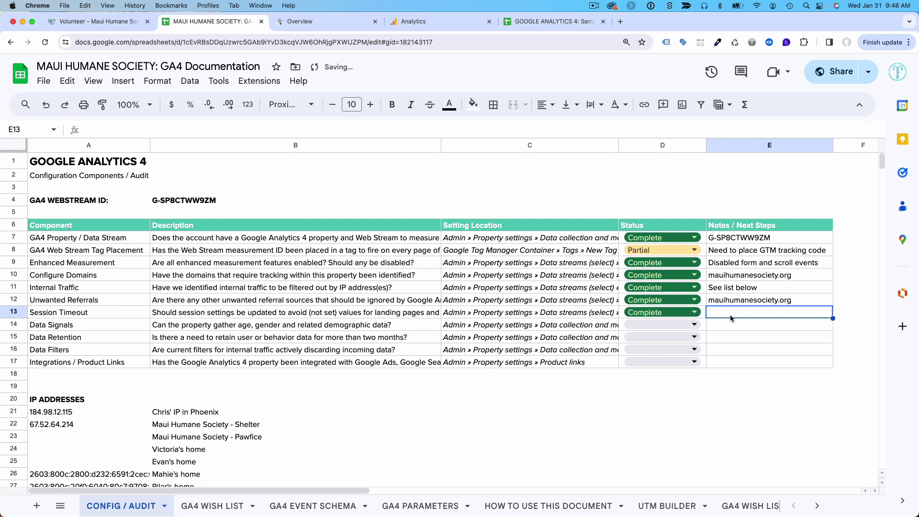
text(Updated to 7)
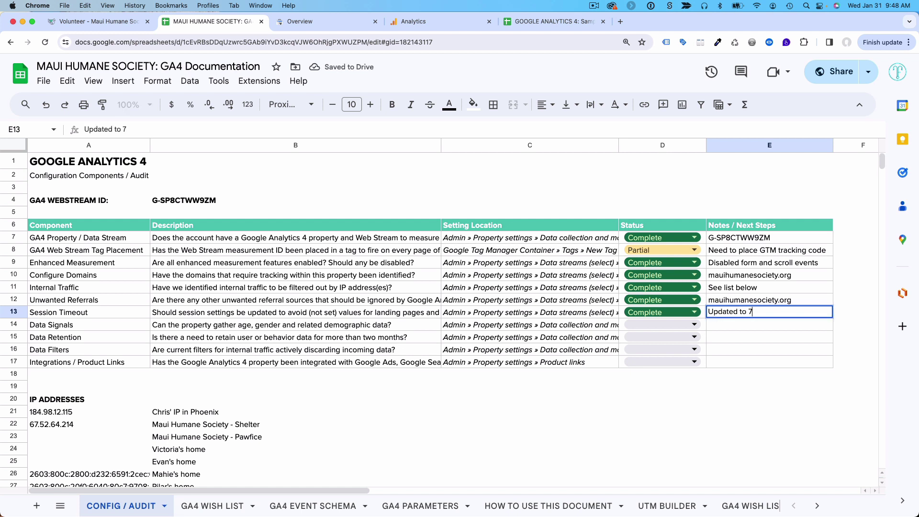
text(h55m)
Read the Data Signals description, widen the Setting Location column and examine the full path to the Data collection setting
click(399, 328)
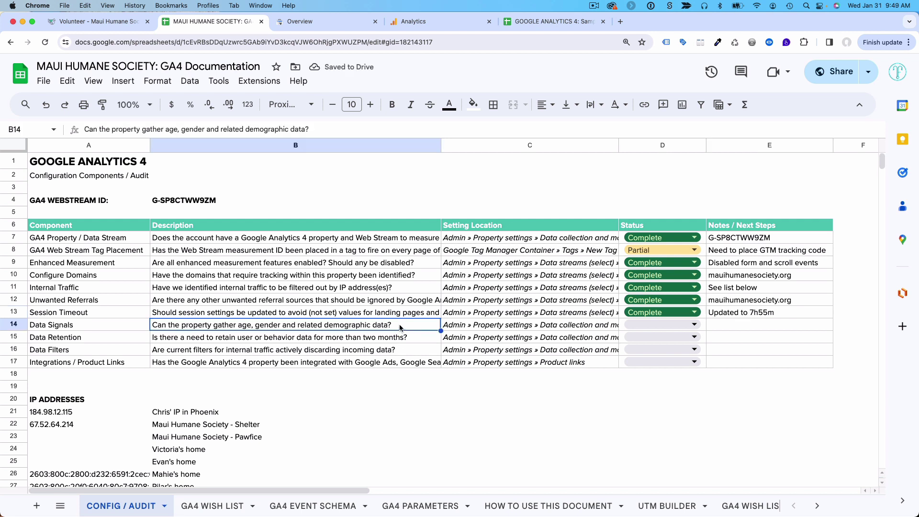
double_click(243, 329)
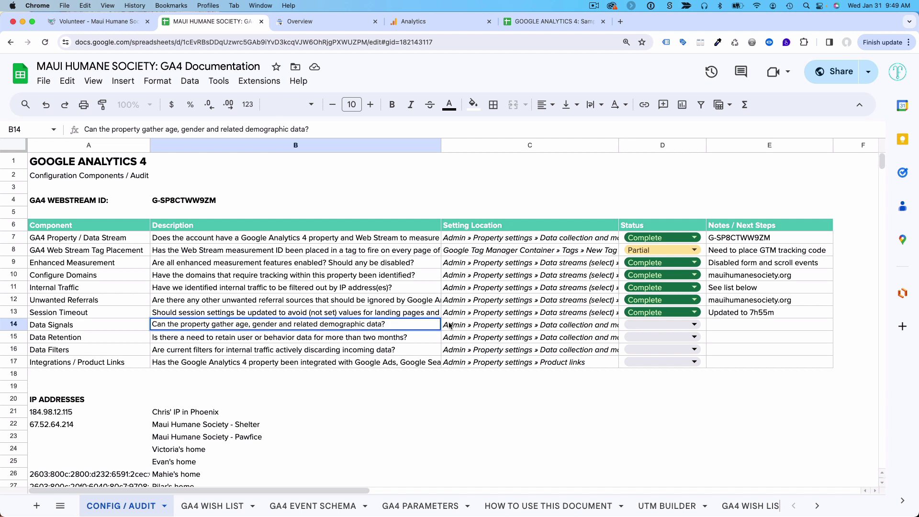
click(476, 327)
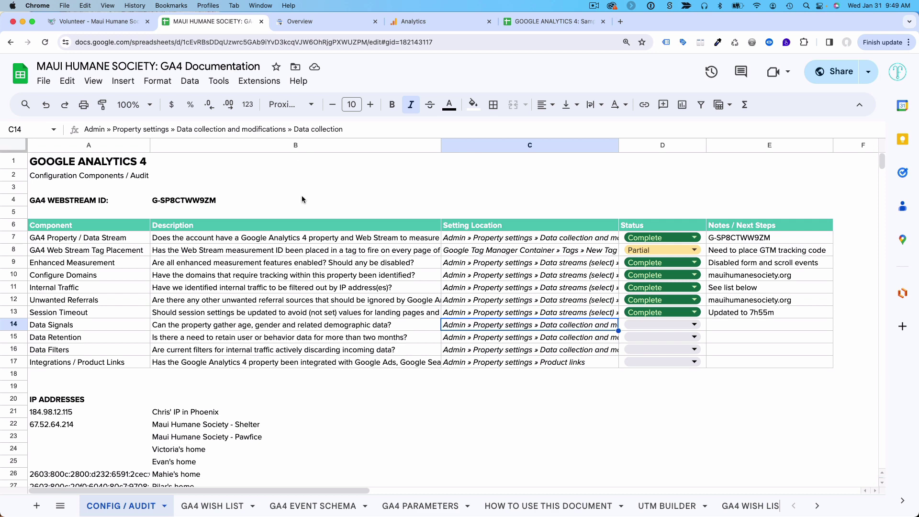
drag(622, 149, 695, 149)
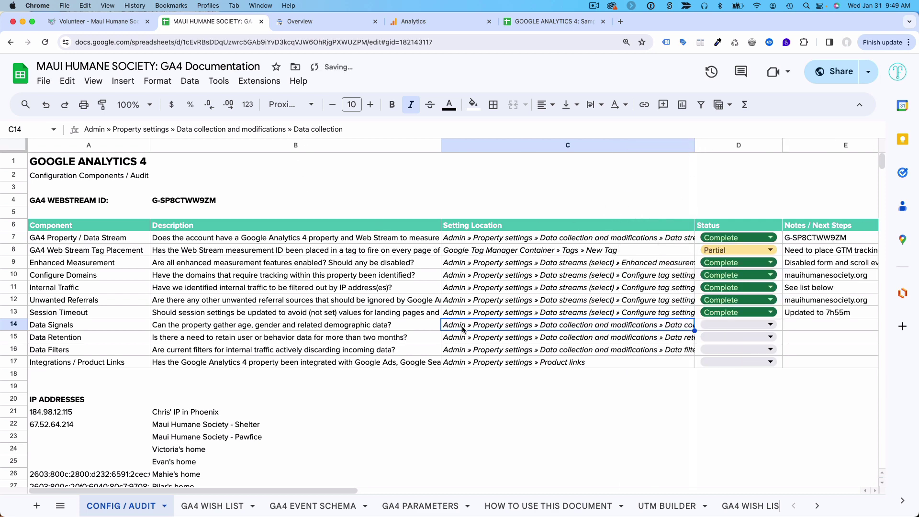
double_click(476, 325)
double_click(476, 325)
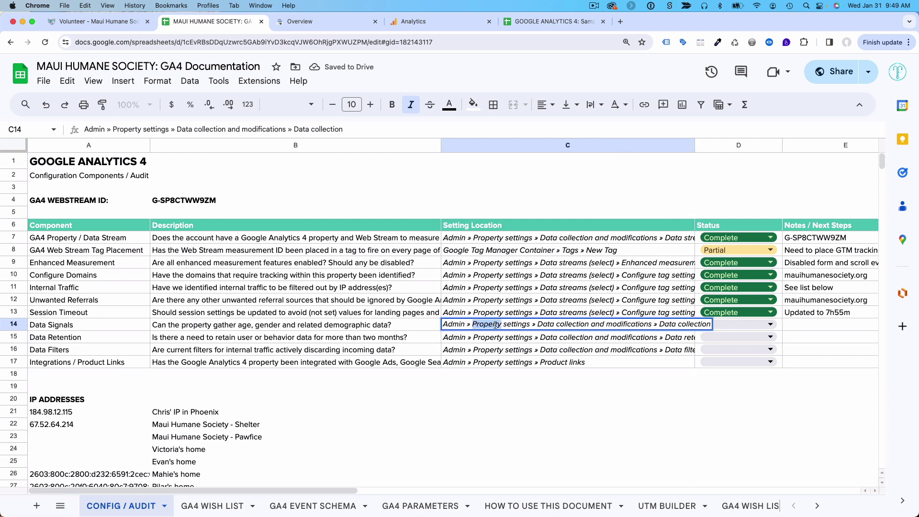
drag(537, 324, 658, 325)
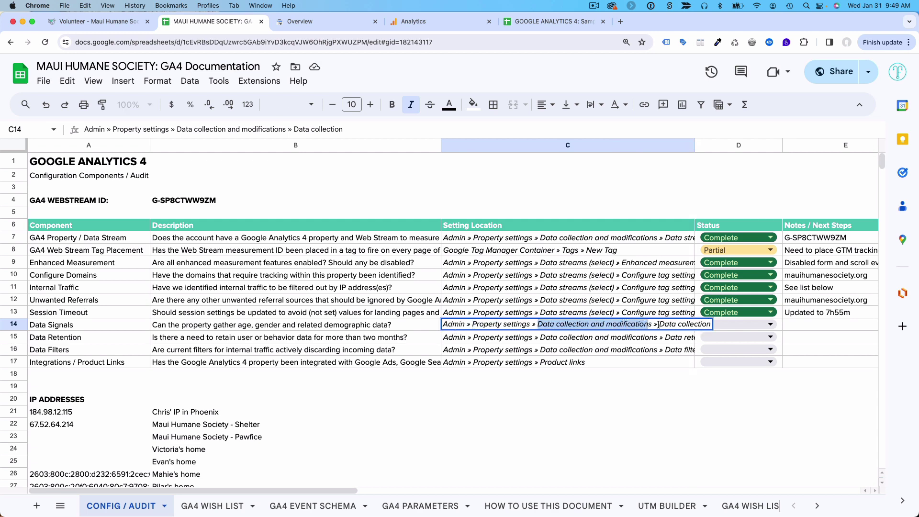
Switch to Google Analytics, close the Google tag and web stream details, and open the property's Data collection settings
click(424, 24)
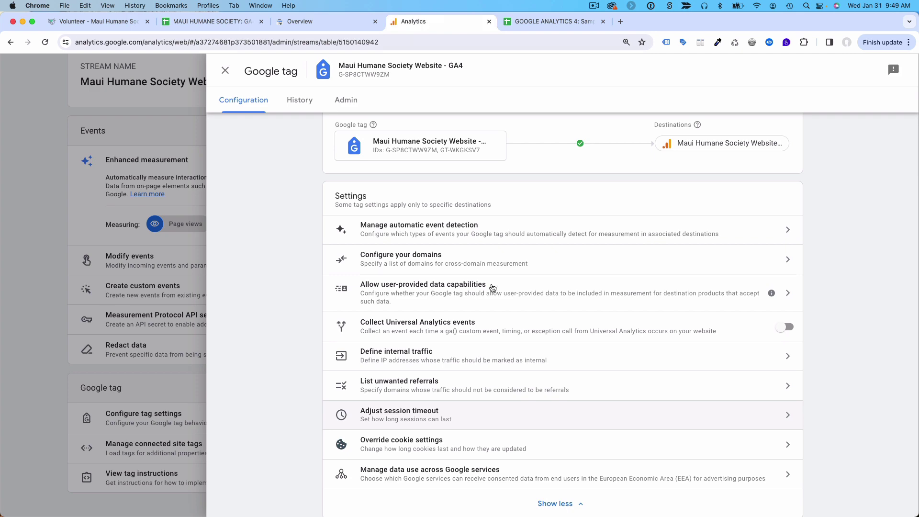
click(225, 70)
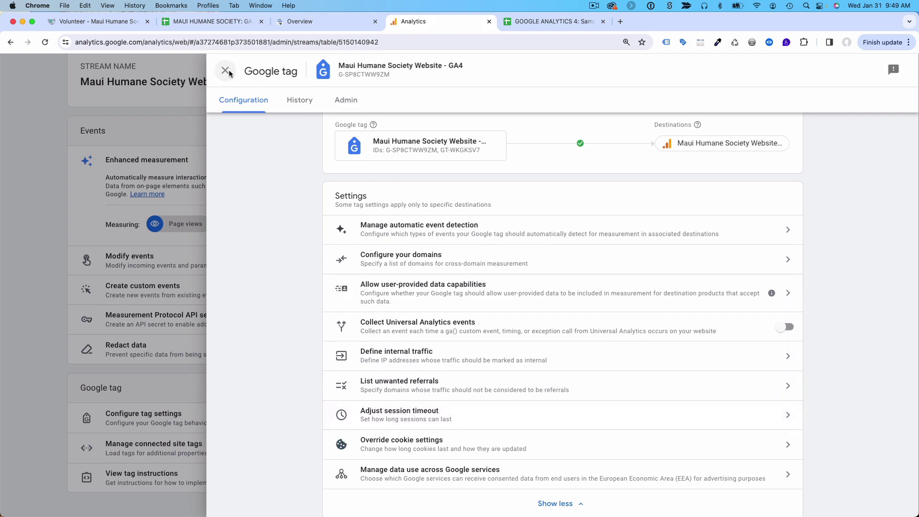
scroll(328, 426, up, 3)
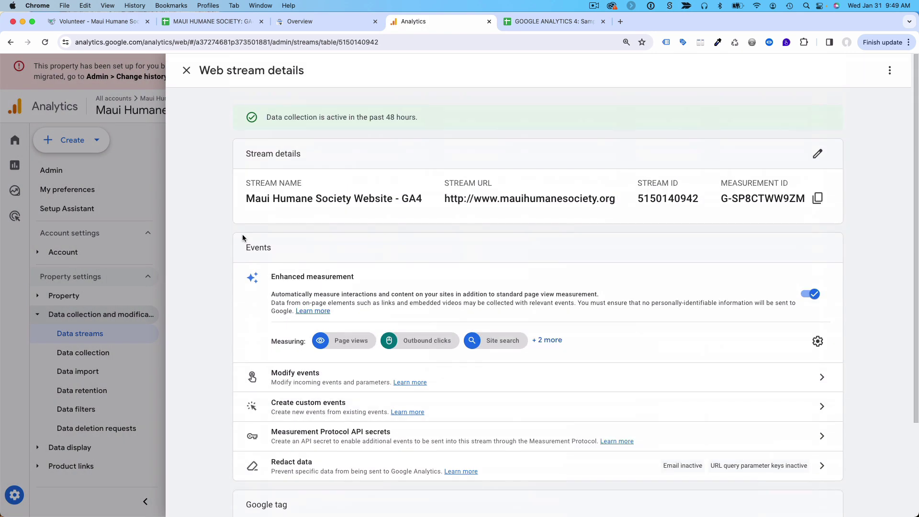
click(187, 71)
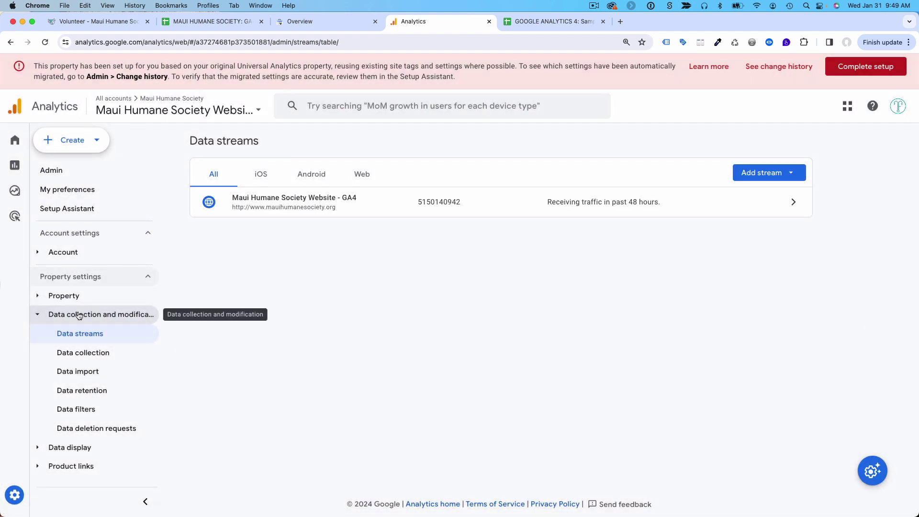
click(93, 356)
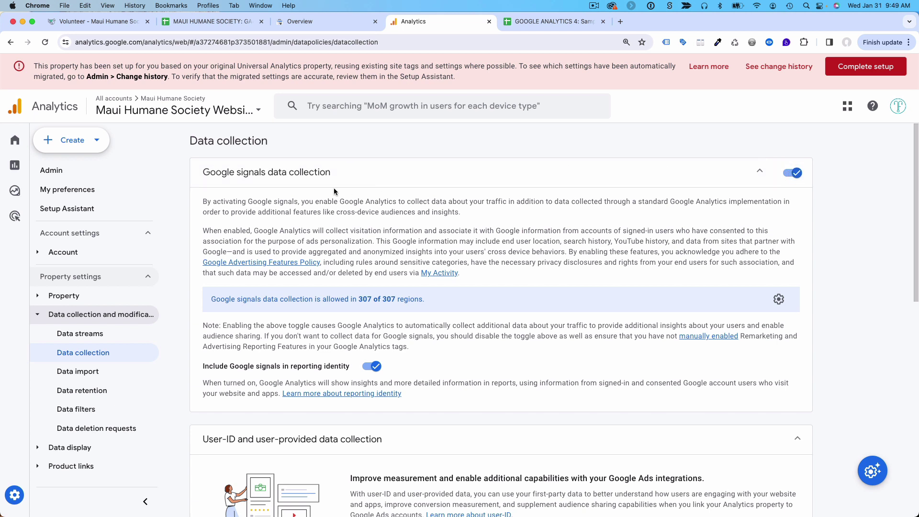
Check the Google signals data collection setting and the User Data Collection Acknowledgement for the property
mouse_move(23, 168)
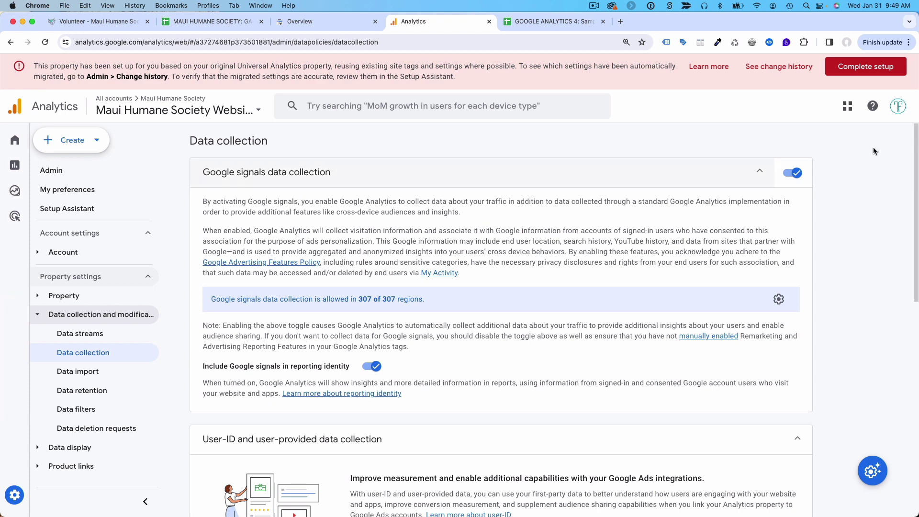
scroll(783, 247, down, 10)
click(683, 458)
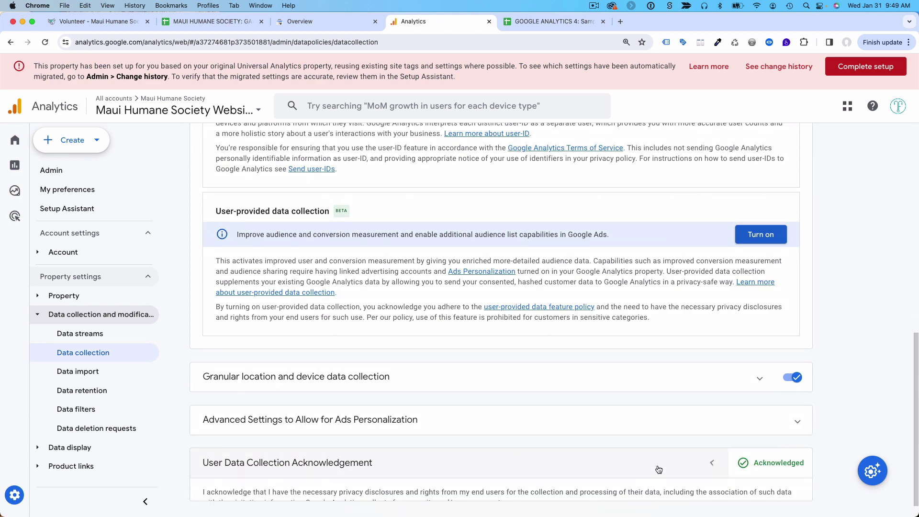
scroll(622, 464, down, 2)
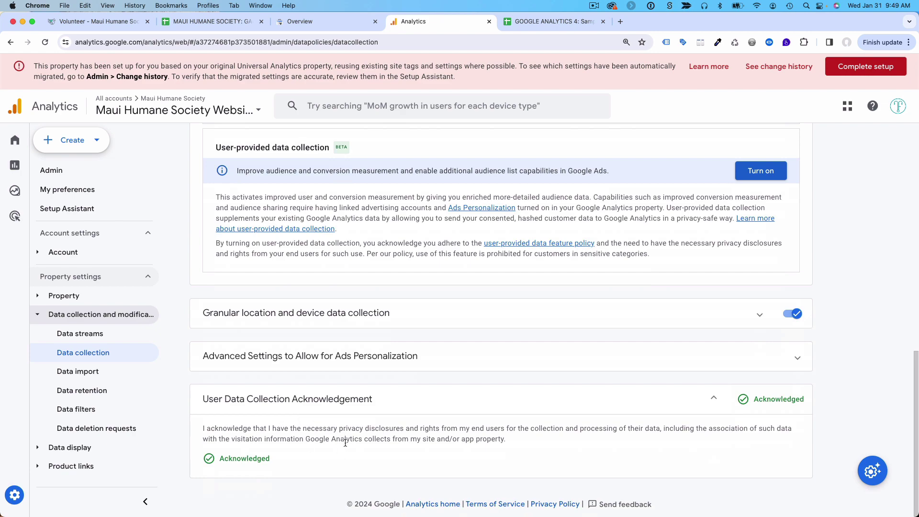
scroll(357, 438, up, 10)
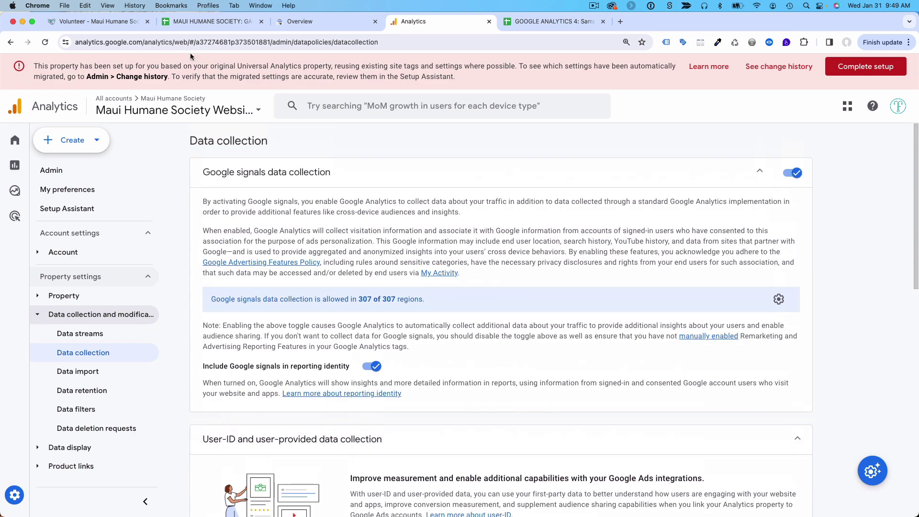
Set the Data Signals status to Complete in the audit spreadsheet
click(211, 22)
click(741, 324)
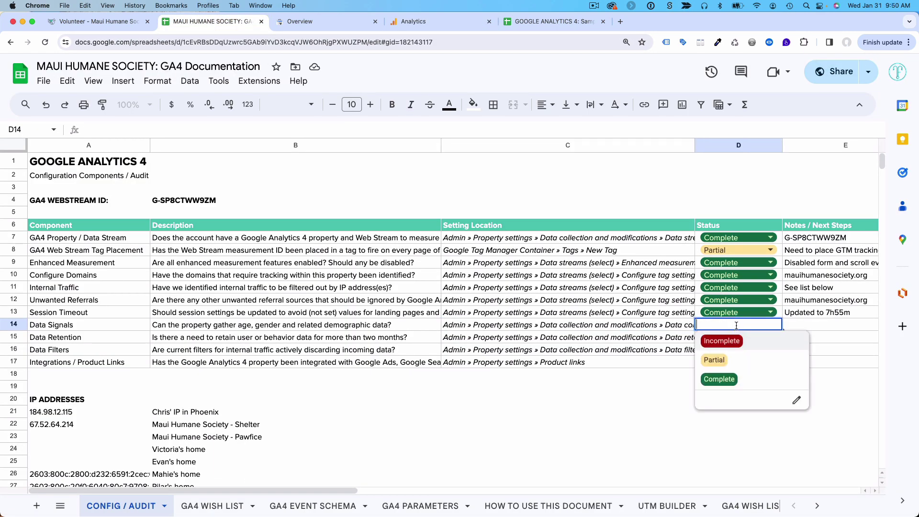
click(717, 379)
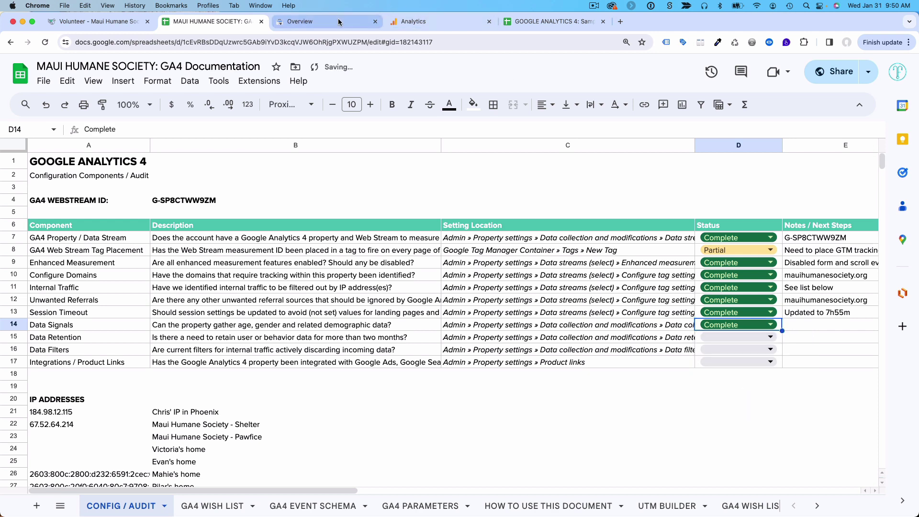
Return to Google Analytics and review the Data collection page from Google signals down to the user data acknowledgement
click(409, 22)
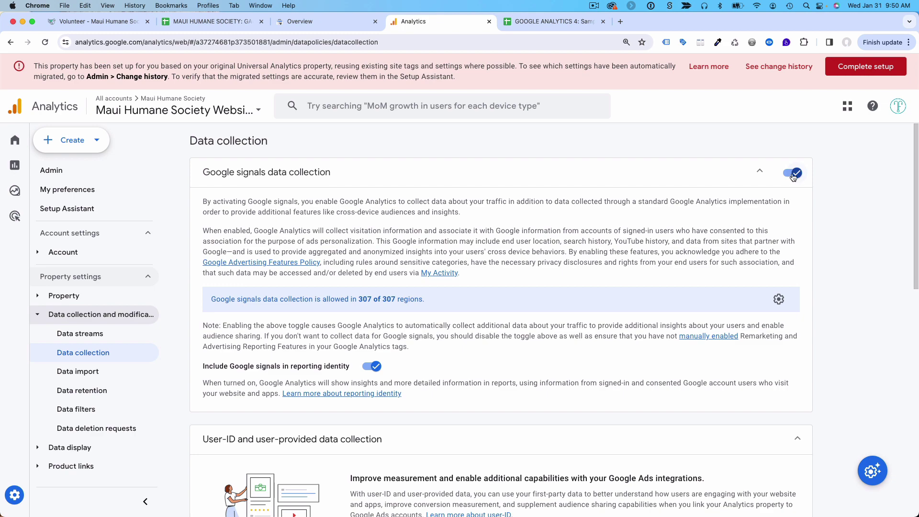
scroll(403, 403, down, 10)
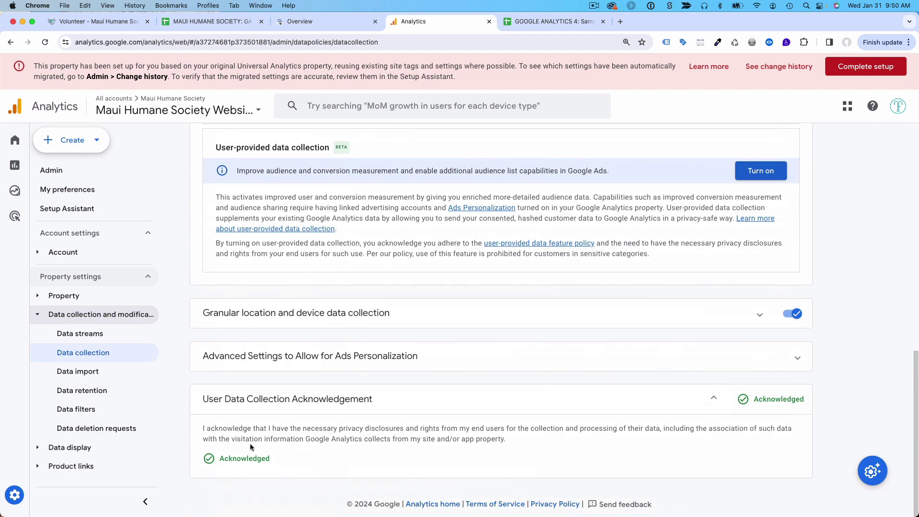
scroll(475, 412, up, 10)
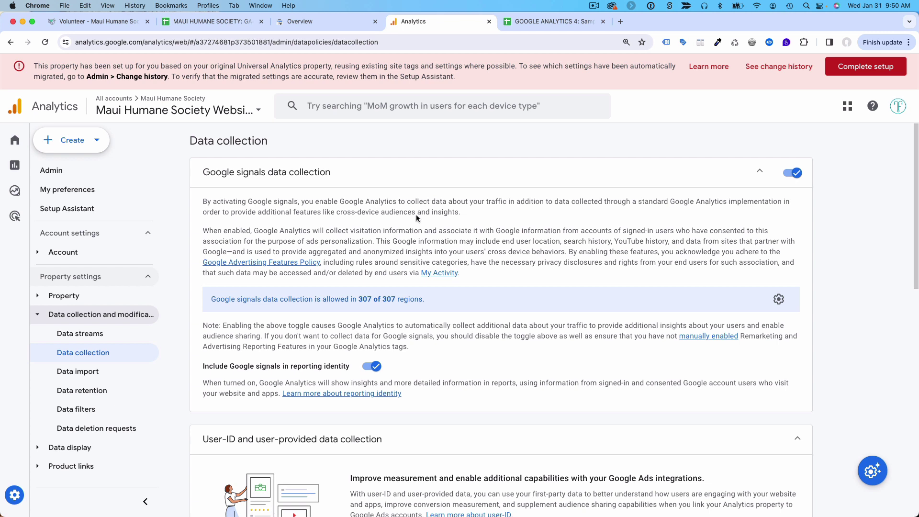
mouse_move(18, 166)
Consult the Data Retention audit item, open the Data retention settings in Google Analytics and set event data retention to 14 months
click(212, 22)
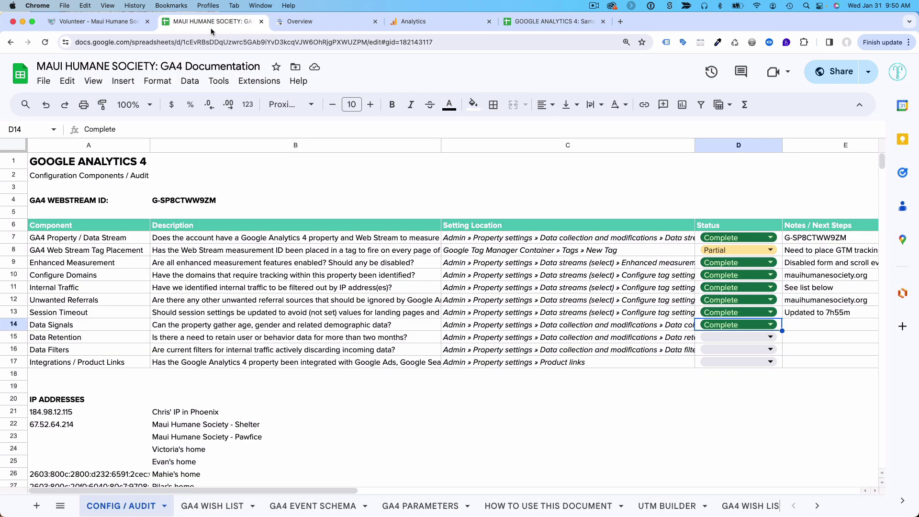
click(103, 333)
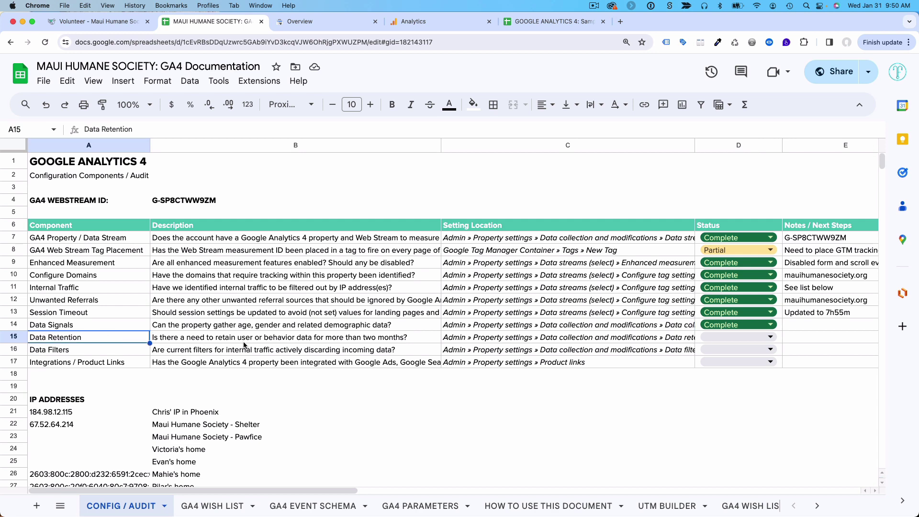
click(426, 22)
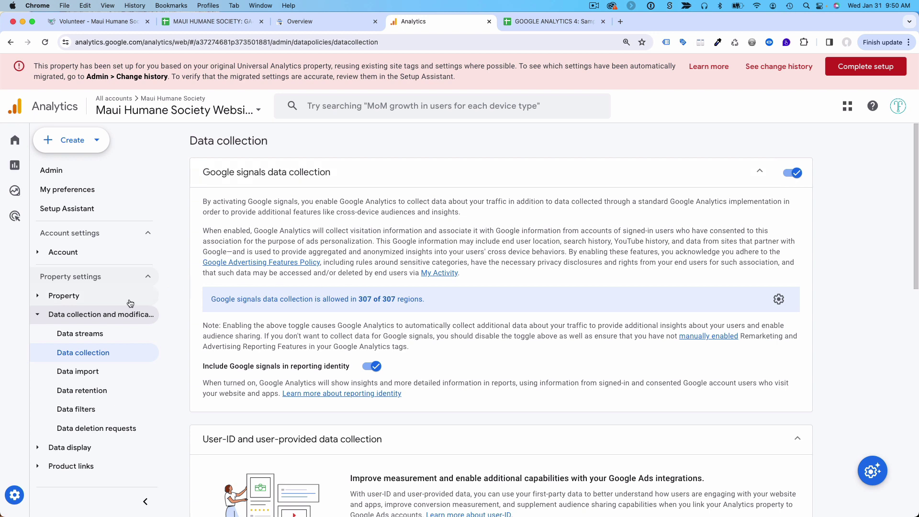
click(82, 391)
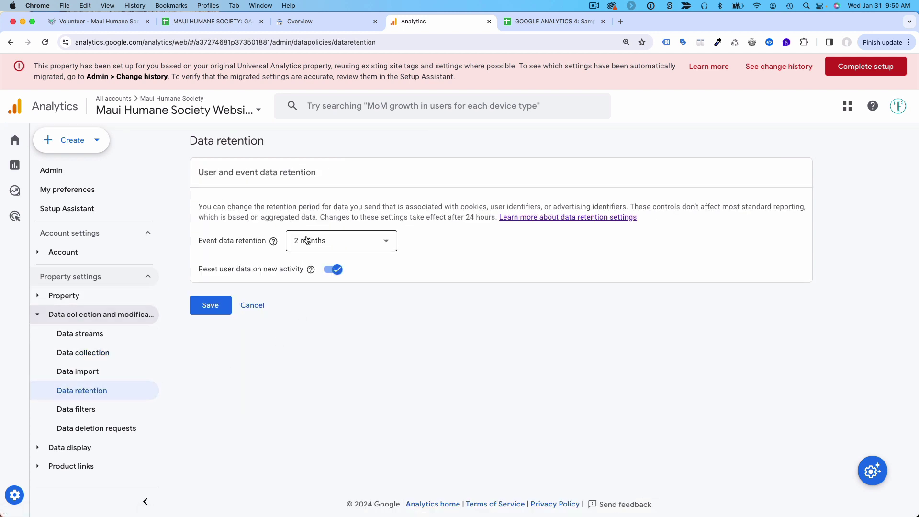
click(336, 243)
click(338, 295)
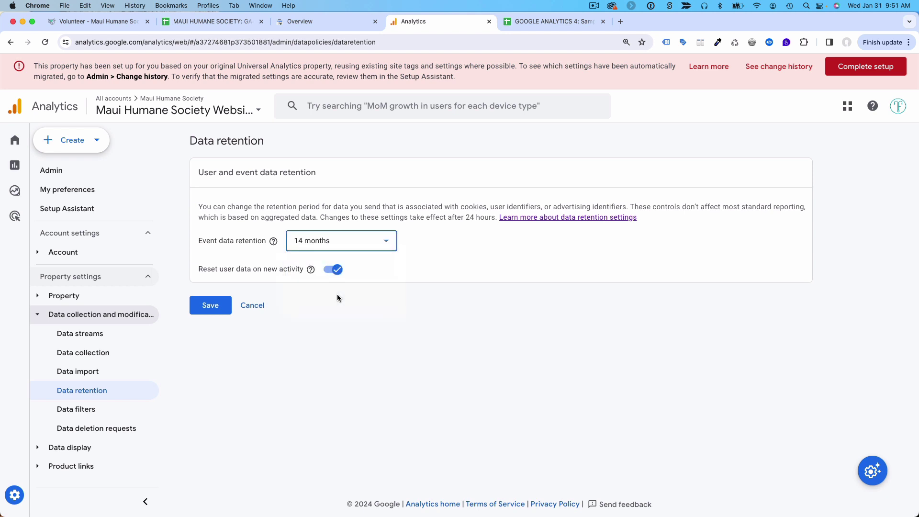
Review the available event data retention periods, keep 14 months selected and save the data retention settings
click(328, 241)
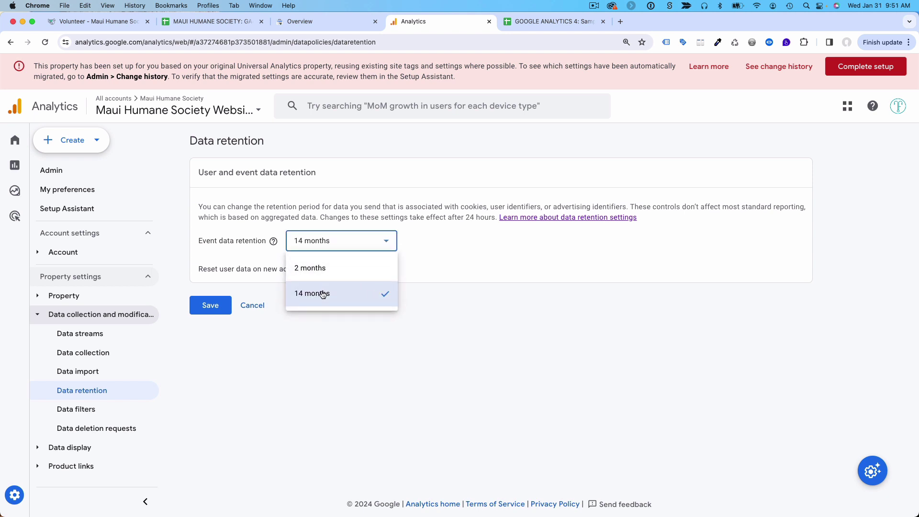
click(346, 338)
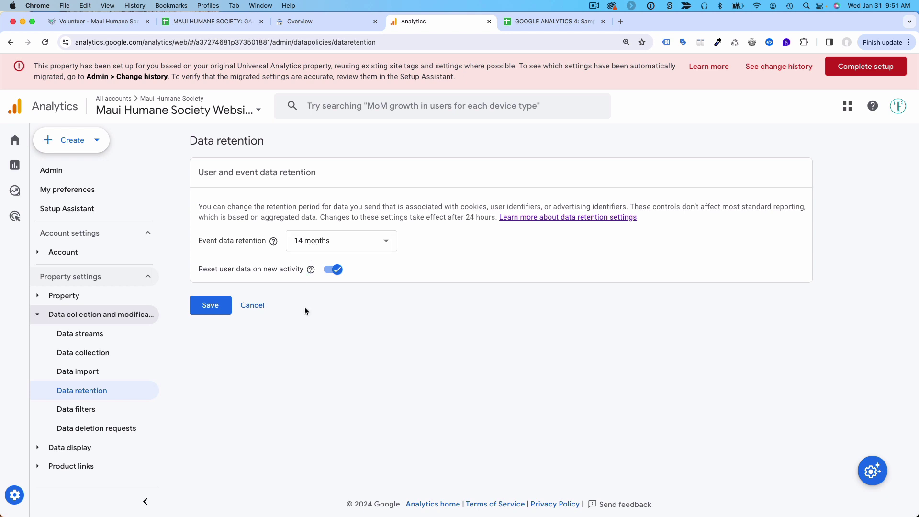
click(308, 242)
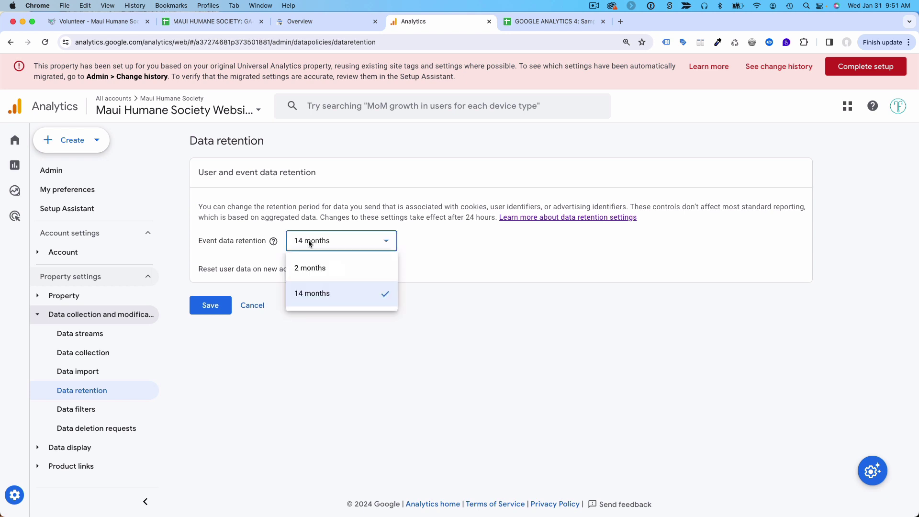
click(343, 299)
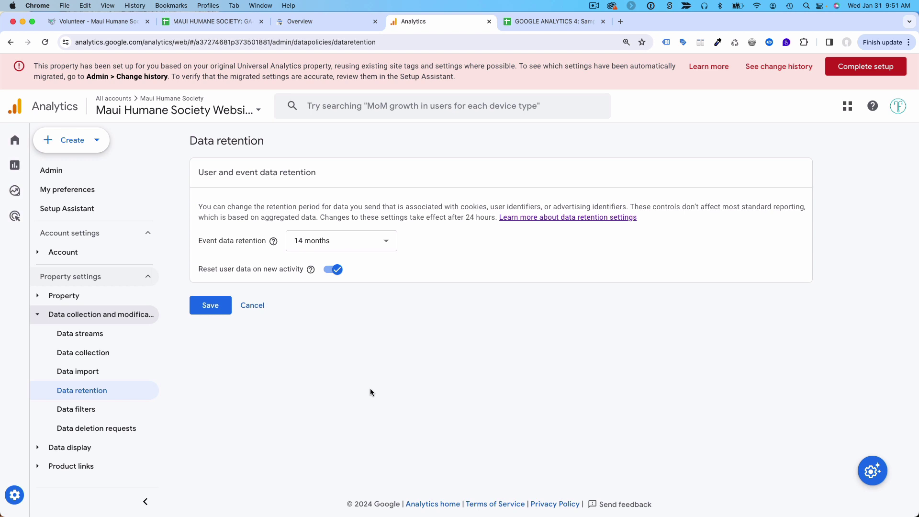
click(306, 242)
click(436, 295)
click(357, 248)
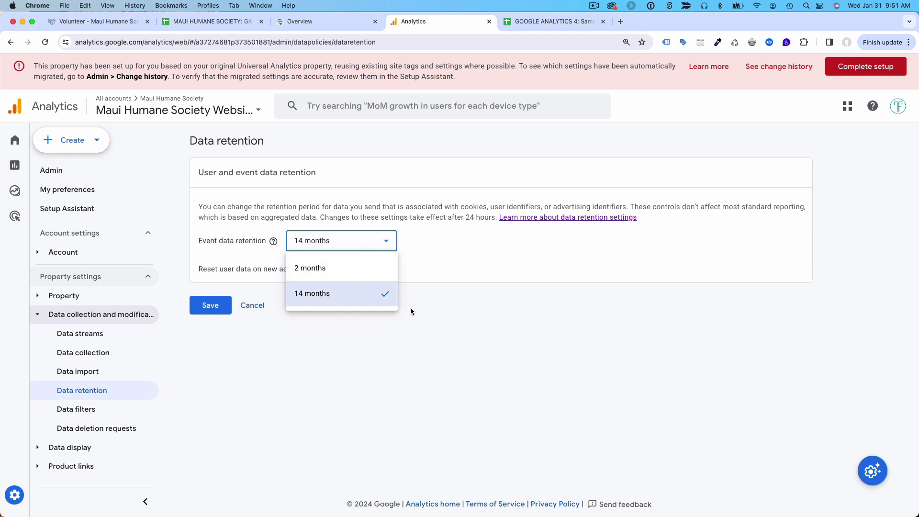
click(441, 312)
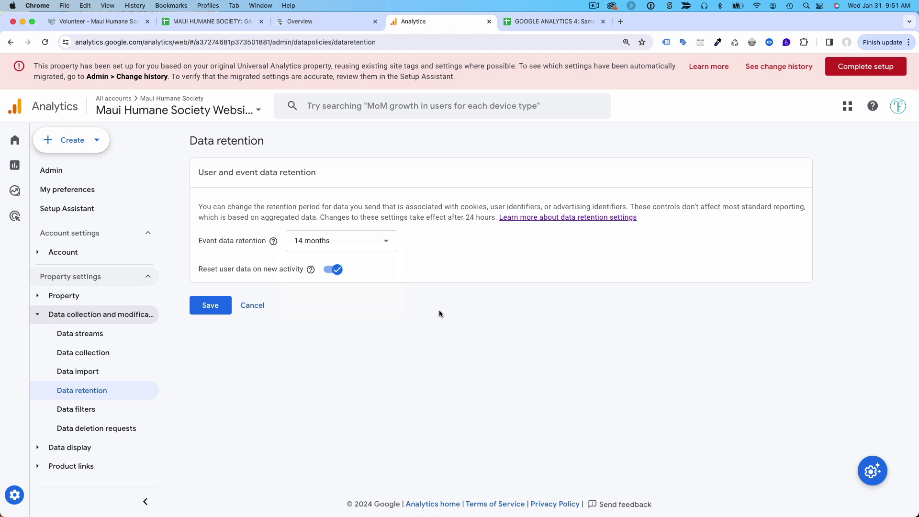
mouse_move(35, 164)
key(Return)
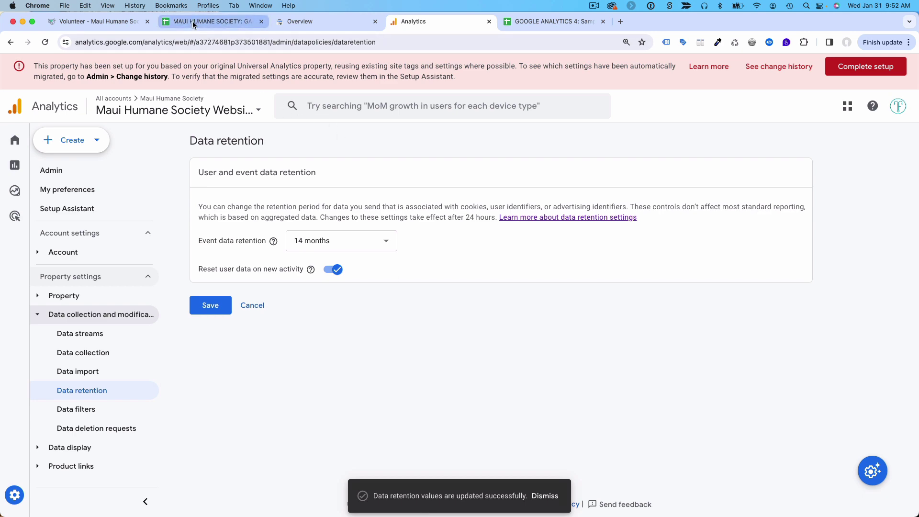
Set the Data Retention status to Complete in the audit spreadsheet and add the note "14 months"
click(225, 21)
click(719, 342)
click(739, 389)
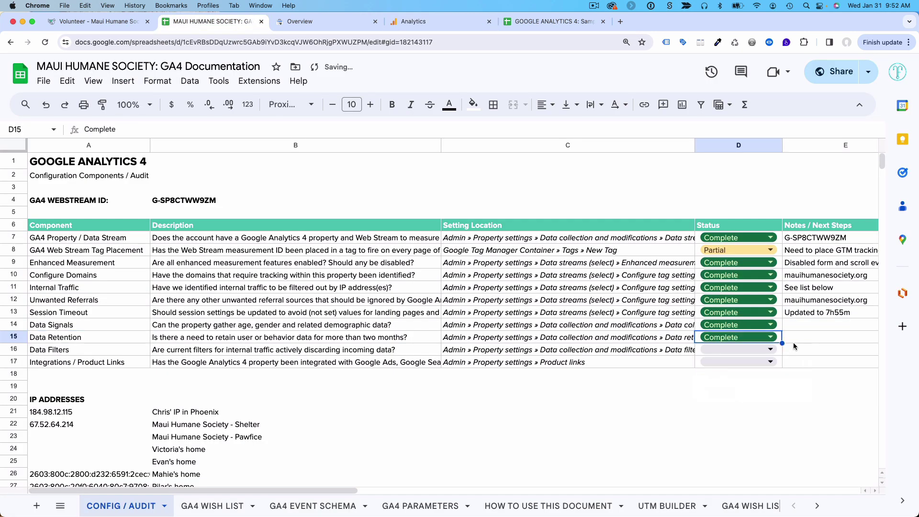
click(795, 340)
text(14 )
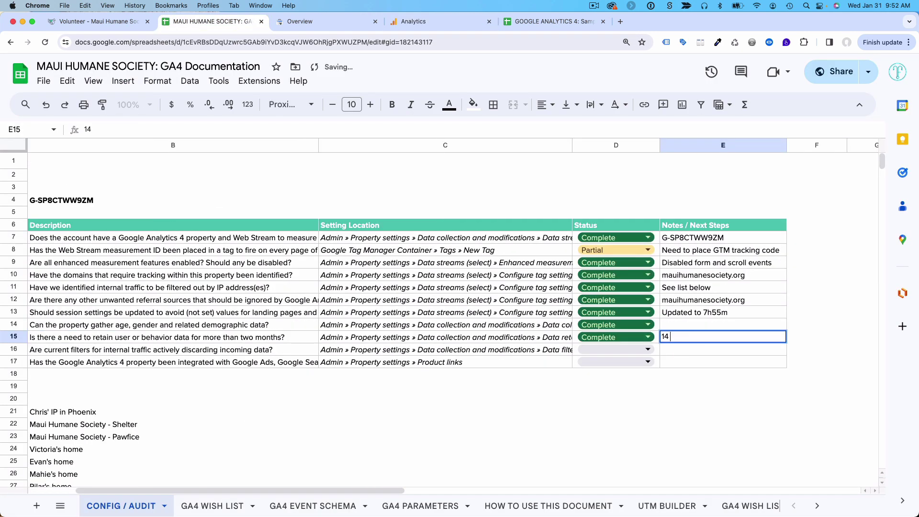
text(months)
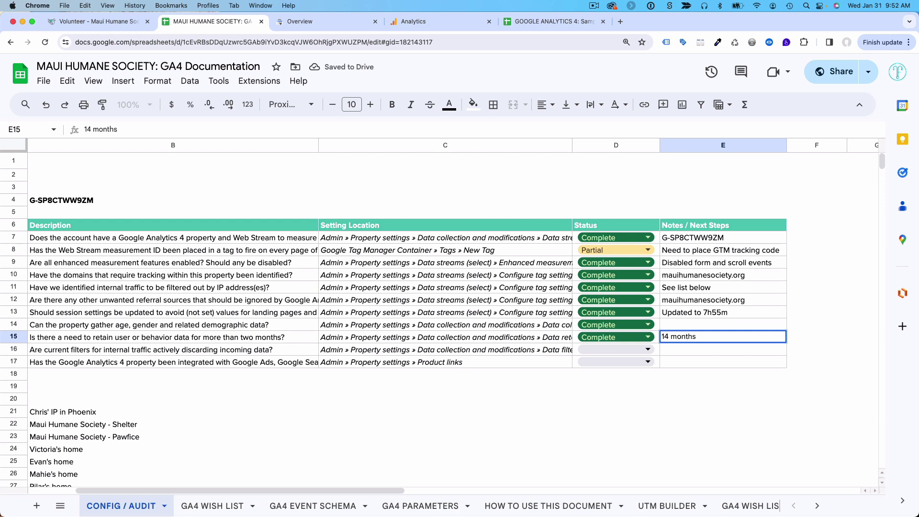
key(Return)
Go to the Data Filters audit item and open the property's Data filters list in Google Analytics
key(Left)
key(Left)
key(Left)
key(Left)
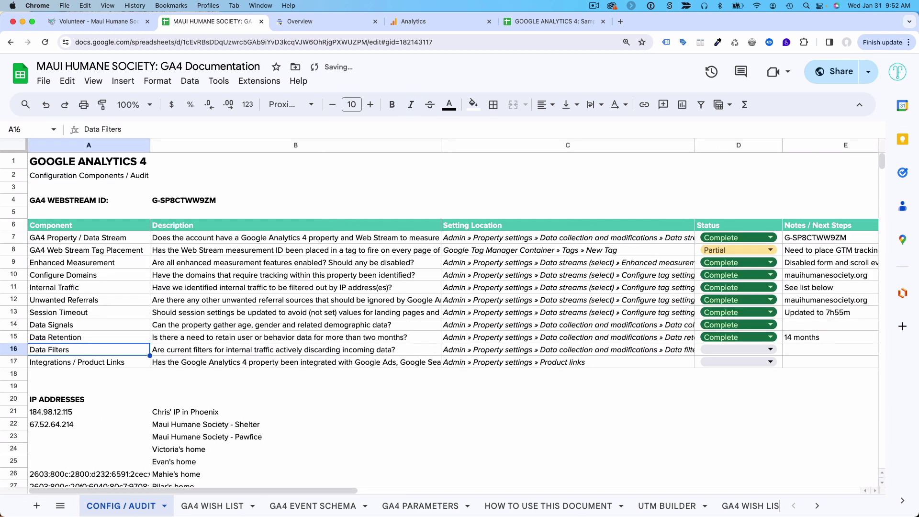
click(427, 22)
click(91, 415)
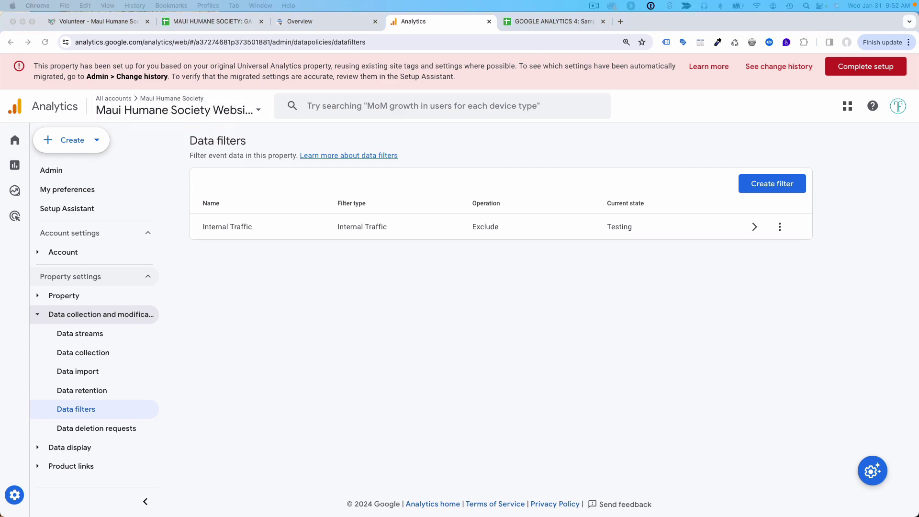
drag(0, 129, 0, 105)
Change the Internal Traffic data filter's state to Active, save it and confirm the activation
click(609, 227)
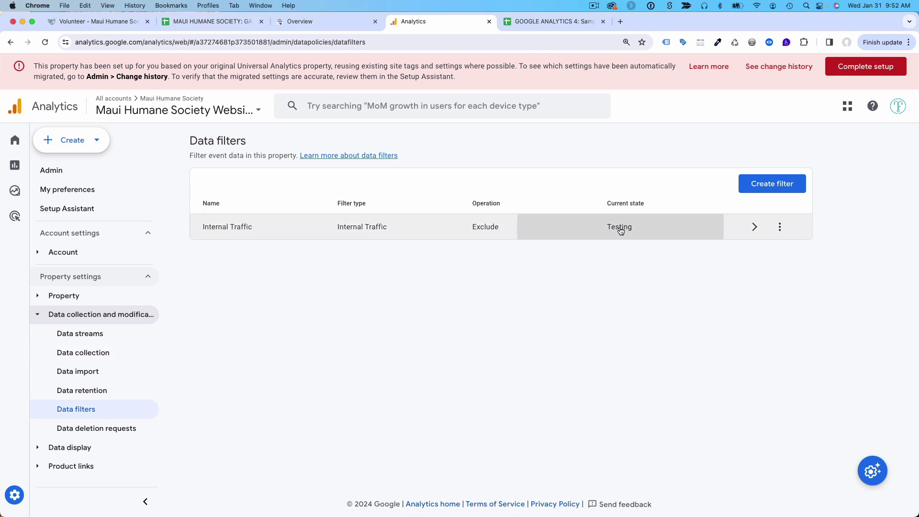
scroll(428, 249, down, 3)
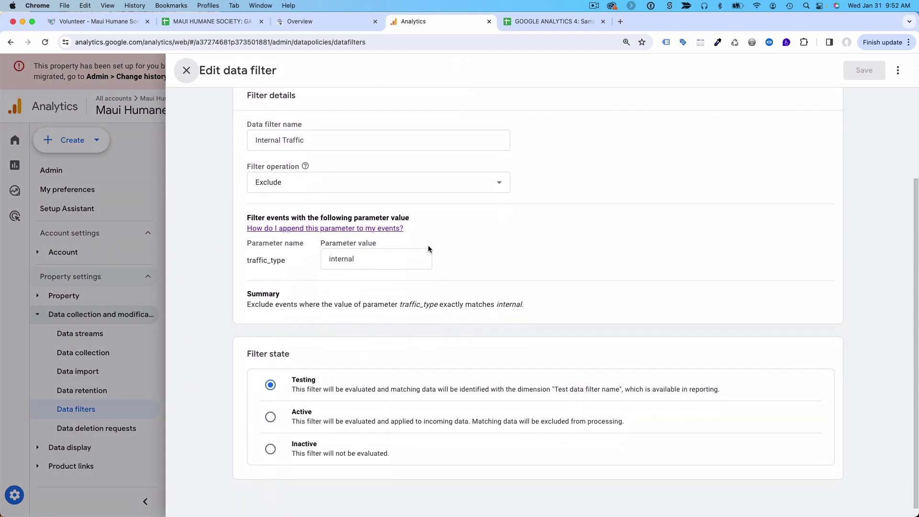
click(270, 417)
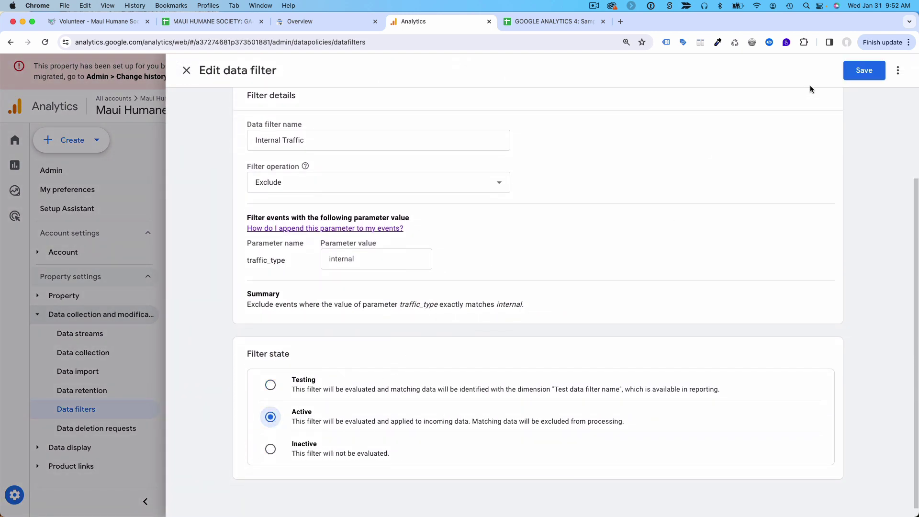
click(847, 78)
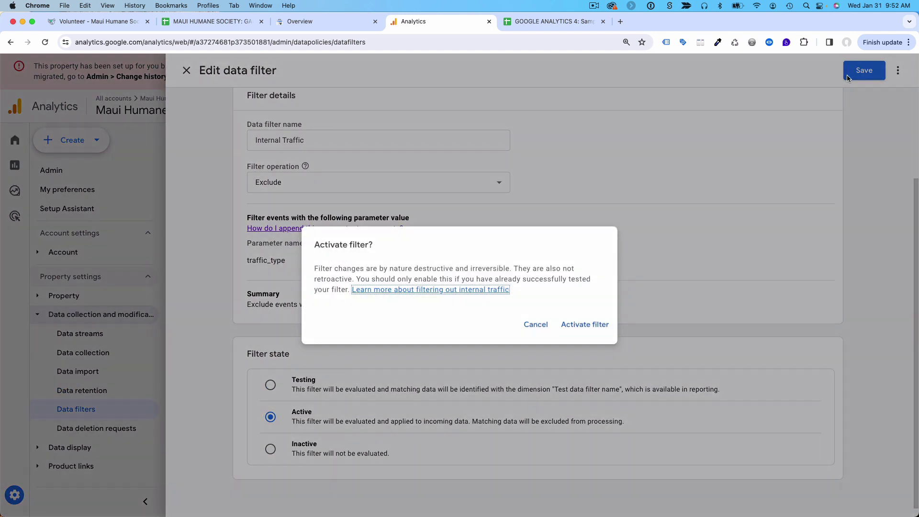
click(592, 325)
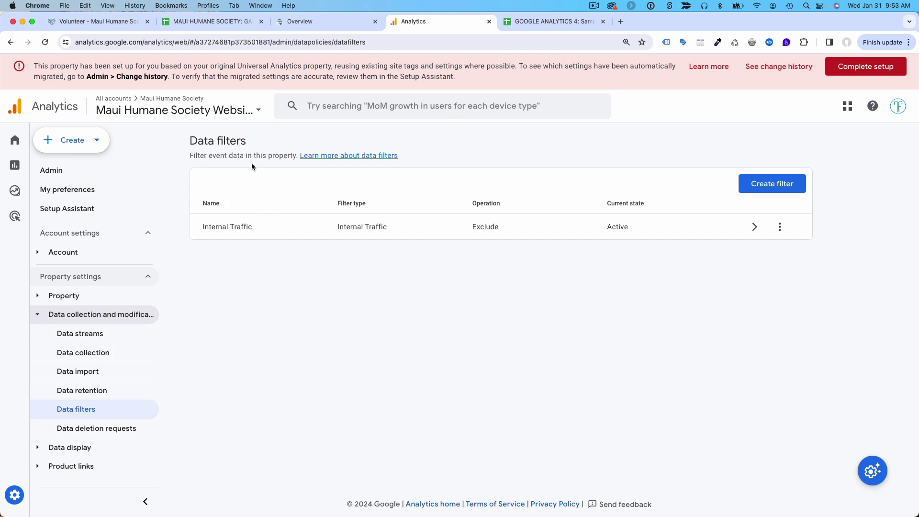
Set the Data Filters status to Complete in the audit spreadsheet
click(210, 21)
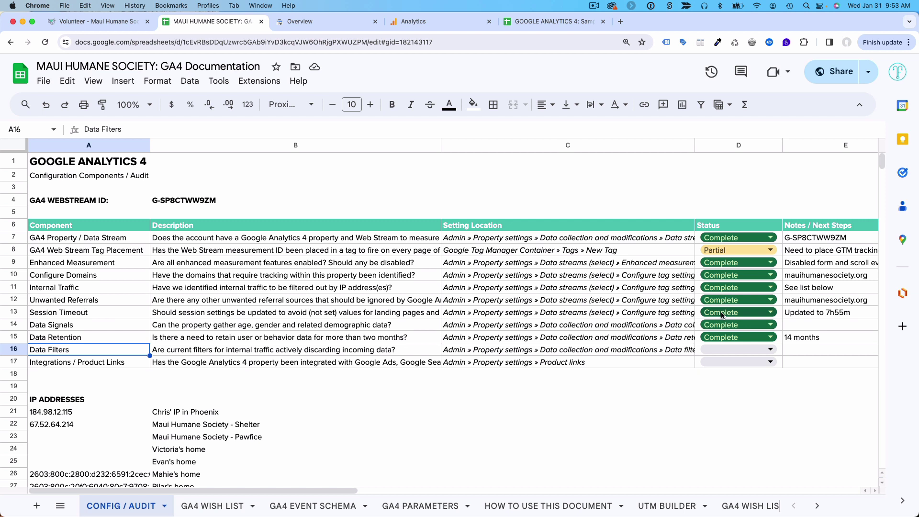
click(727, 349)
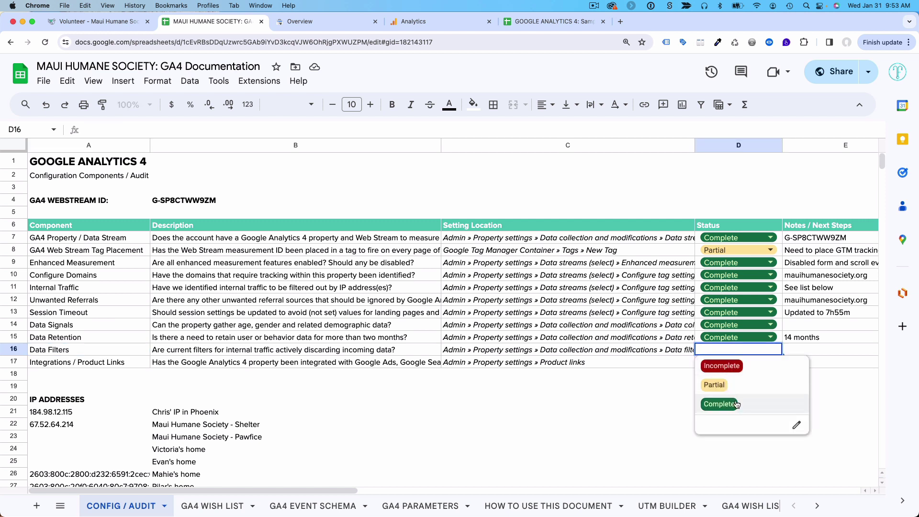
click(733, 402)
click(696, 387)
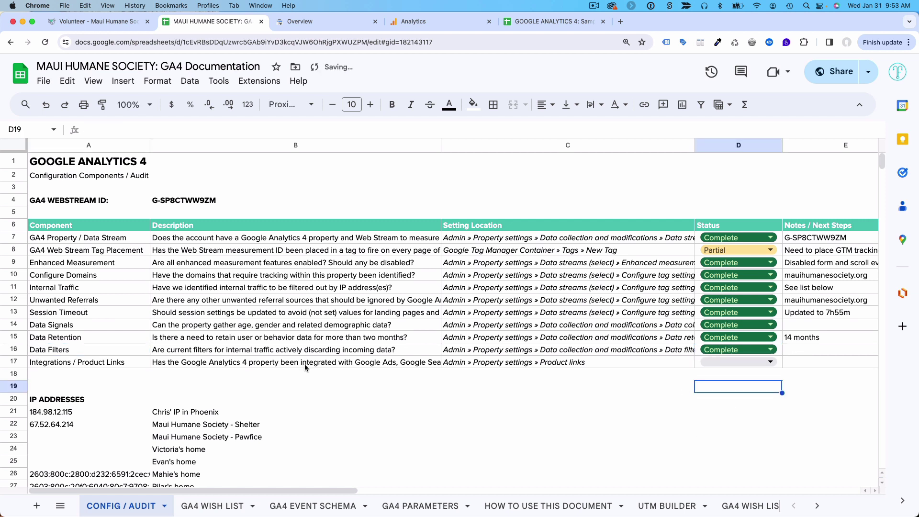
Read the description and setting location of the Integrations / Product Links audit item
click(305, 366)
click(504, 364)
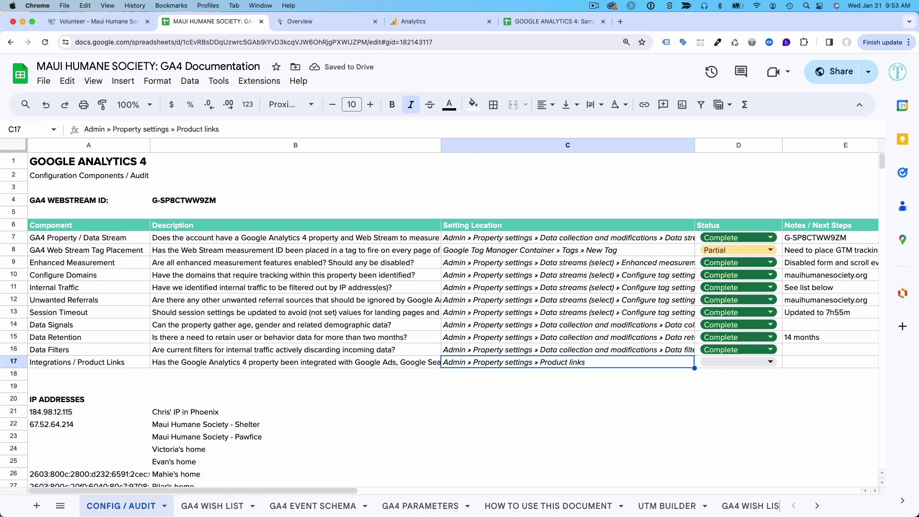